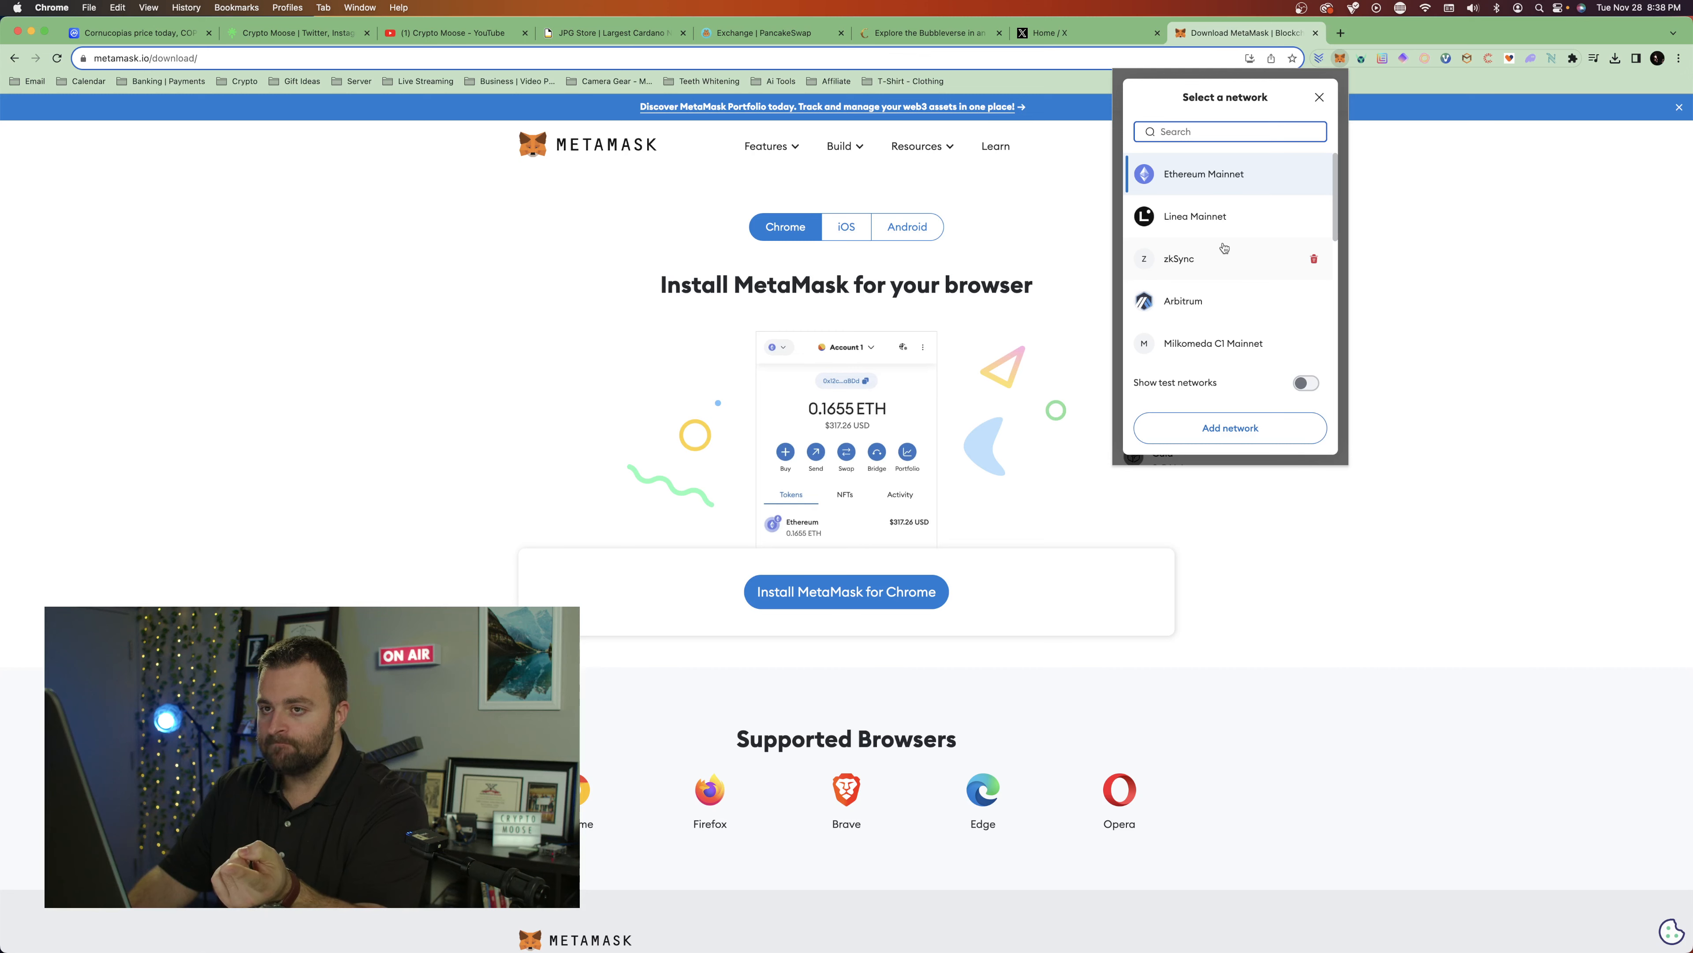
# Step: Open the main cryptocurrency ranking on CoinMarketCap and look up BNB in the list
pyautogui.click(137, 32)
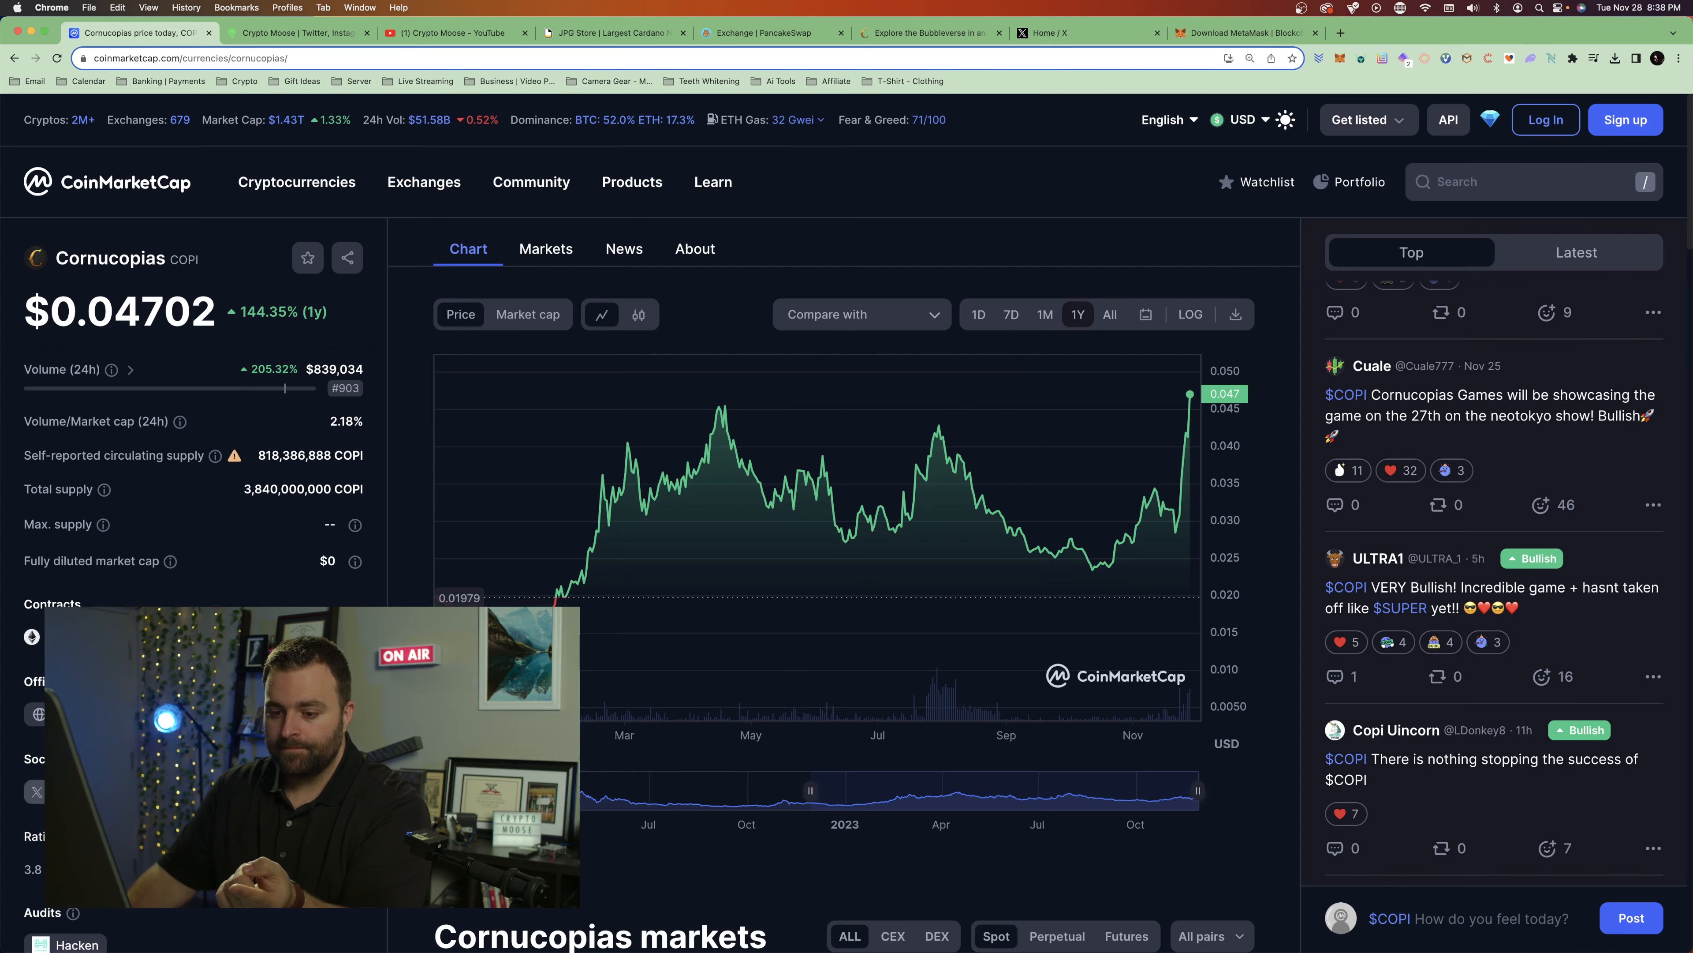
pyautogui.click(113, 189)
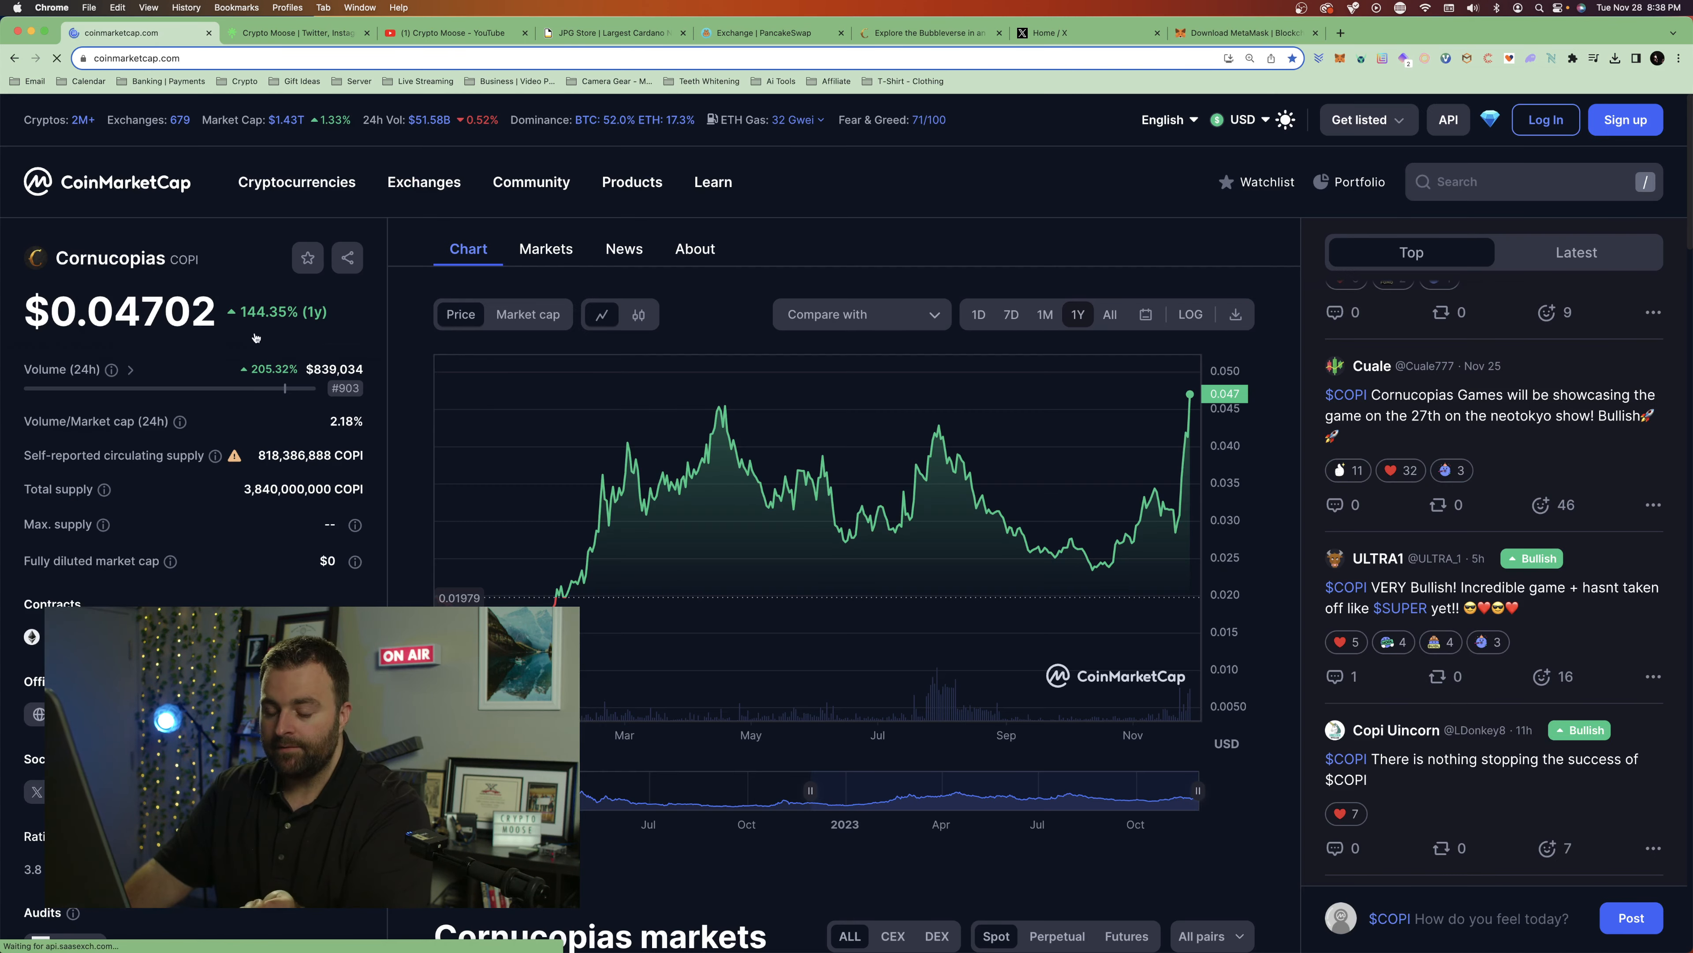
pyautogui.scroll(-1, 261, 600)
pyautogui.scroll(-1, 260, 614)
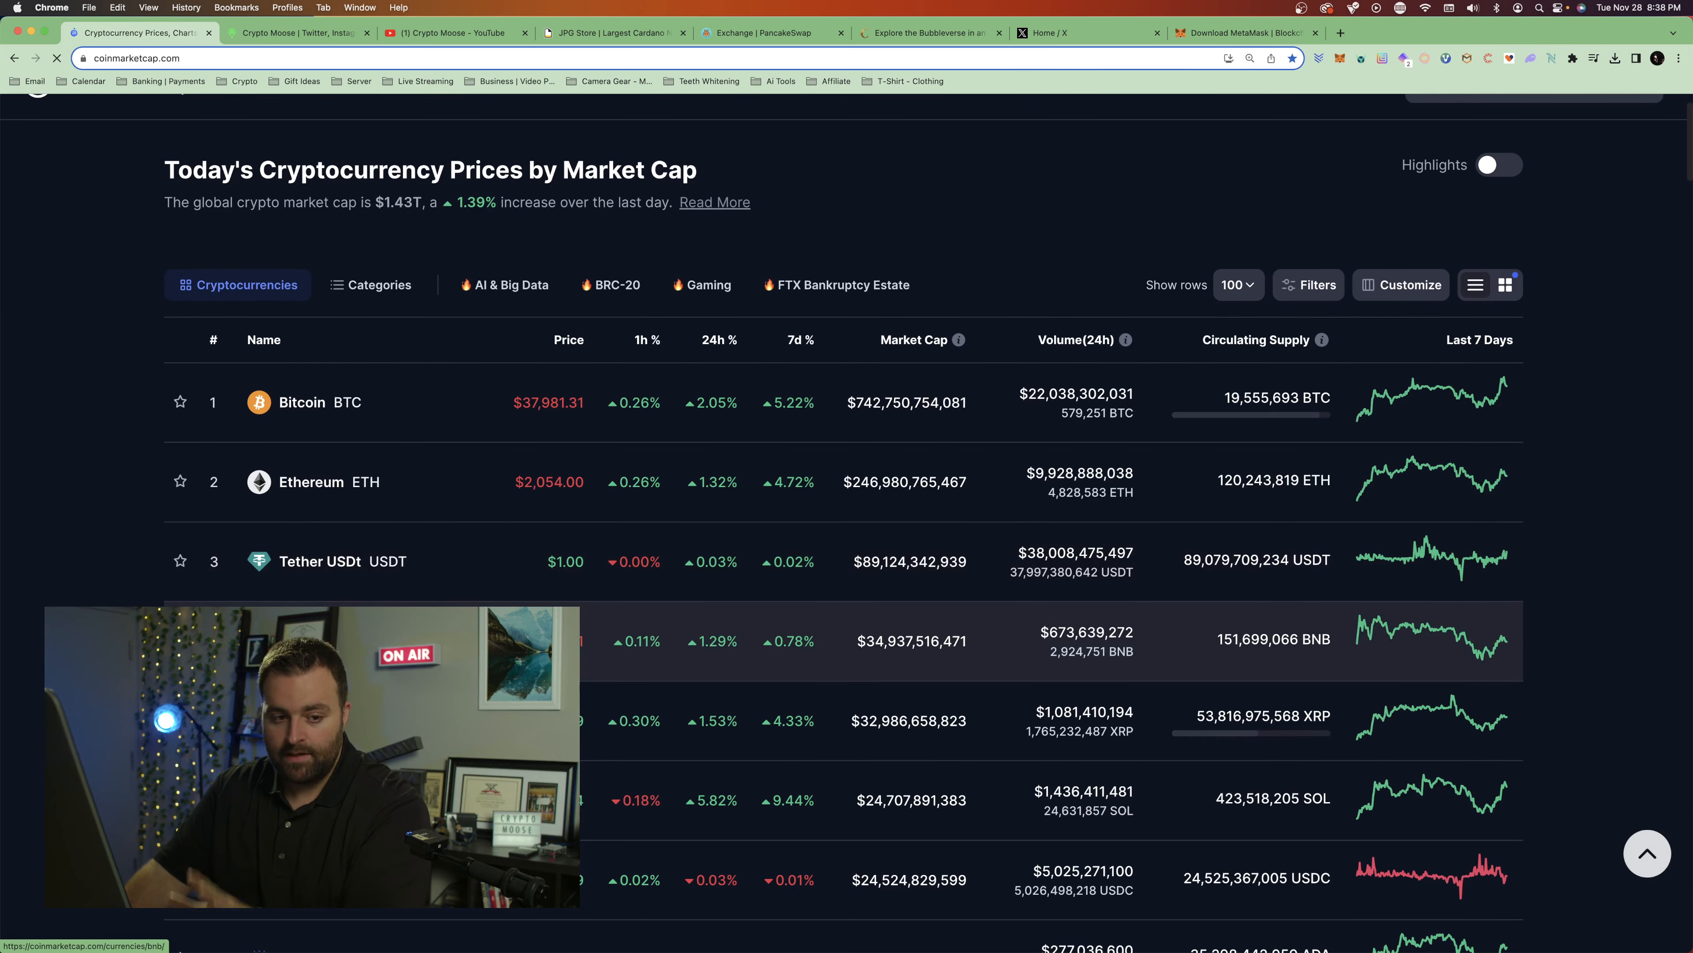
pyautogui.scroll(-2, 324, 516)
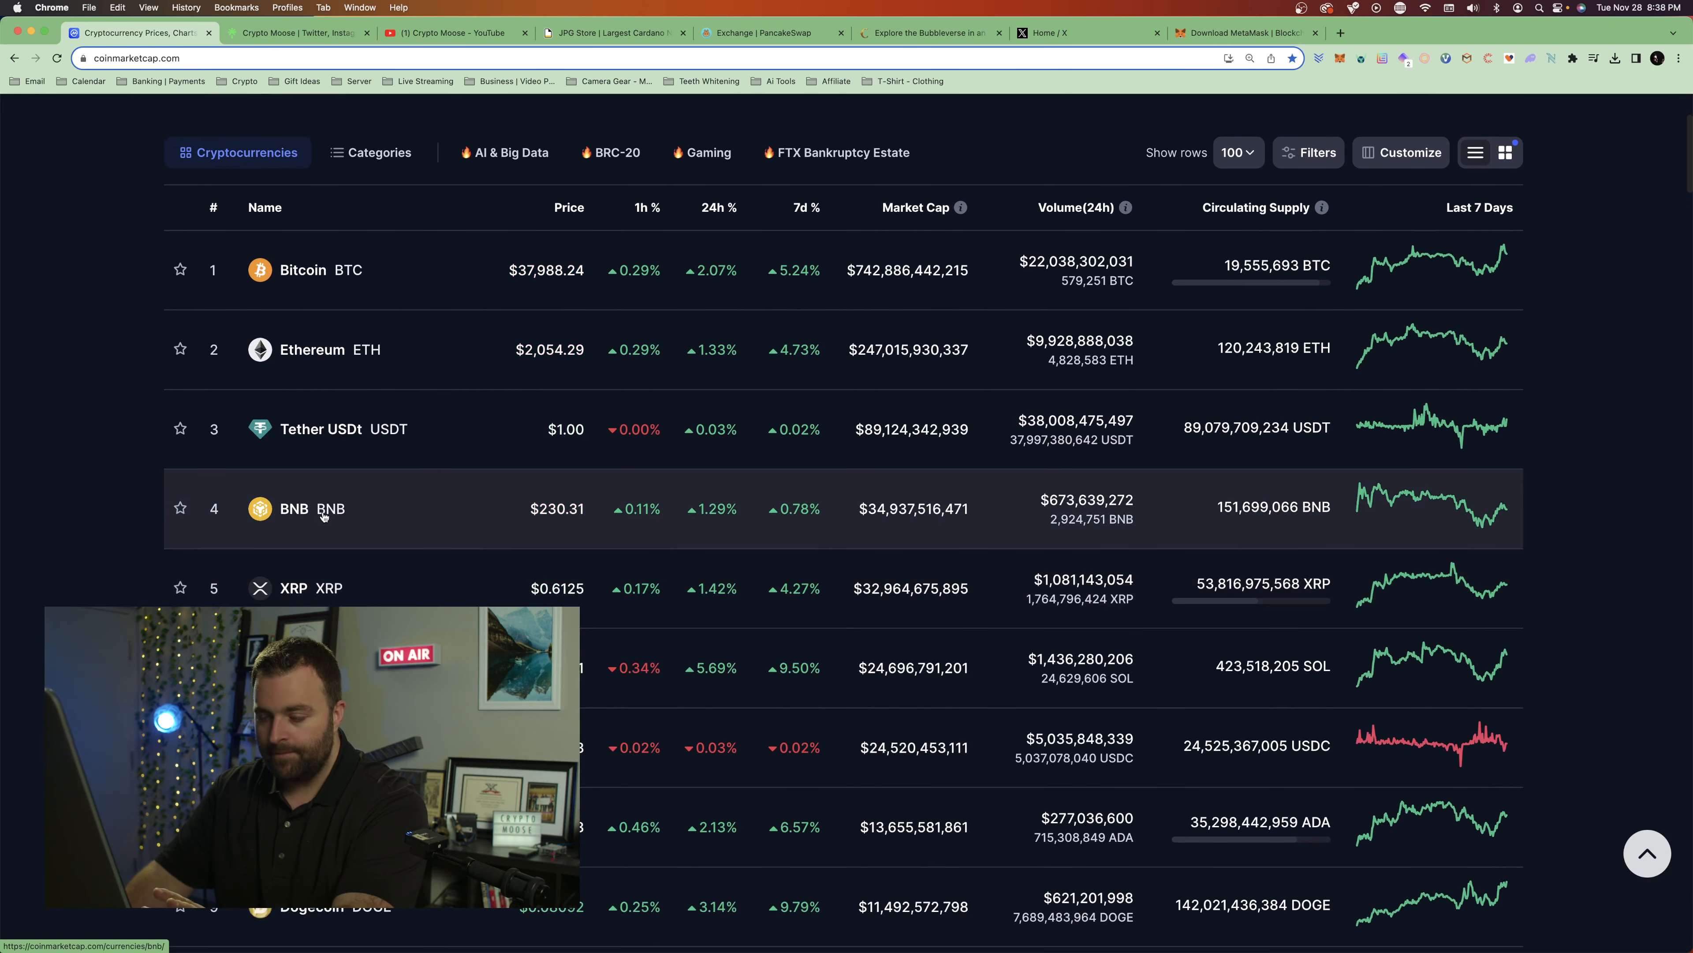
# Step: Return to the MetaMask download page, open the wallet extension, copy the account address and view the list of accounts
pyautogui.click(1199, 40)
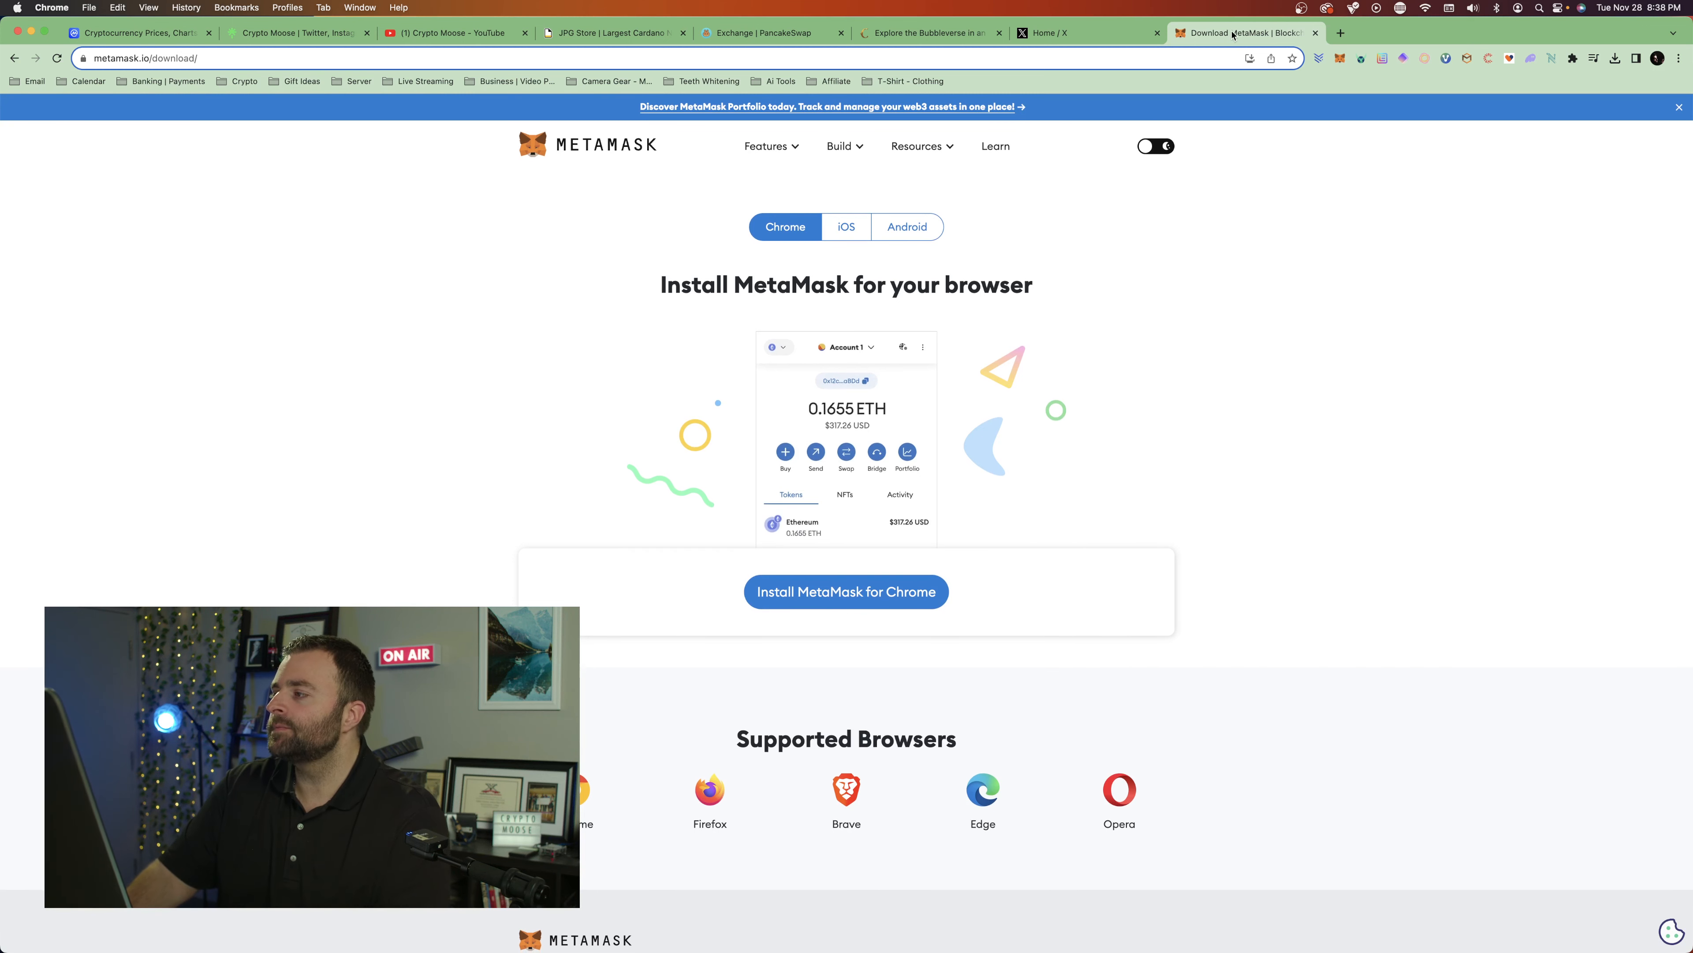
pyautogui.click(1340, 58)
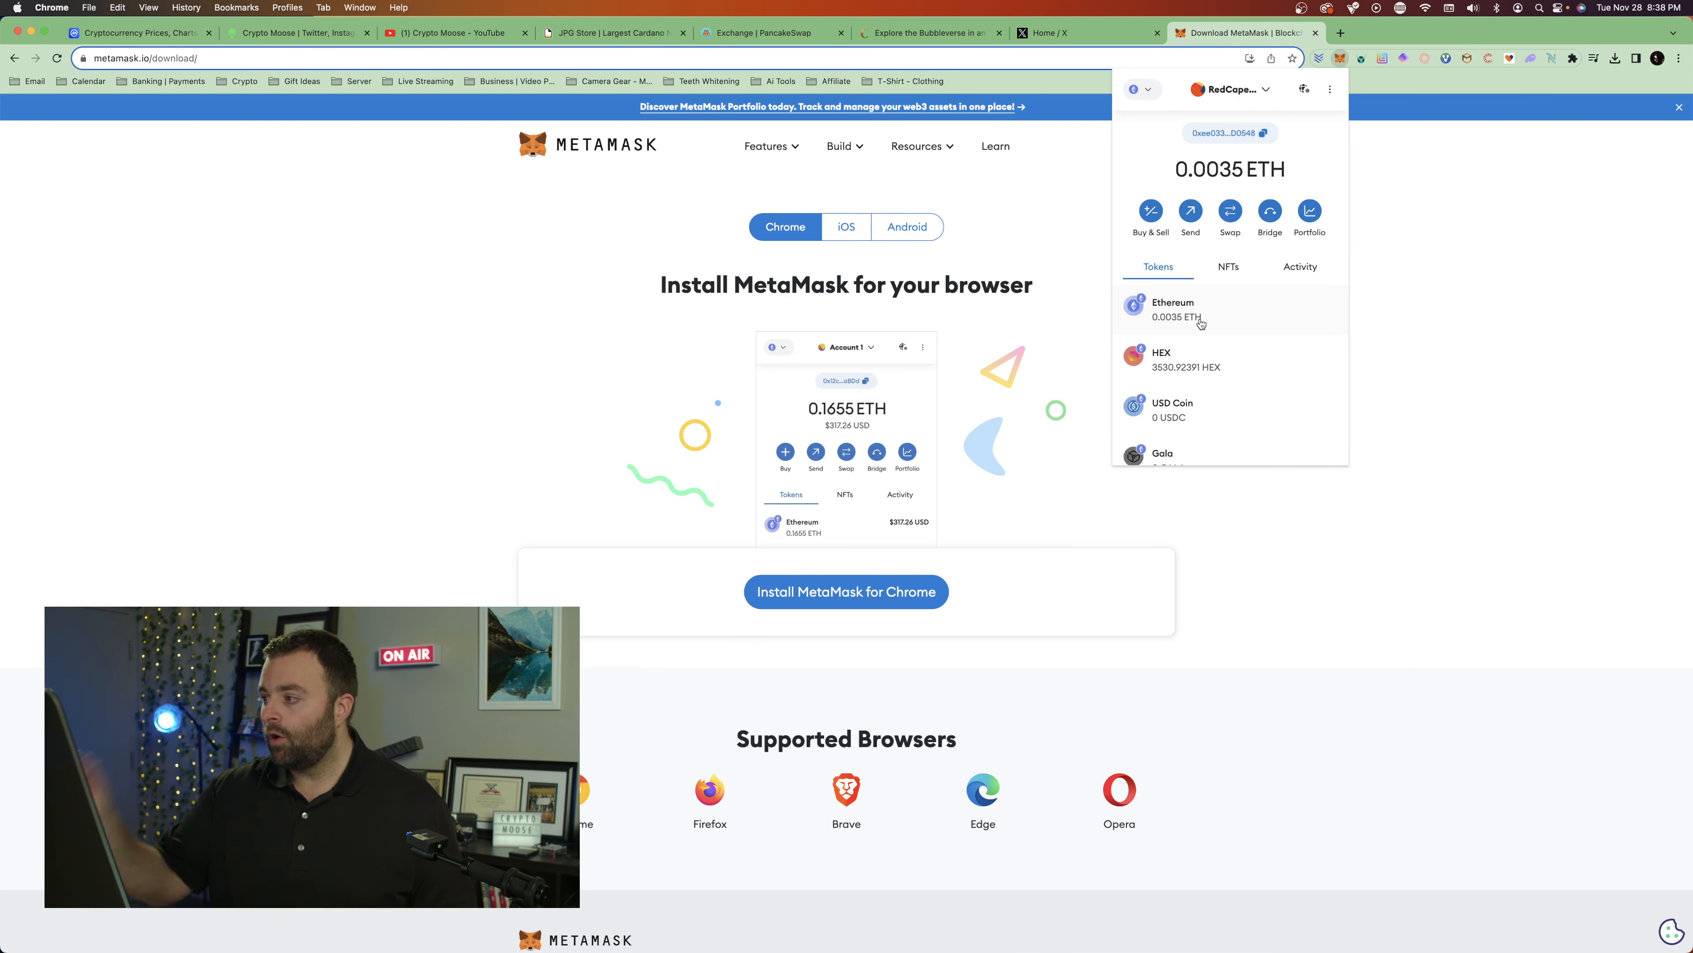
pyautogui.click(1261, 137)
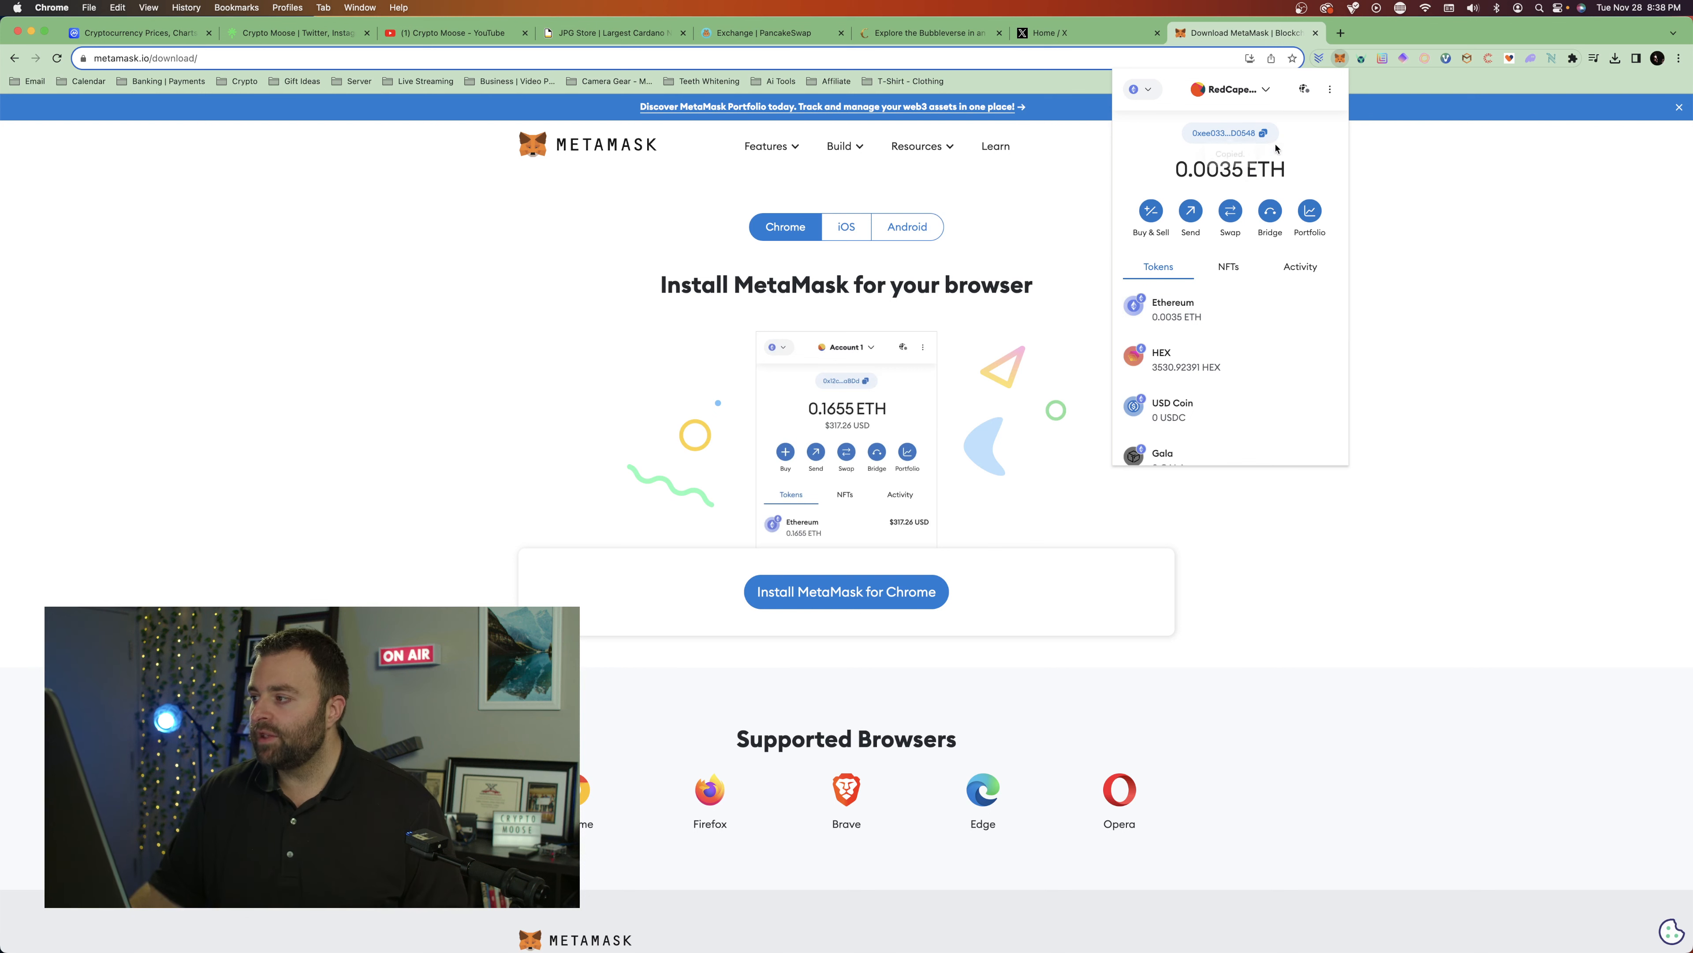
pyautogui.click(1271, 89)
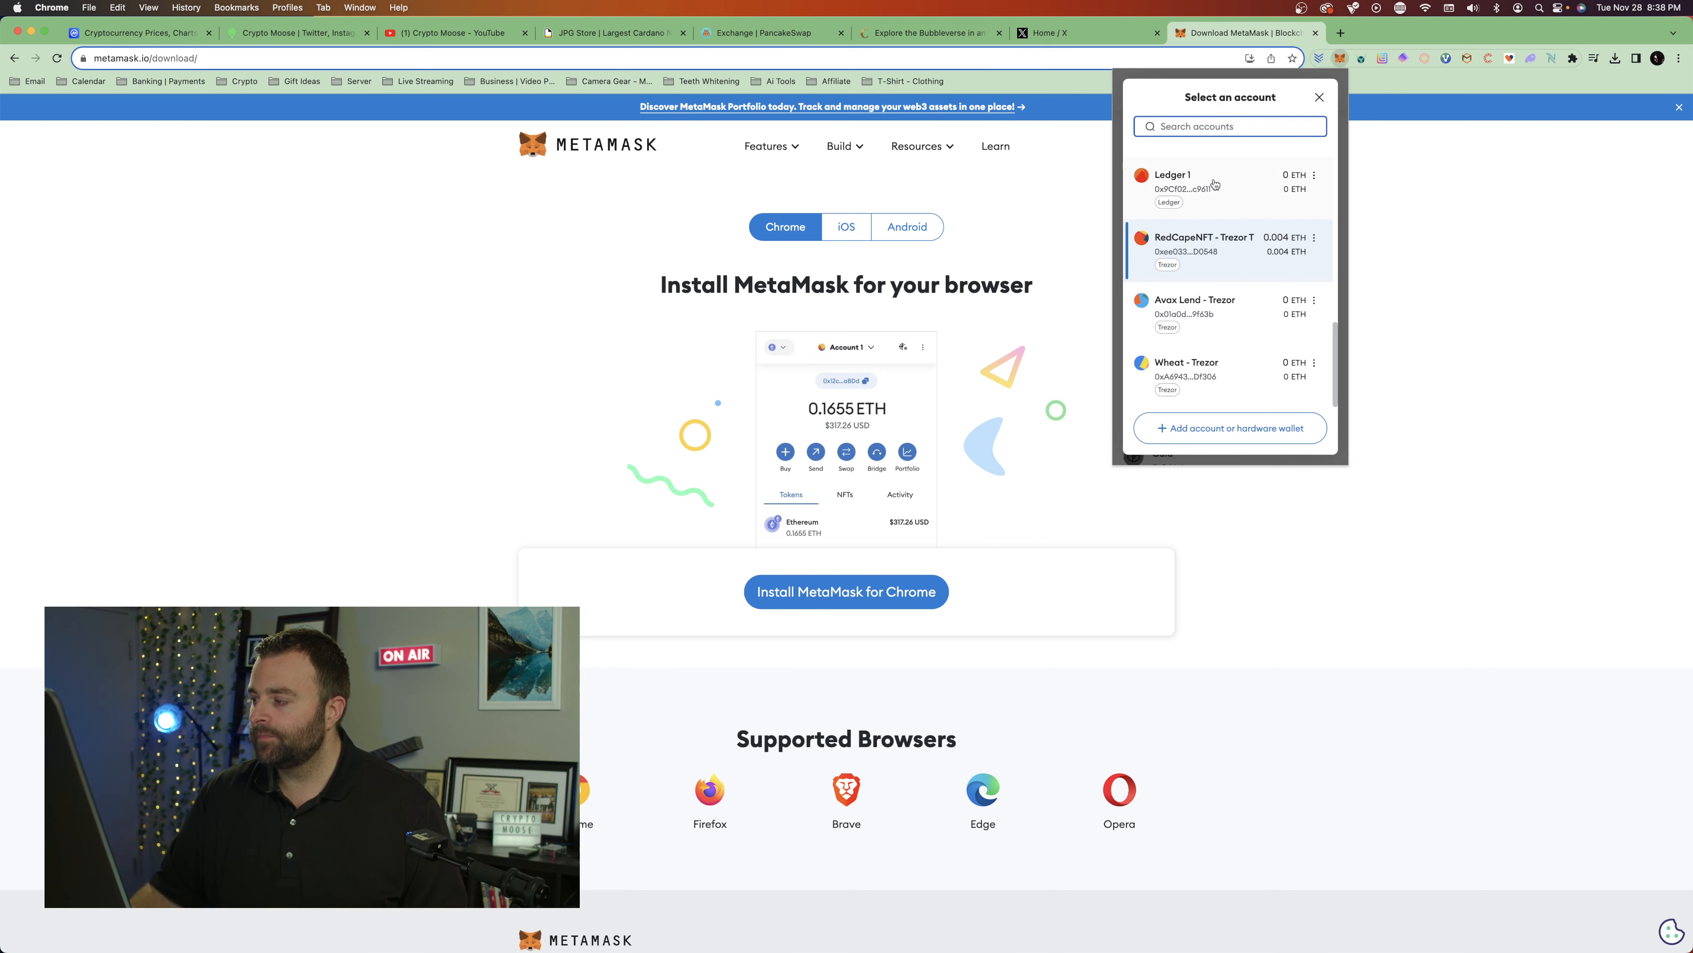
pyautogui.click(1319, 96)
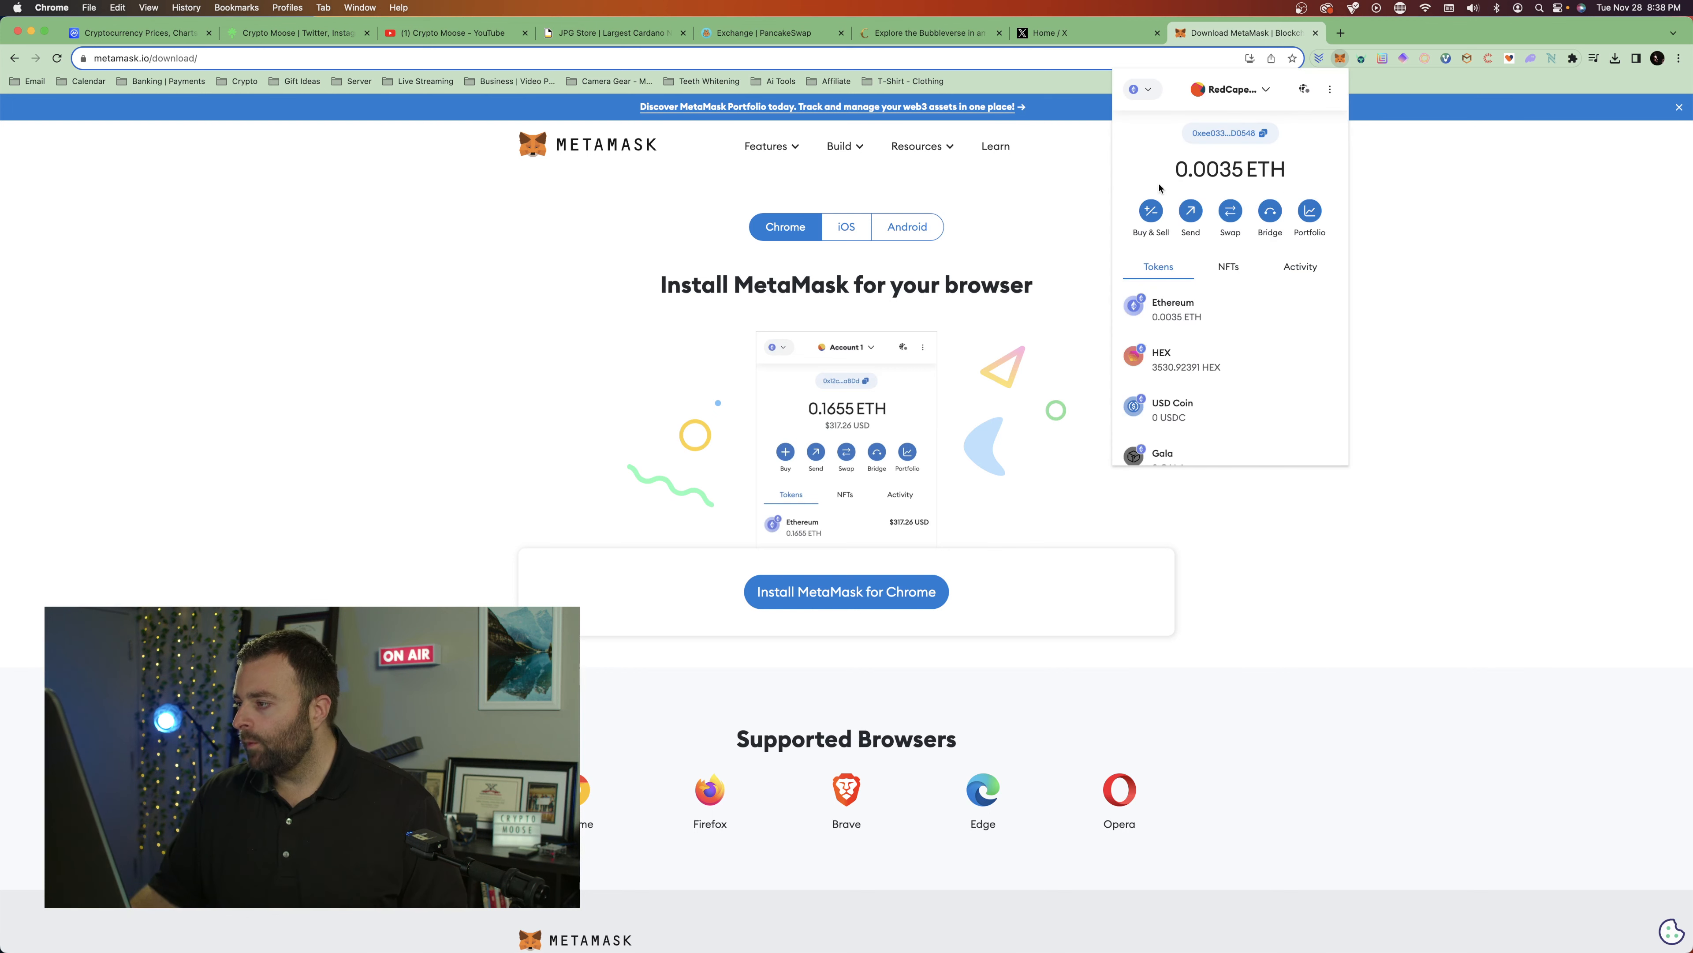
# Step: Switch the MetaMask wallet from Ethereum Mainnet to the BNB network and review the tokens it holds
pyautogui.click(1138, 91)
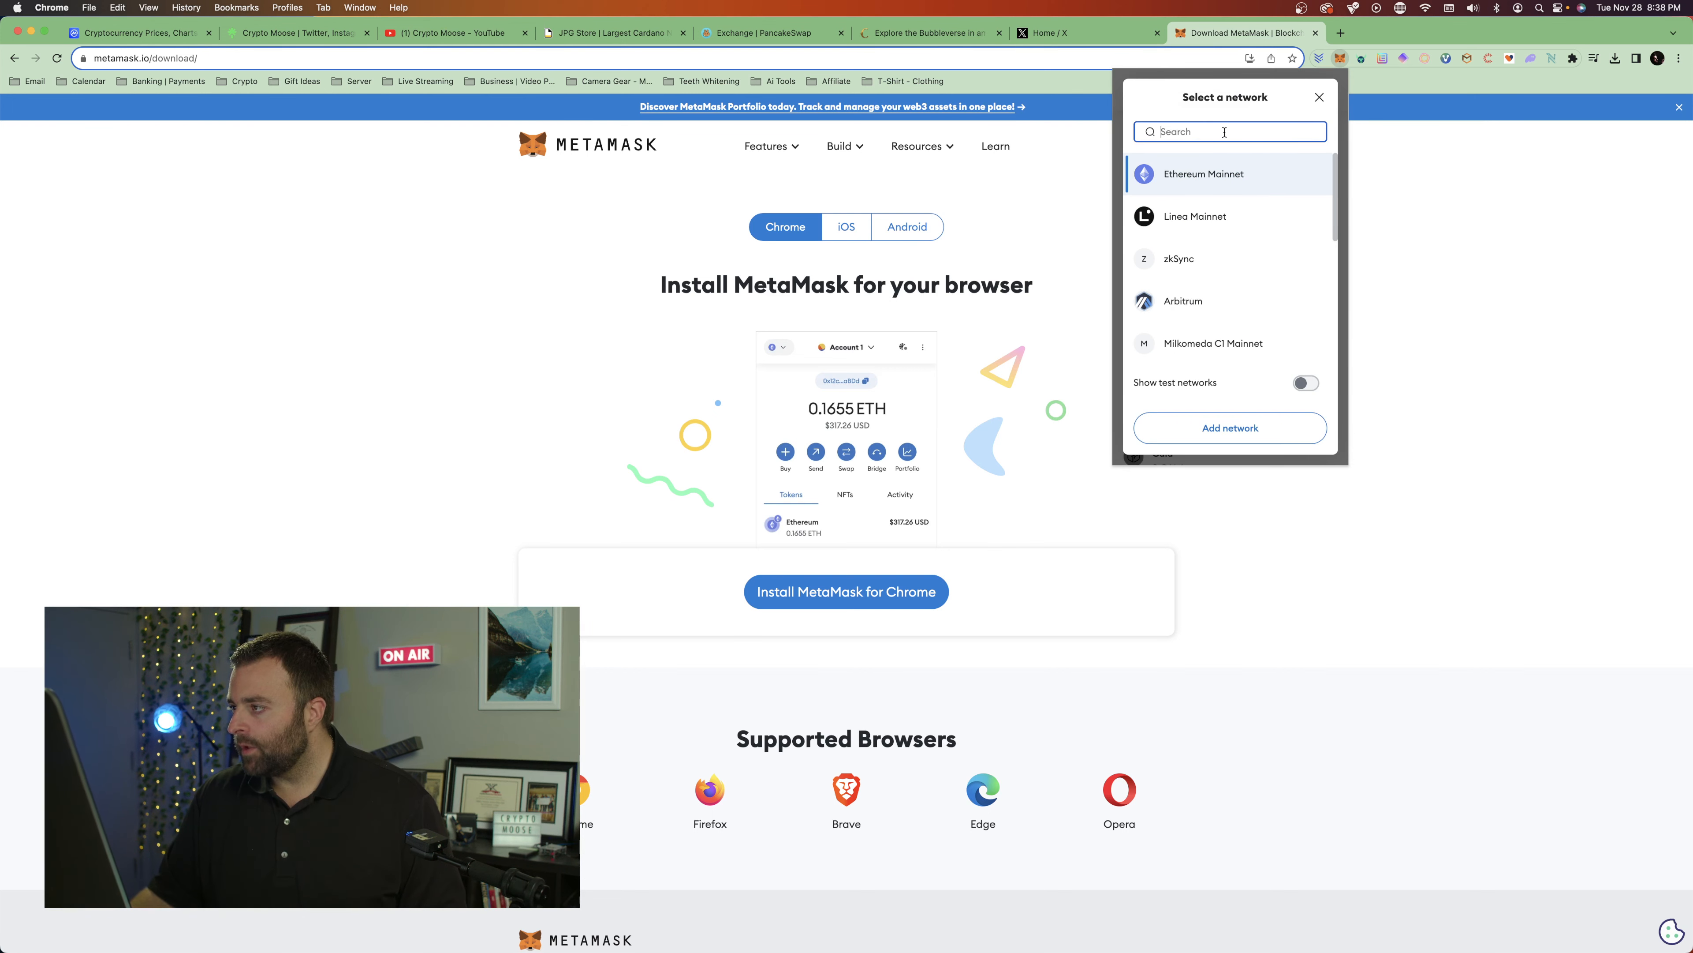
pyautogui.scroll(-3, 1223, 238)
pyautogui.press('Escape')
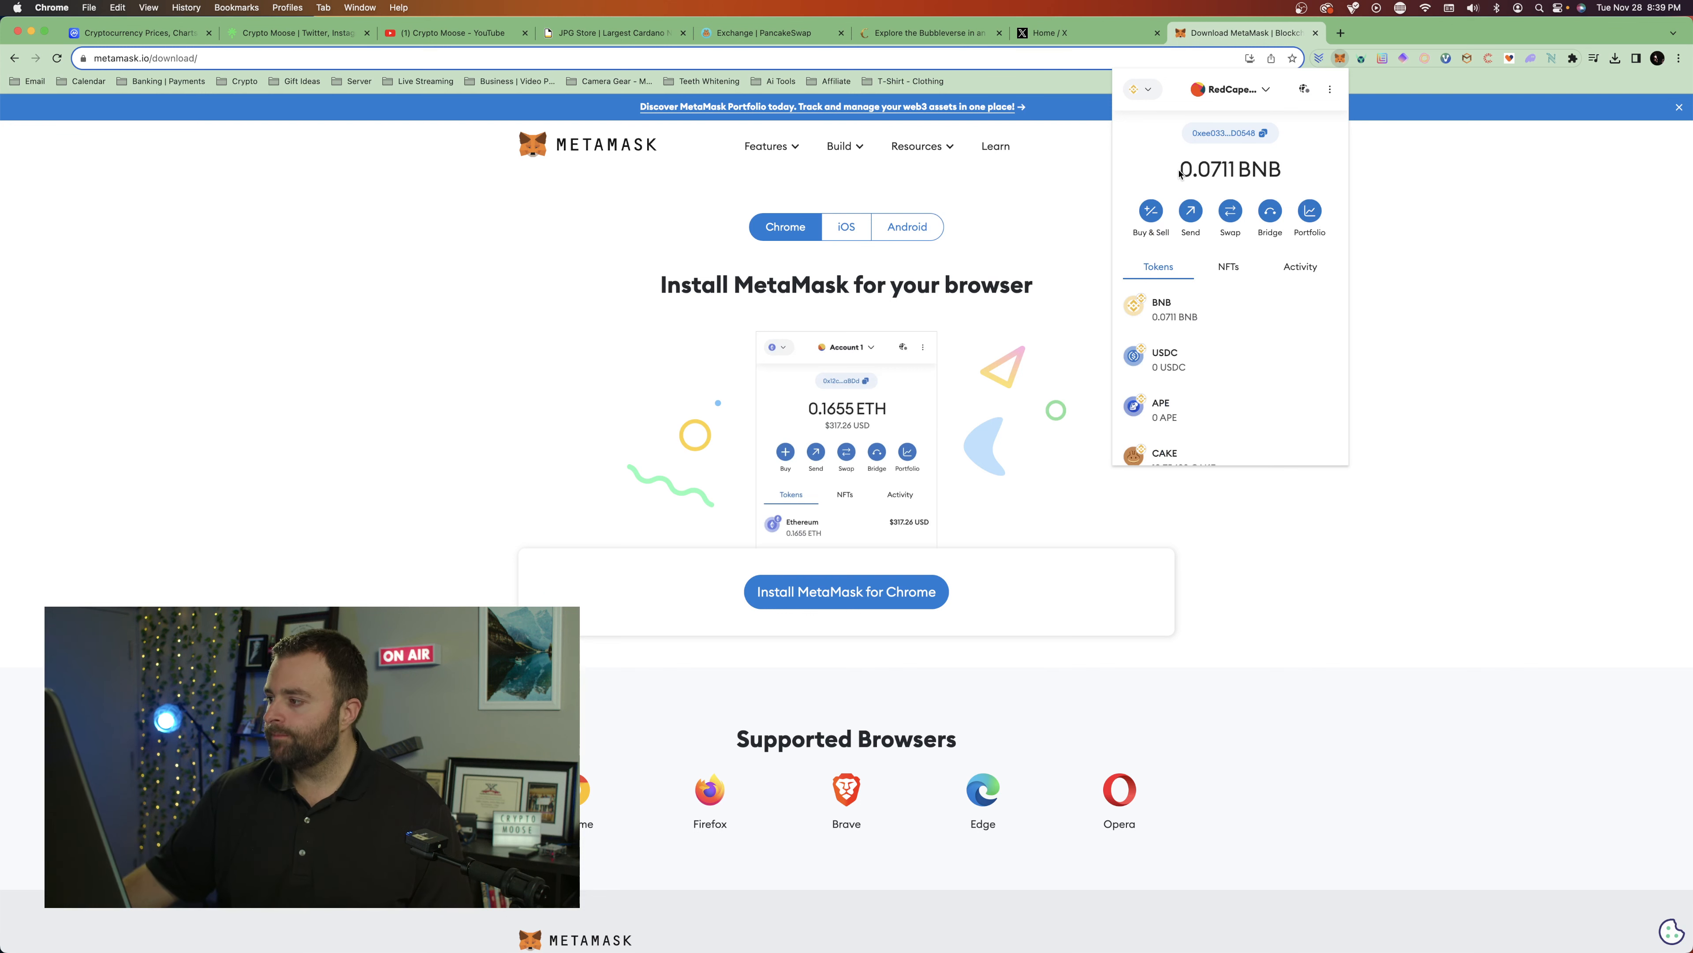
pyautogui.scroll(-2, 1208, 300)
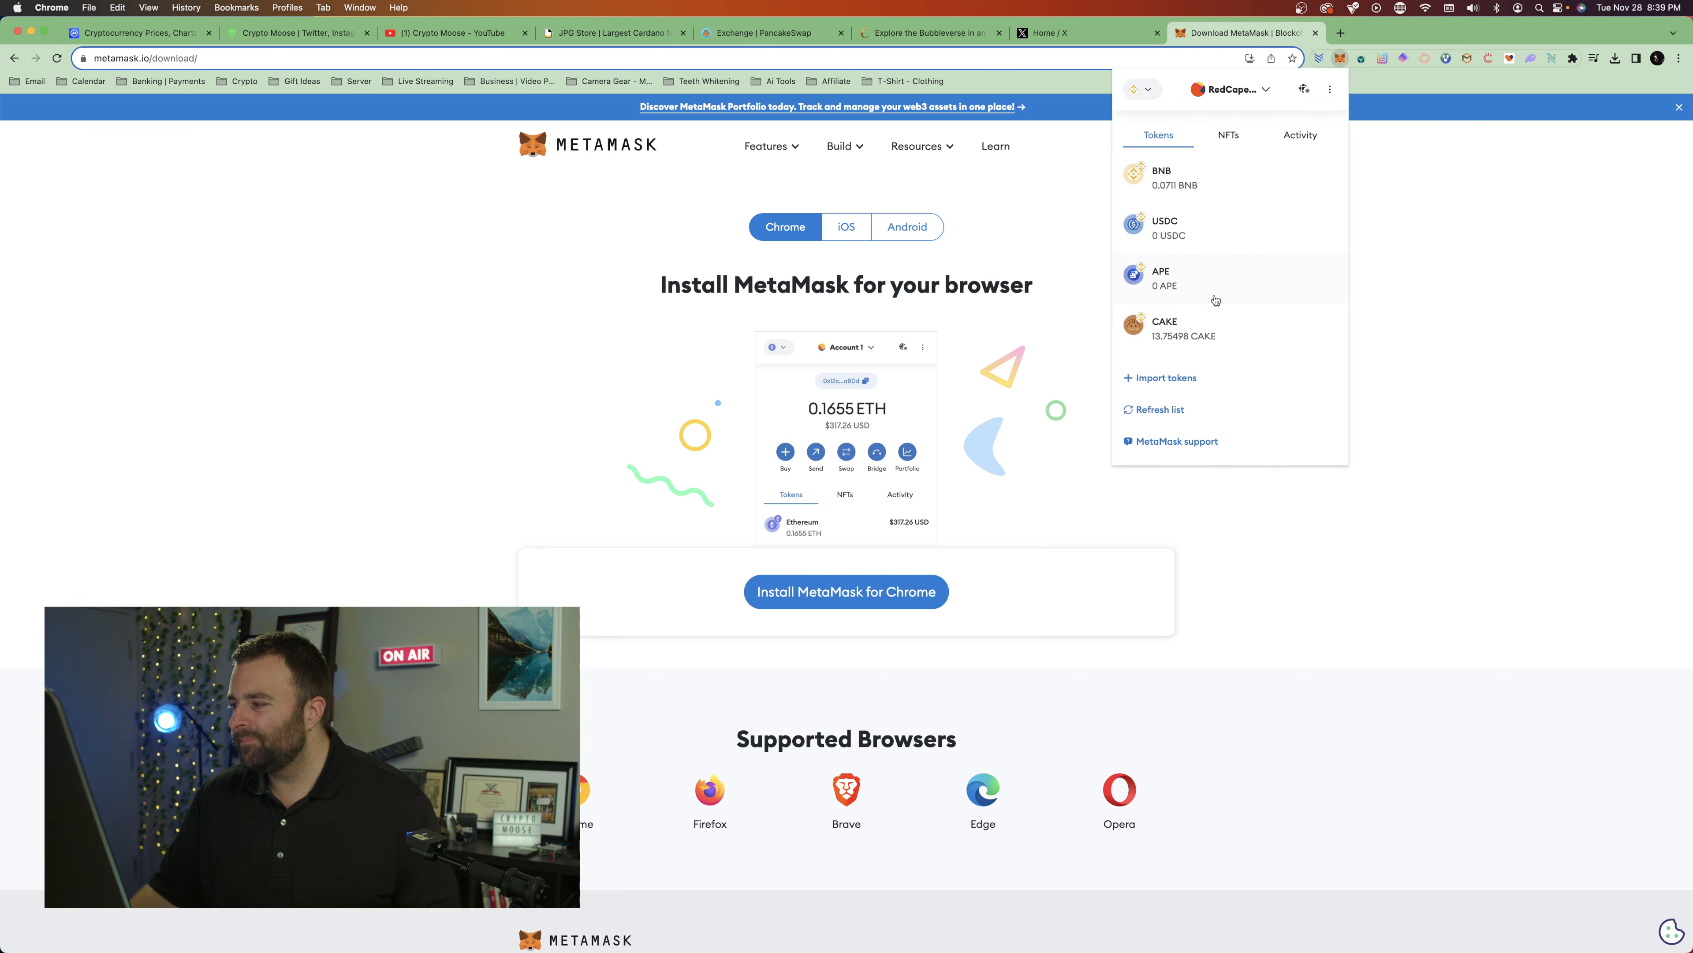
pyautogui.scroll(2, 1217, 300)
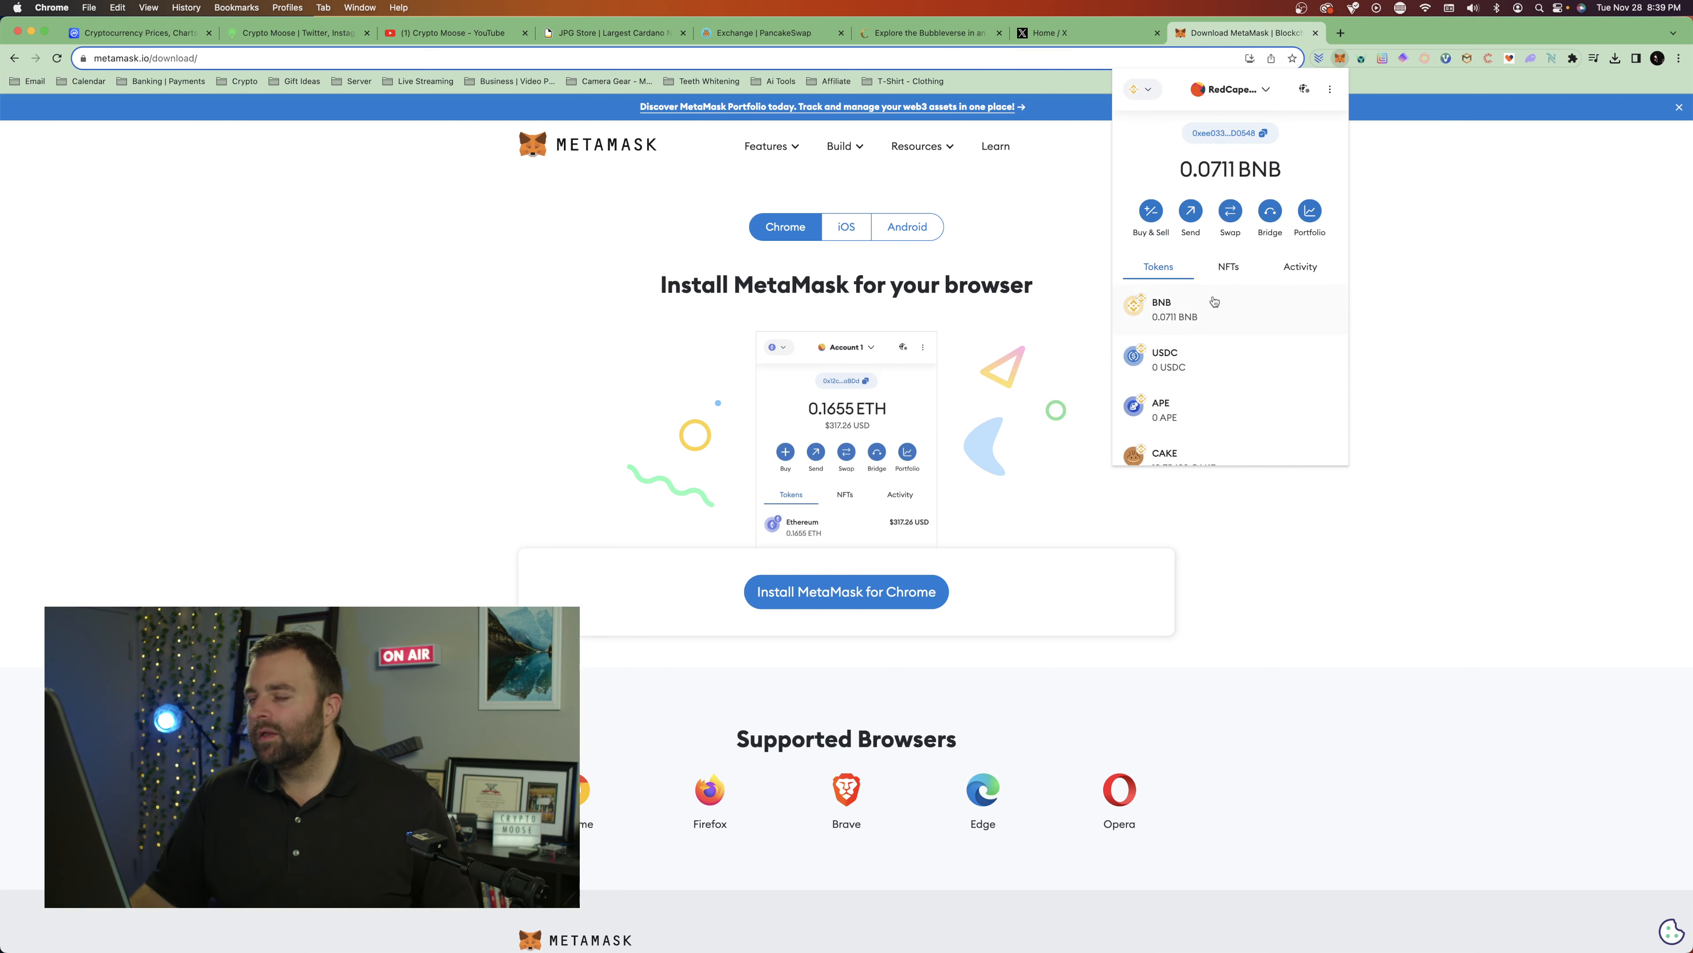
# Step: Switch to PancakeSwap, go to its home page at pancakeswap.finance and reload it
pyautogui.click(748, 39)
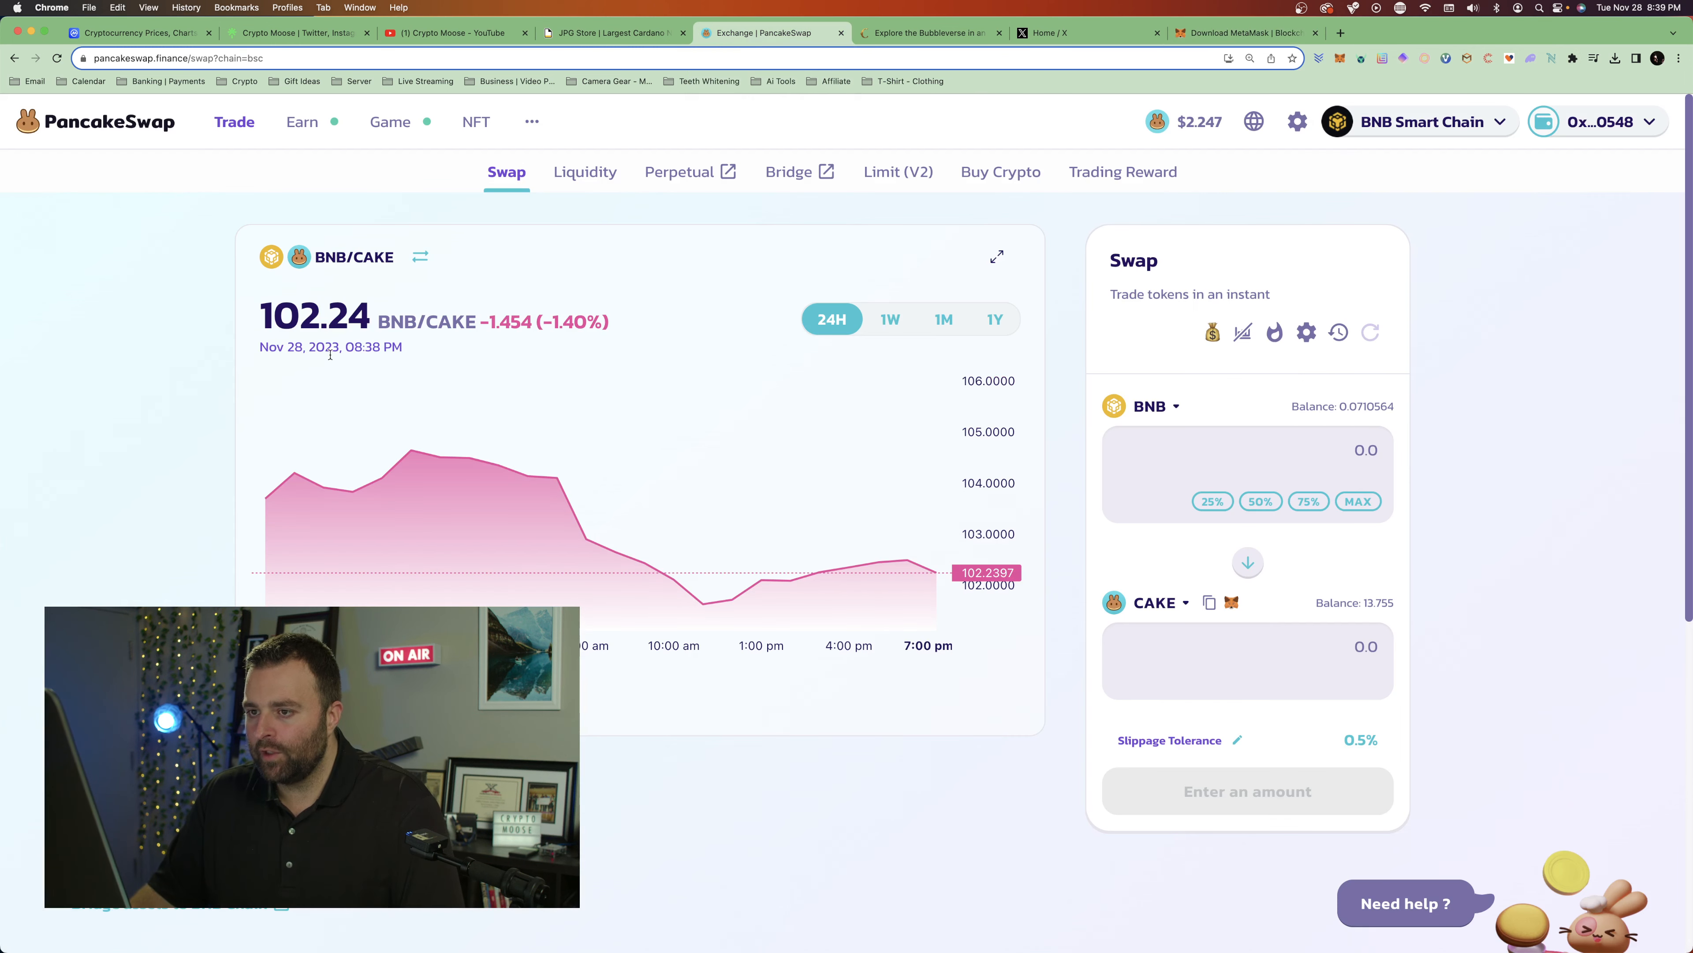
pyautogui.click(113, 128)
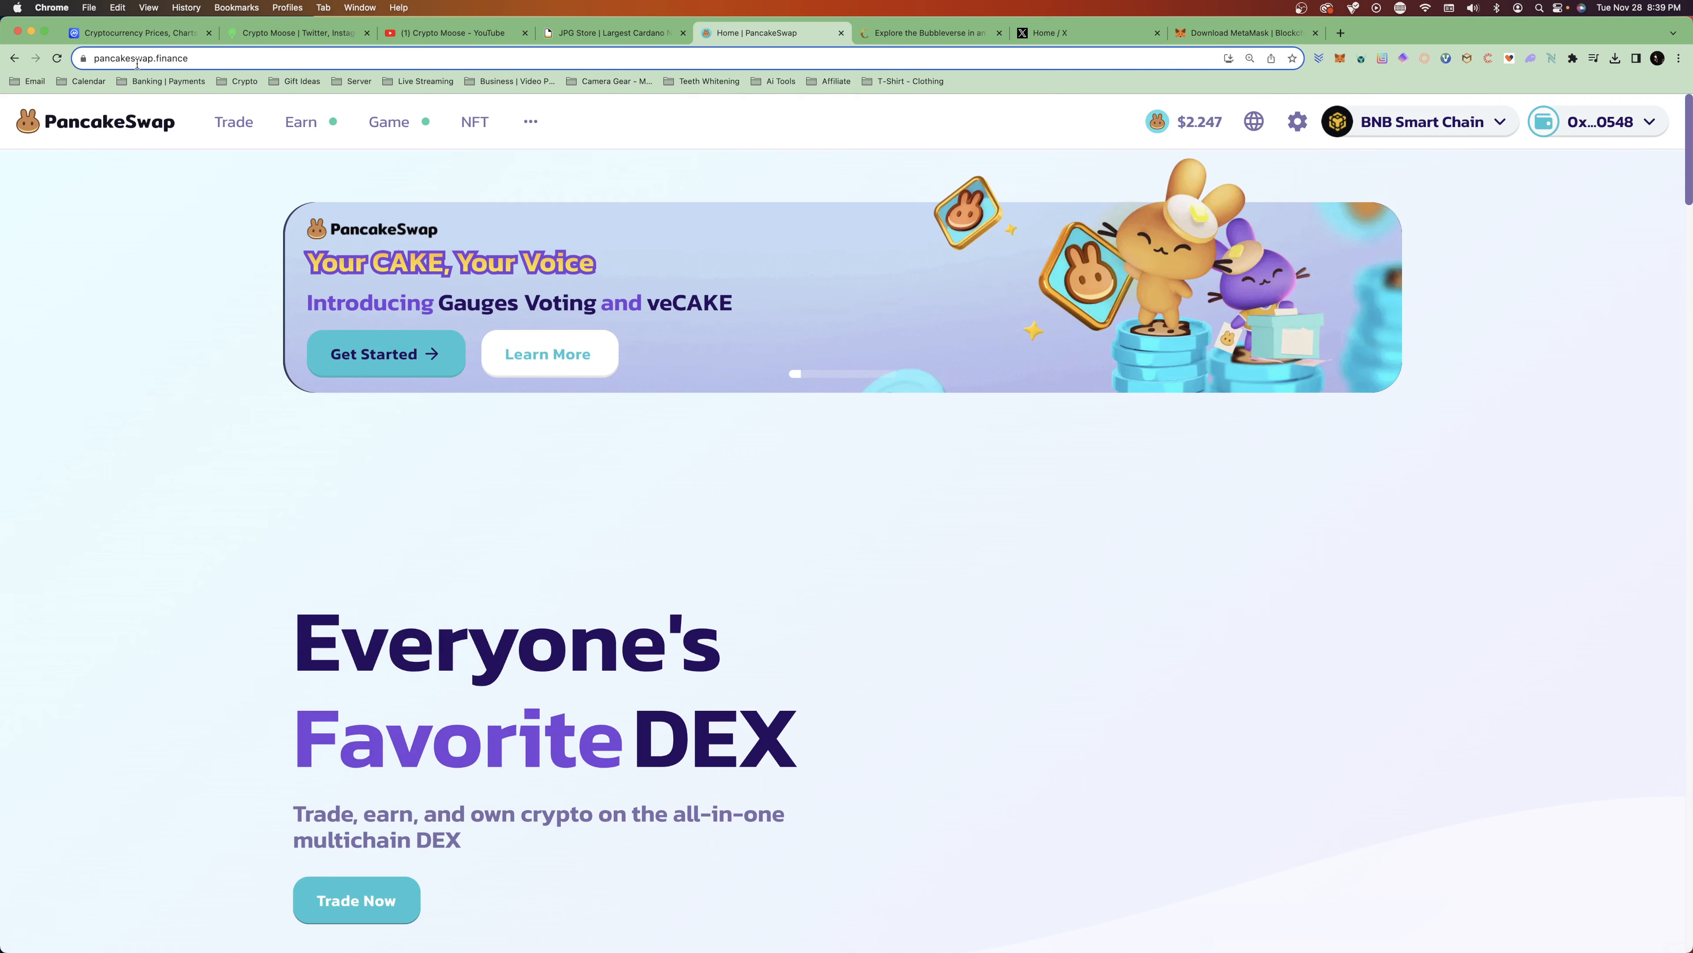
pyautogui.click(57, 58)
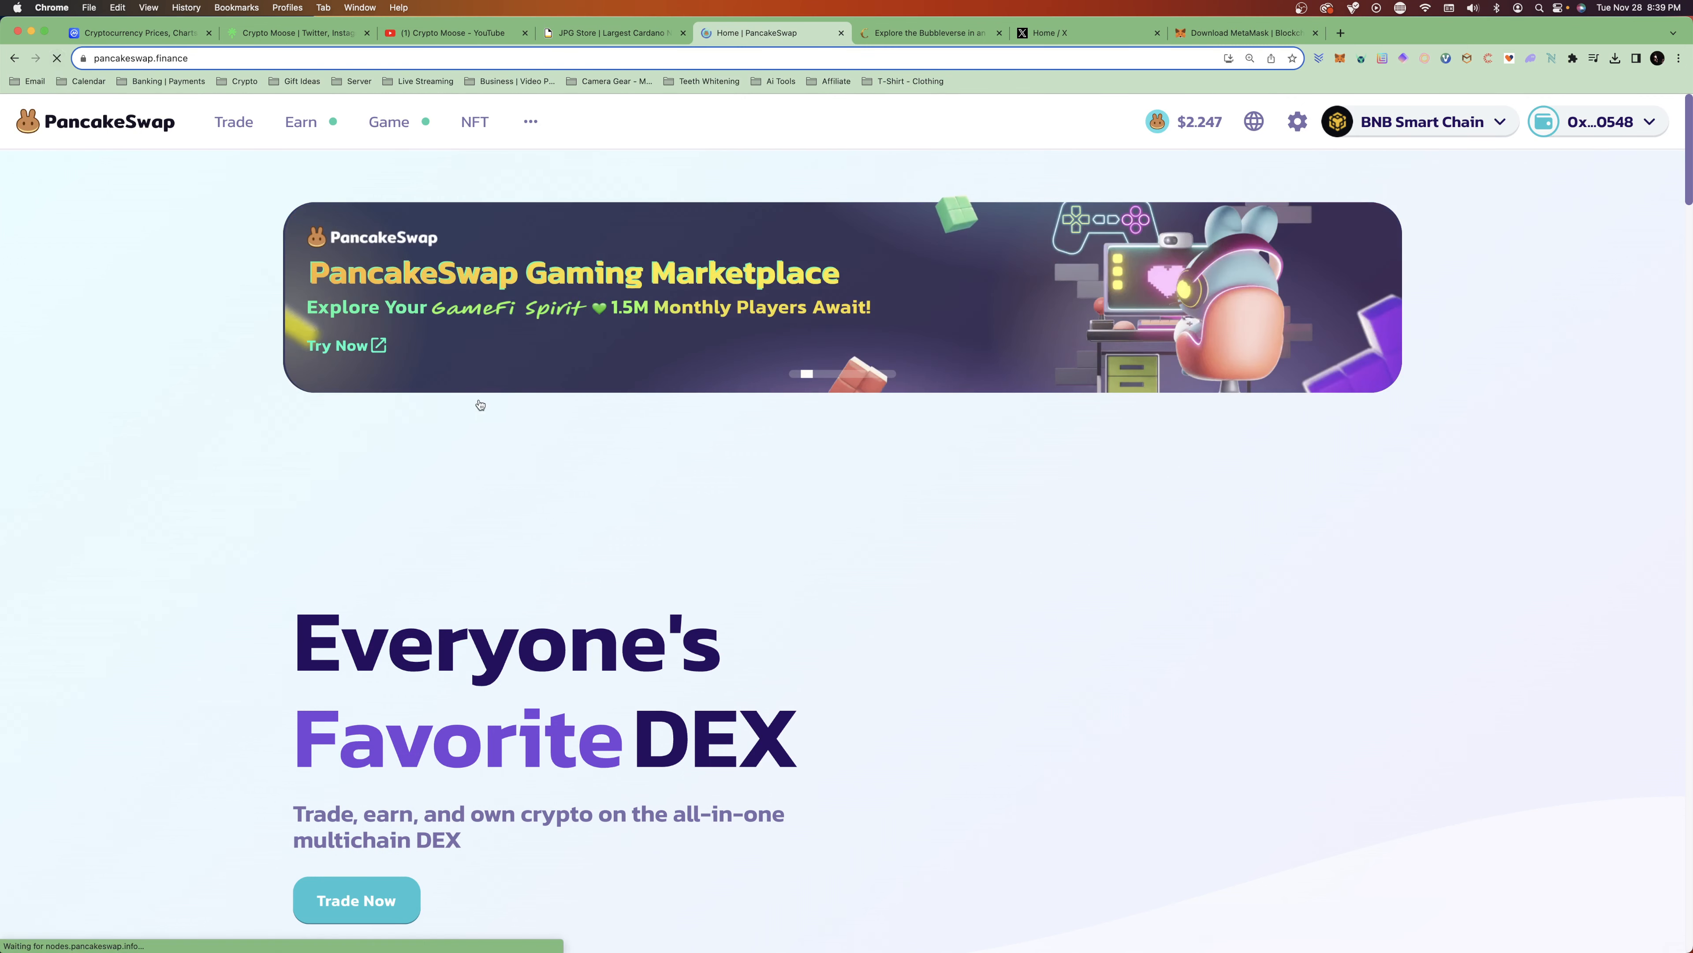
# Step: Disconnect the current wallet from PancakeSwap and reconnect using Metamask
pyautogui.moveTo(1599, 125)
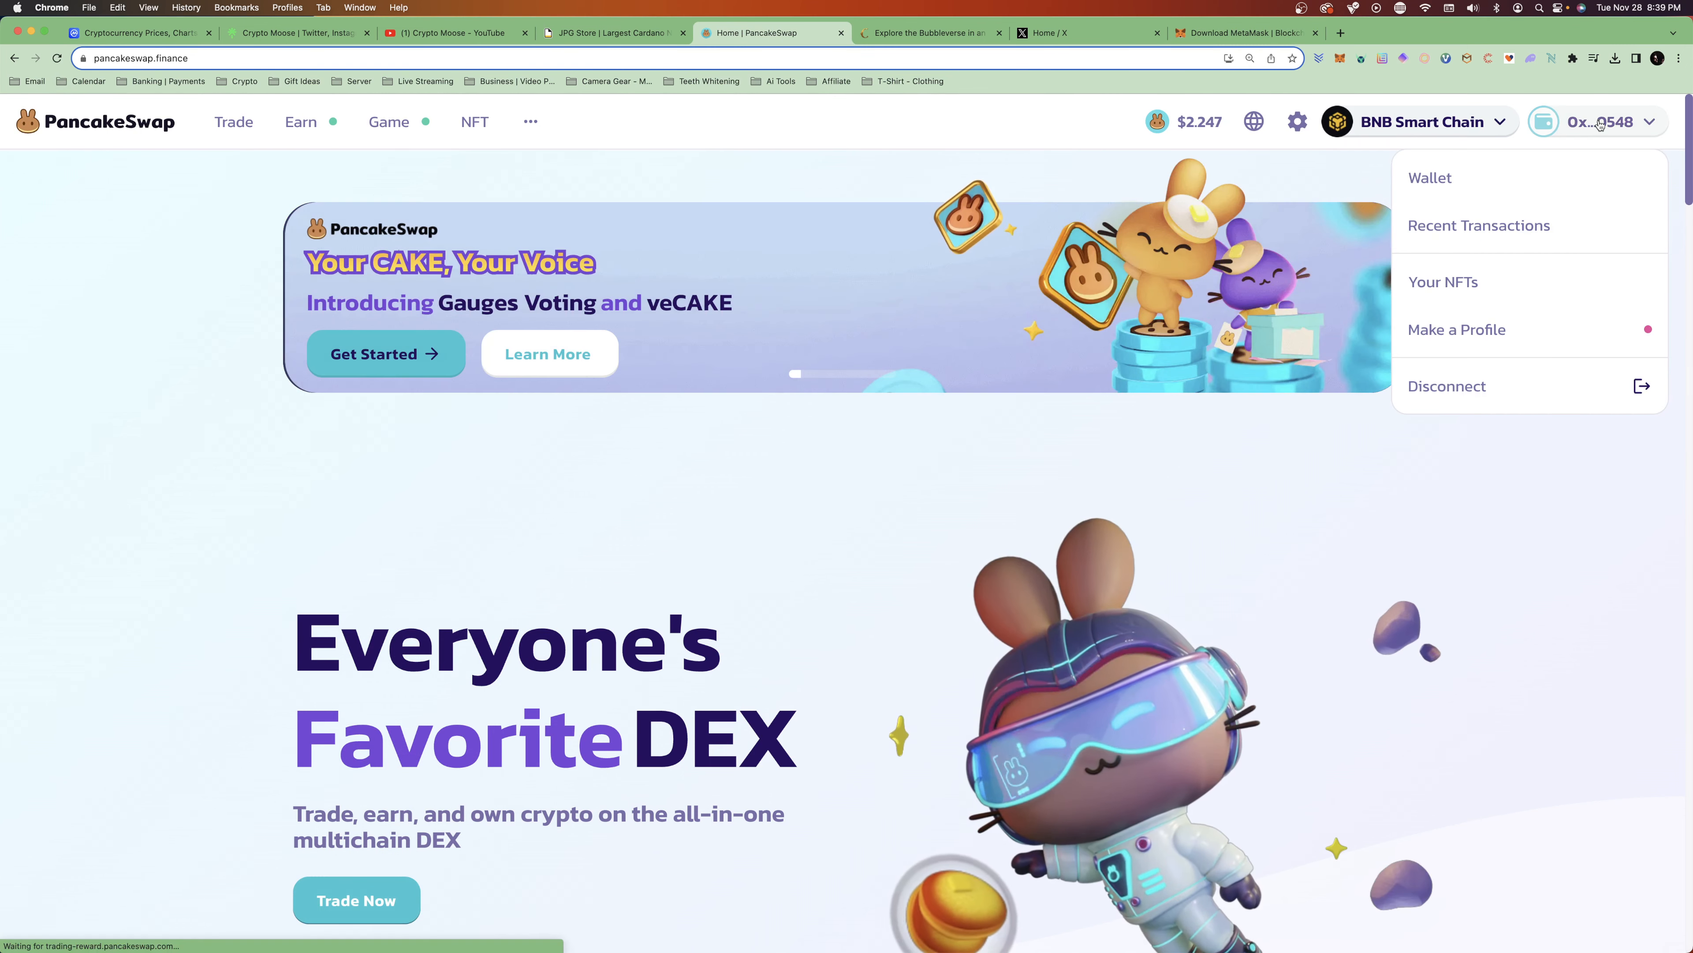
pyautogui.click(1553, 385)
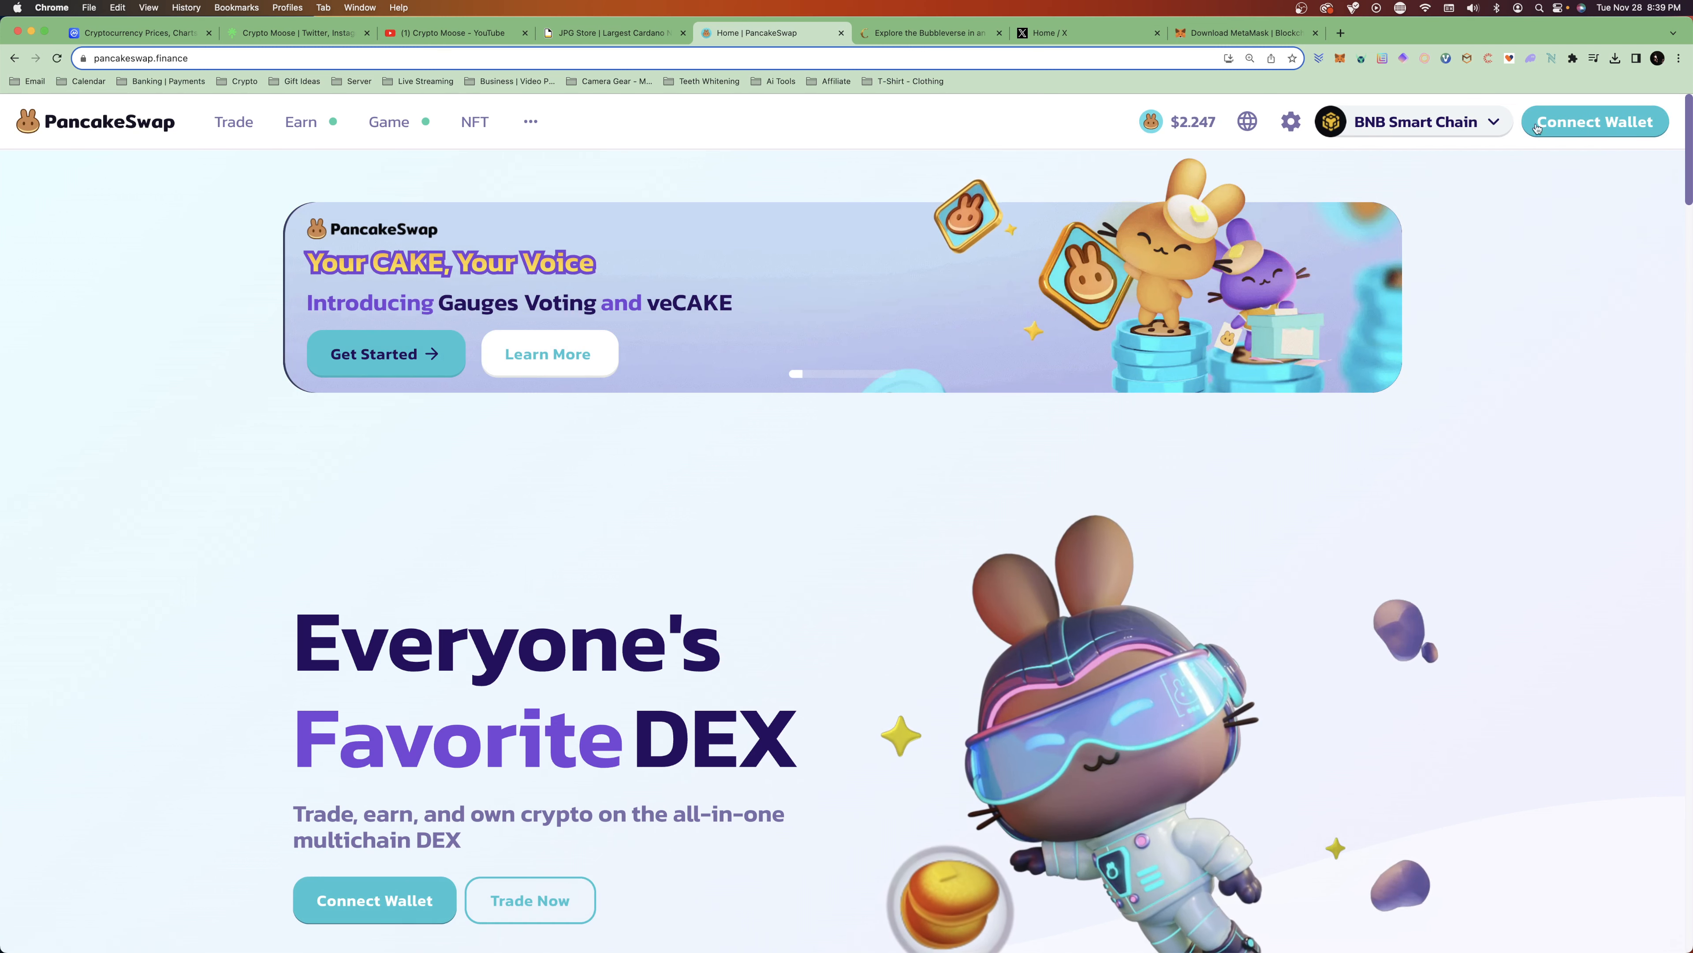
pyautogui.click(1592, 124)
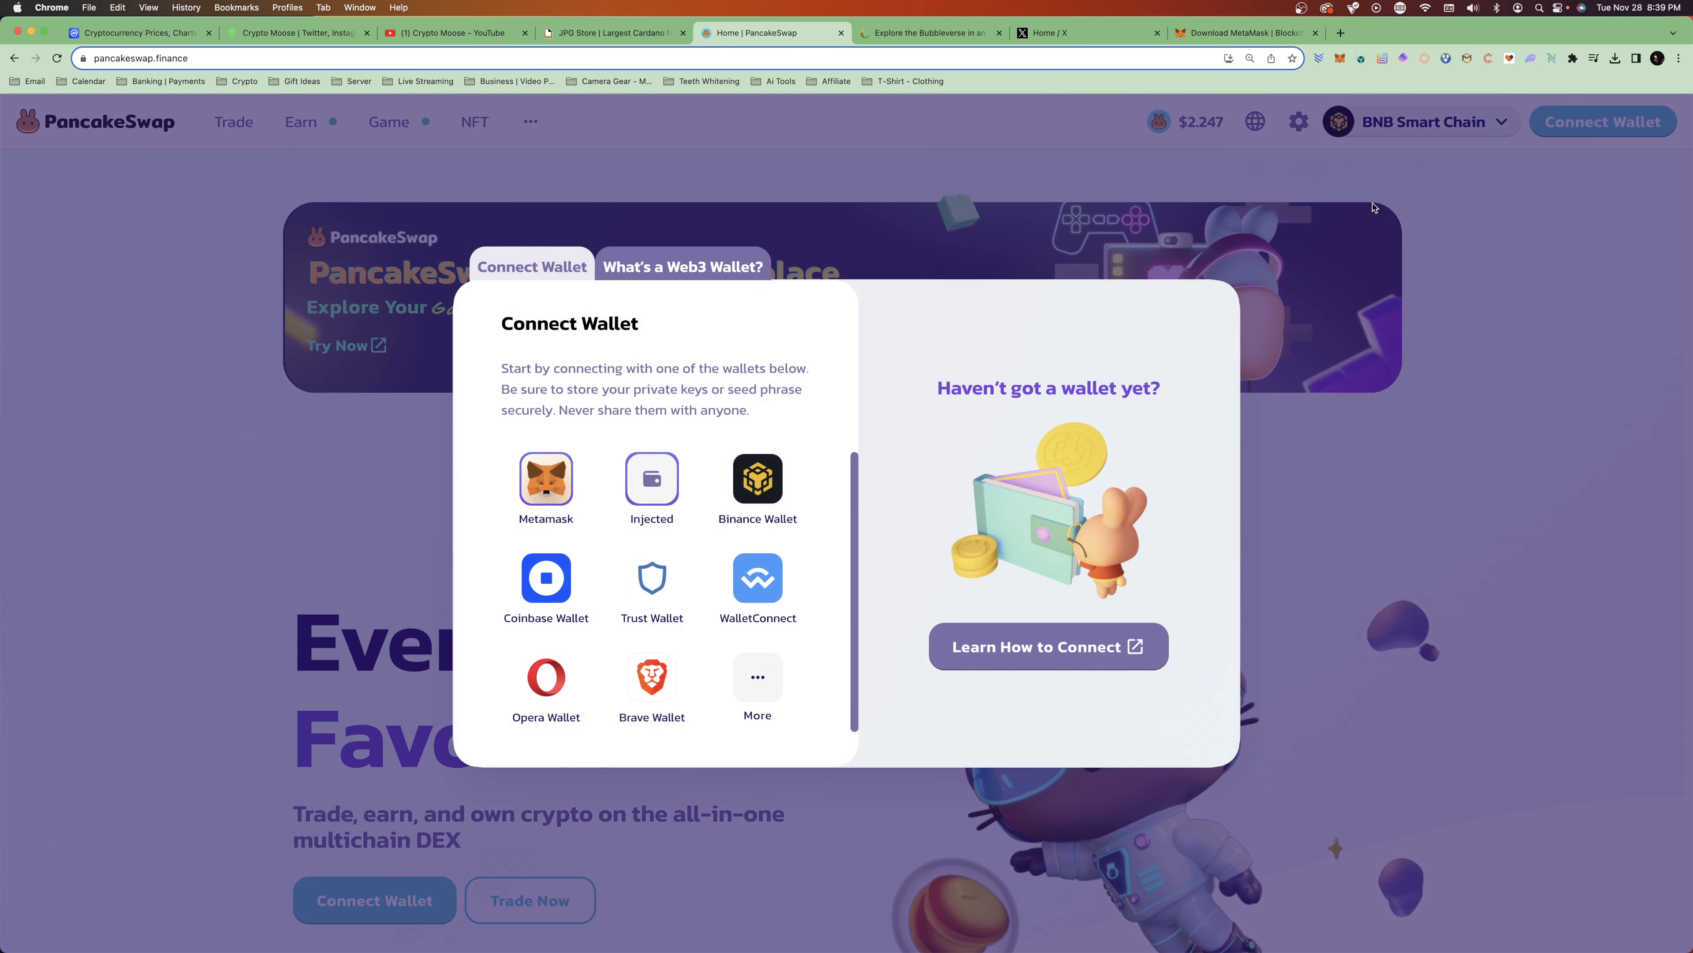
pyautogui.click(546, 479)
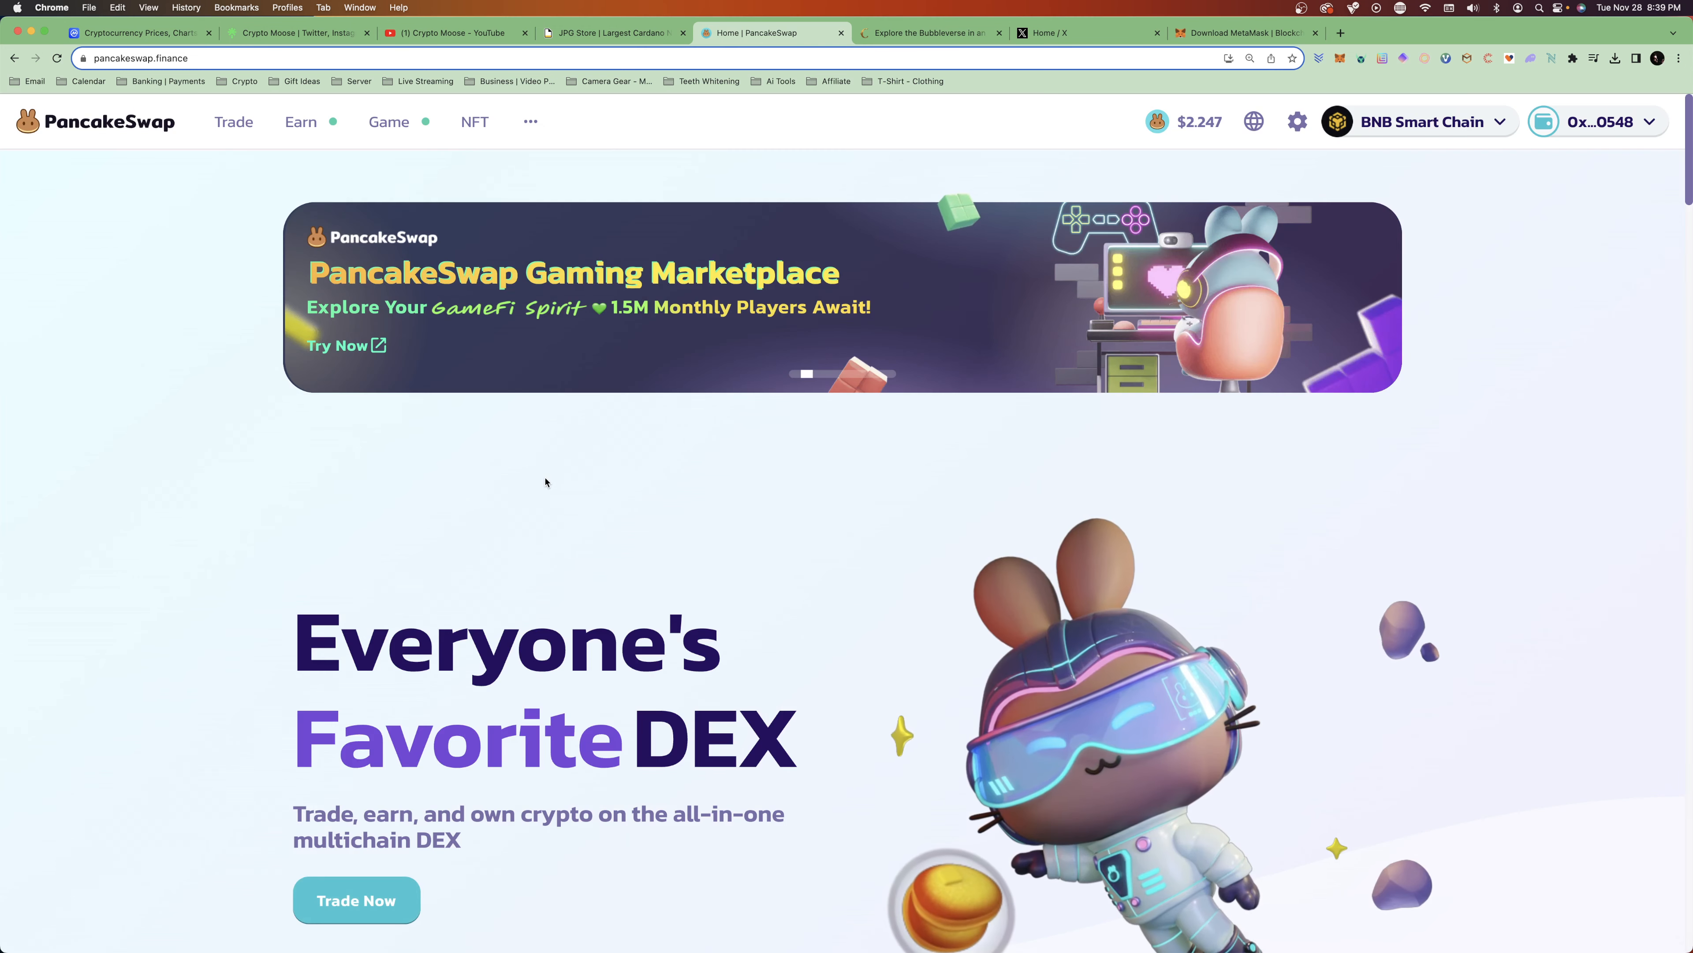
# Step: Check the MetaMask wallet's BNB network balance and PancakeSwap's selected network, BNB Smart Chain
pyautogui.click(1342, 60)
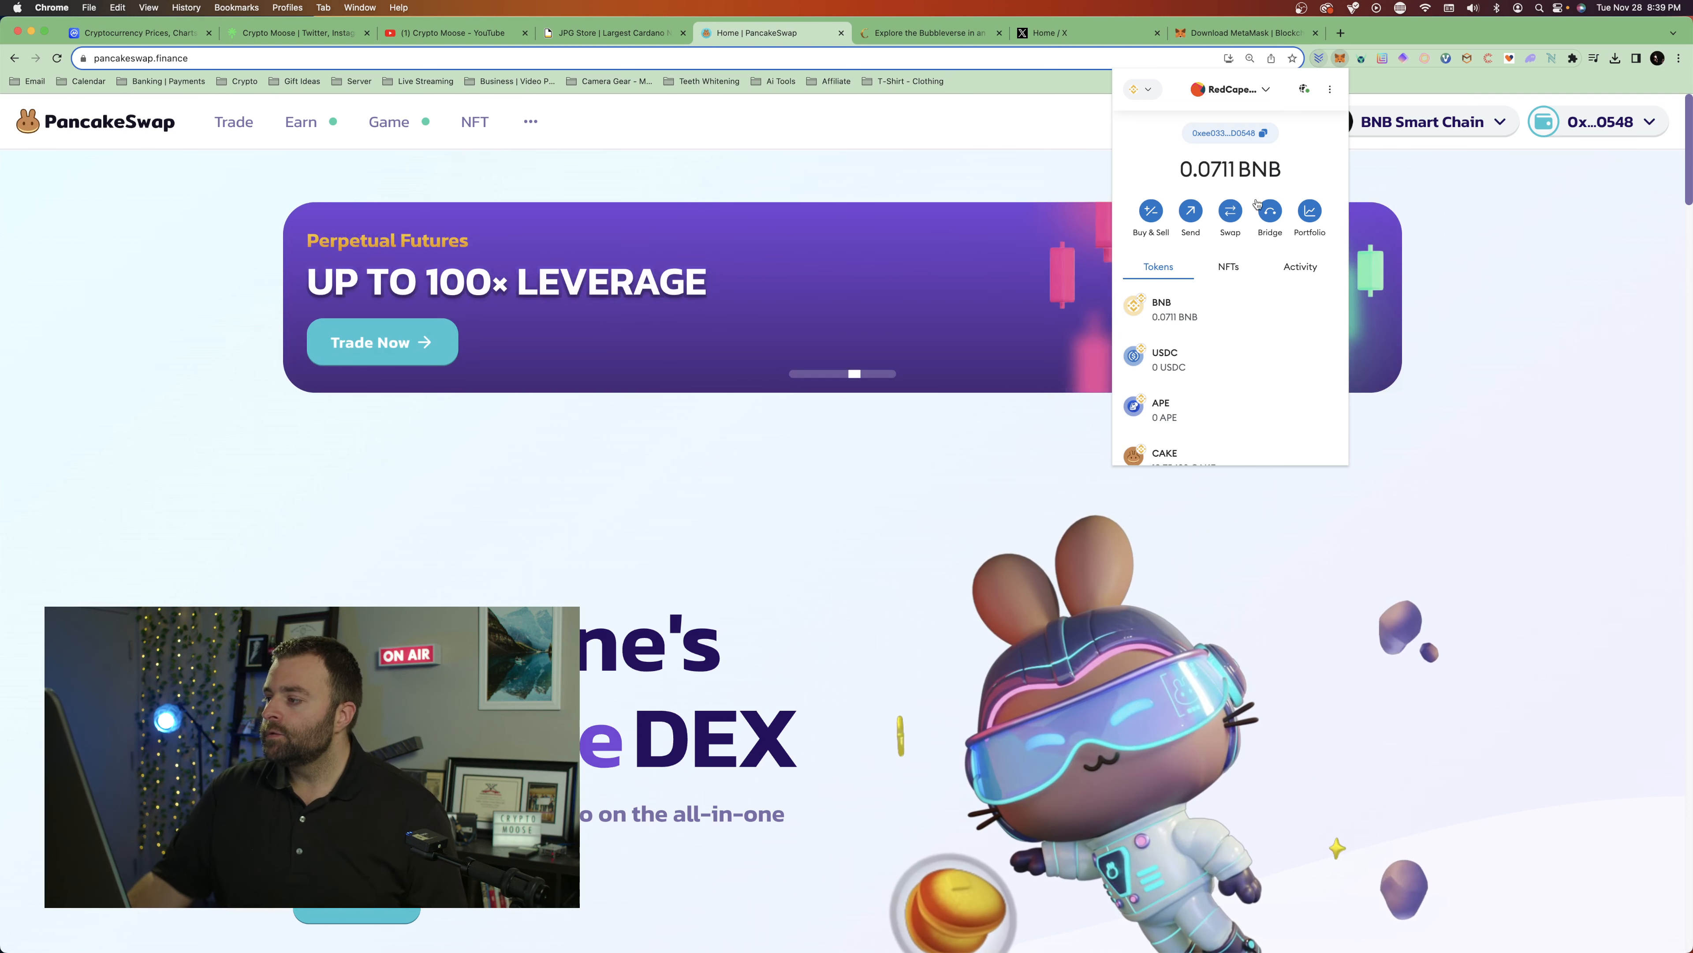
pyautogui.scroll(-3, 1247, 313)
pyautogui.click(1426, 137)
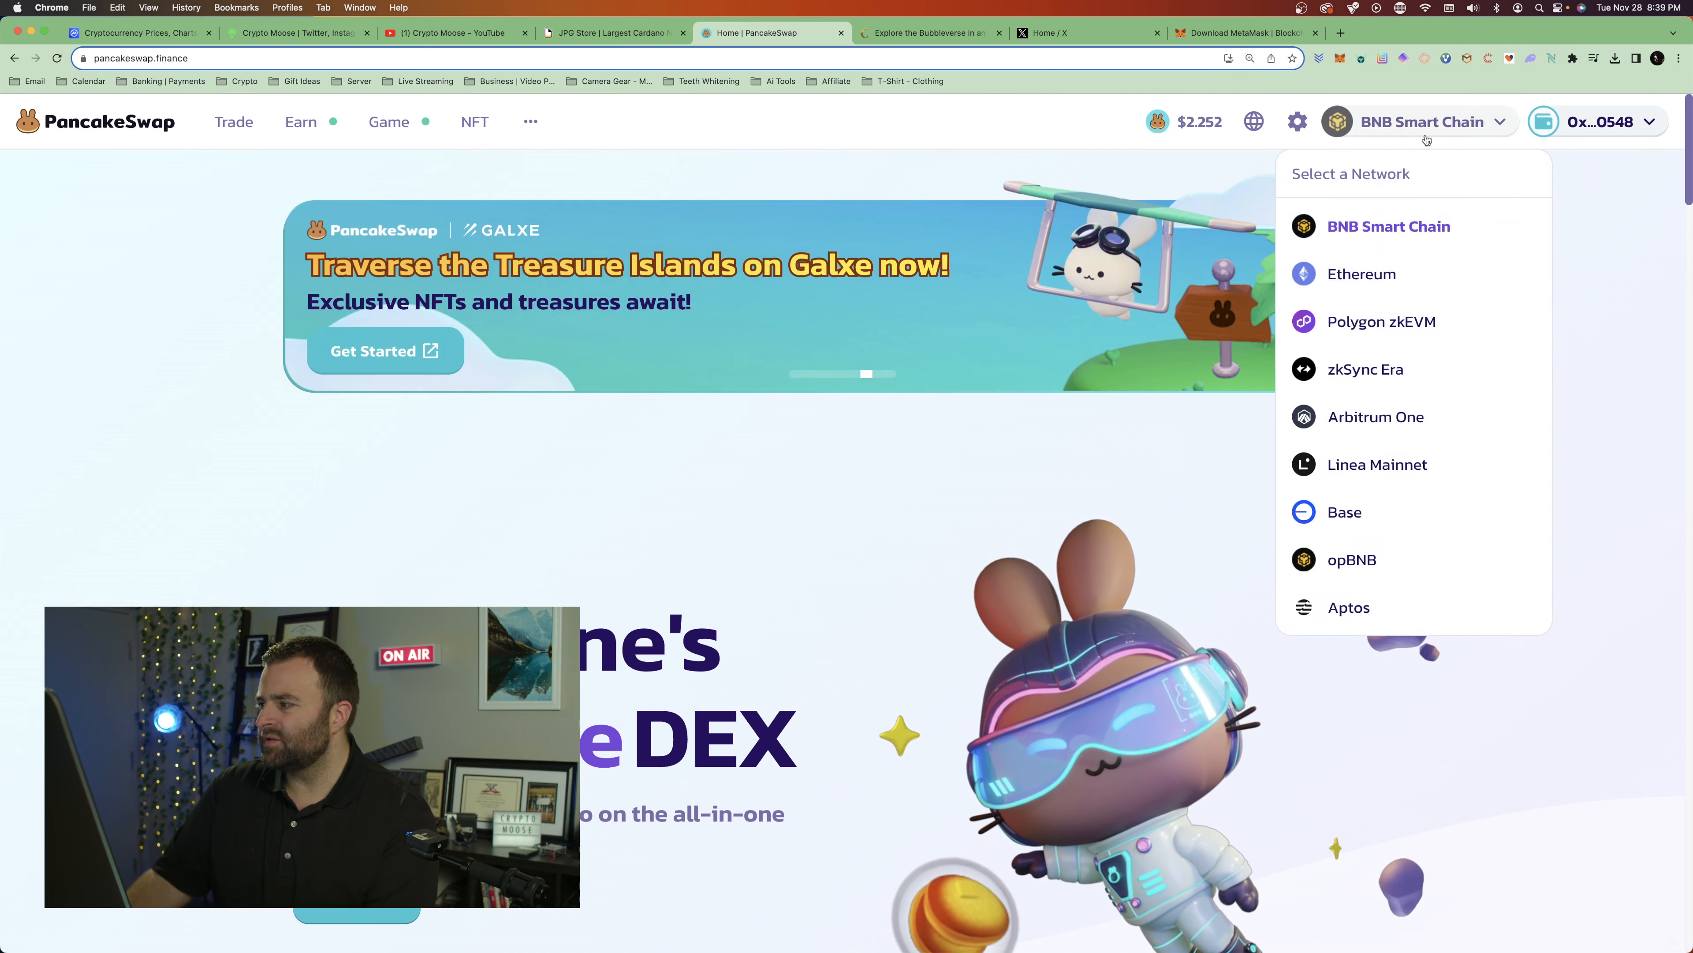
# Step: Open the Swap page from PancakeSwap's Trade section
pyautogui.moveTo(244, 131)
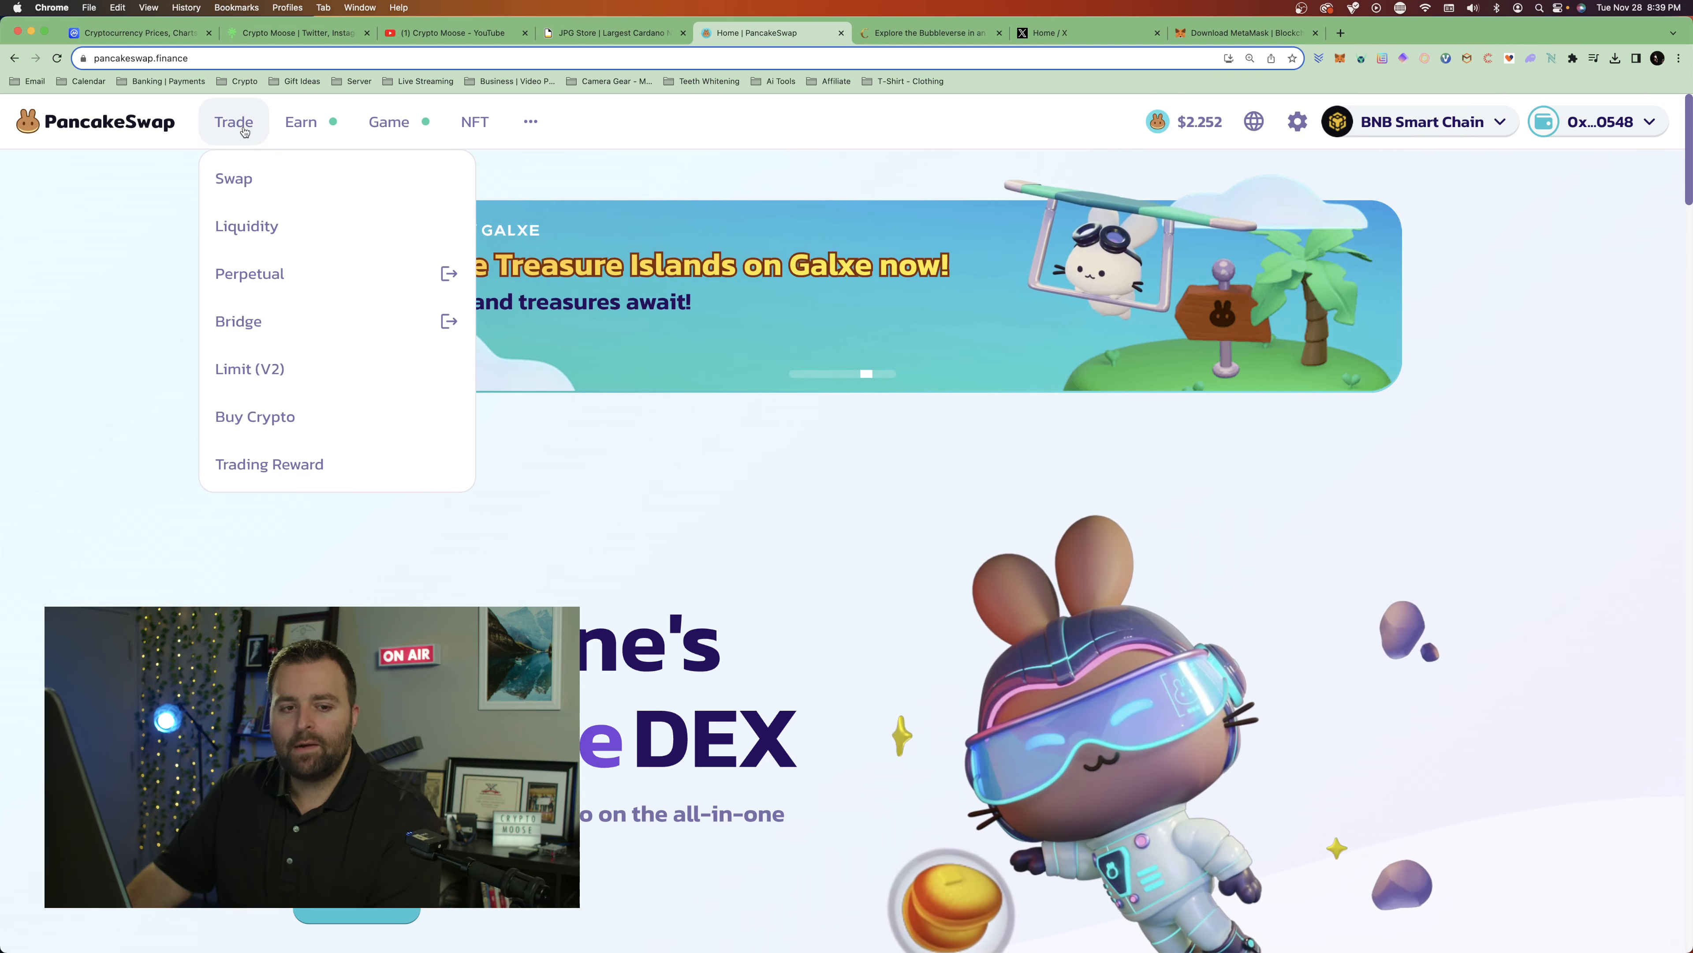
pyautogui.click(243, 131)
pyautogui.moveTo(284, 132)
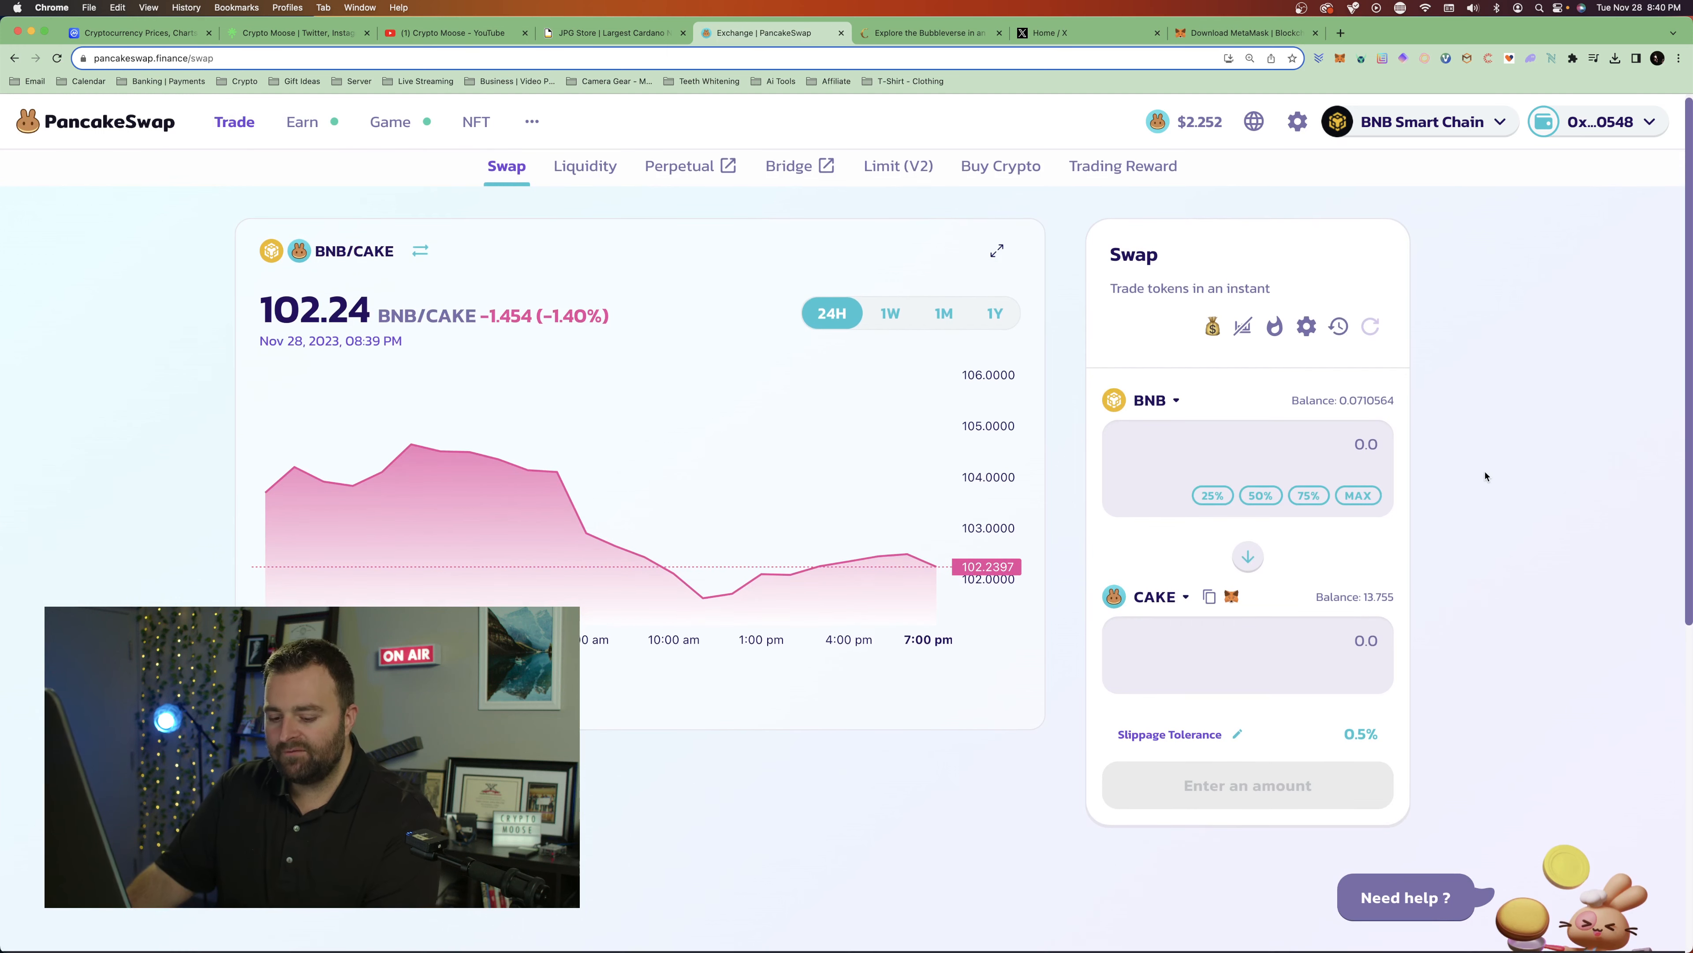
pyautogui.press('super+plus')
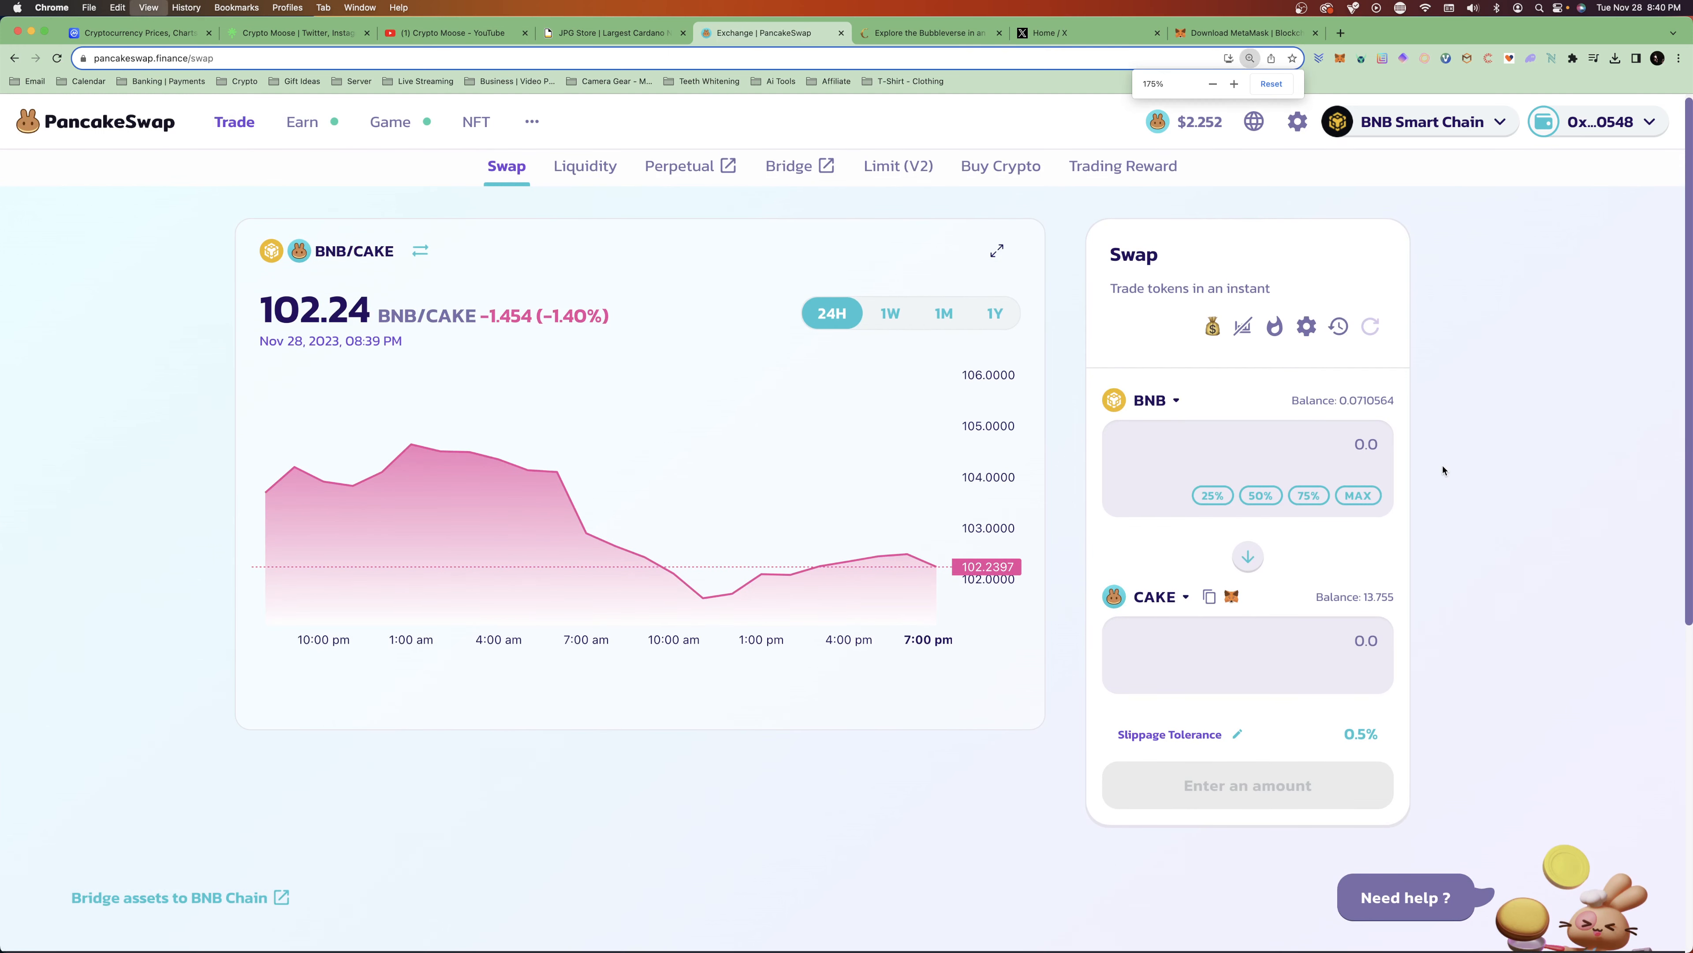
pyautogui.scroll(-1, 1443, 467)
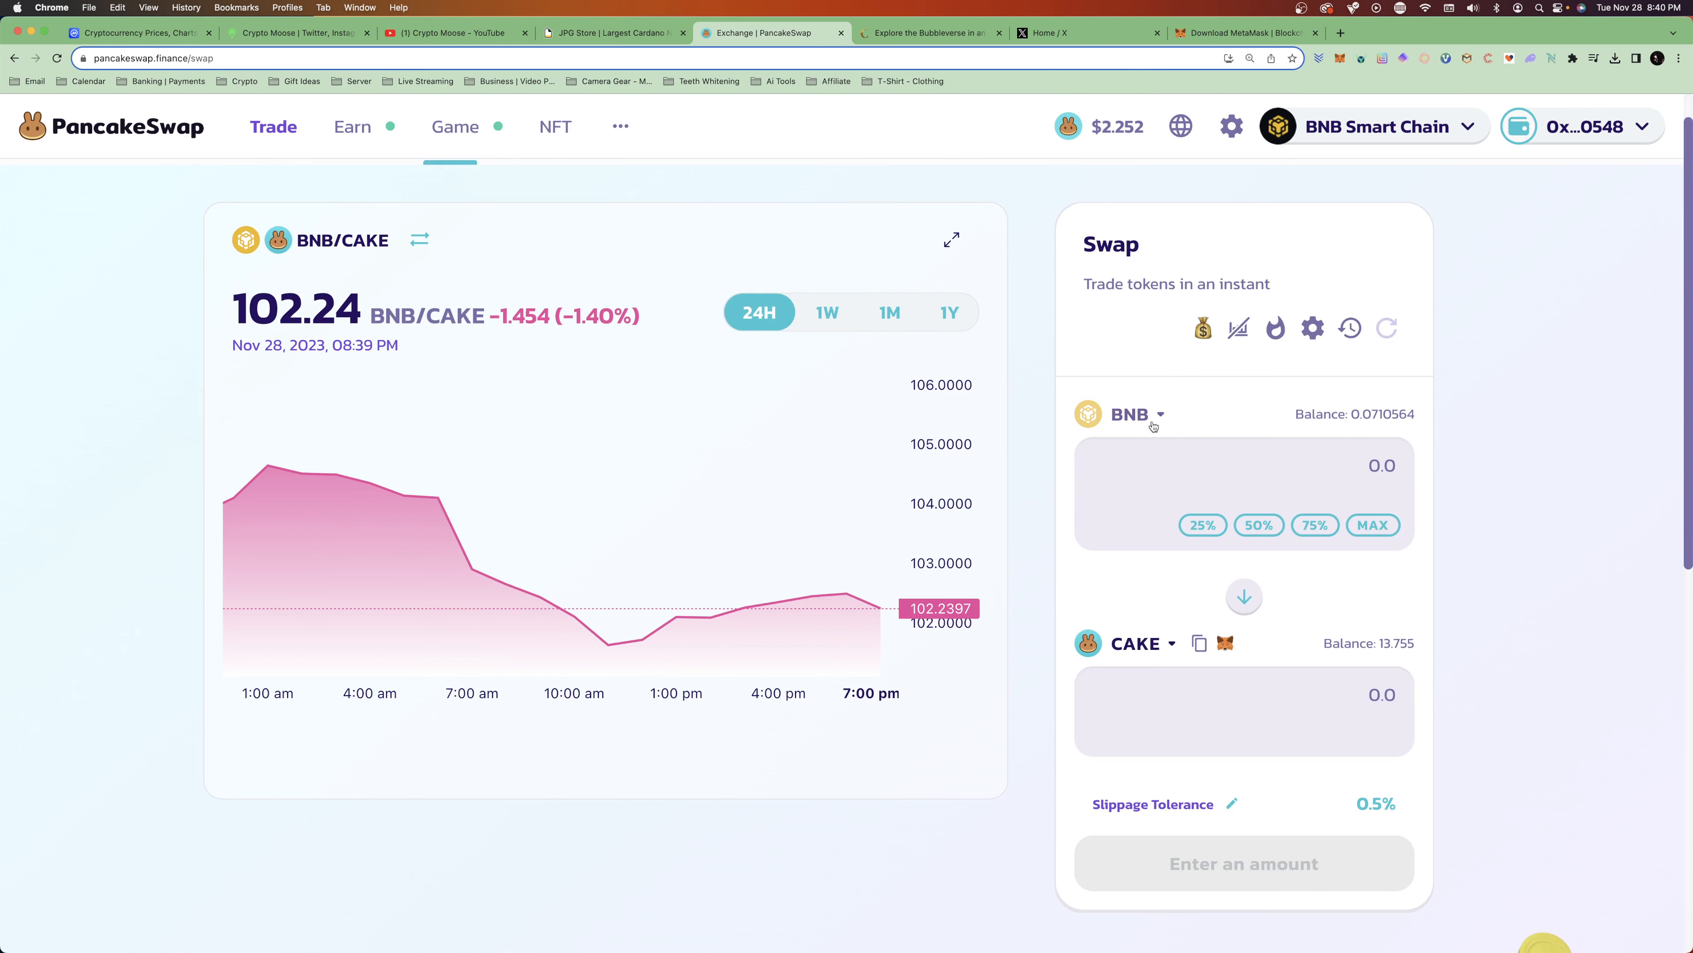
# Step: Try the preset BNB swap amounts of 50%, 75% and MAX, ending on 75% of the balance
pyautogui.click(1263, 531)
pyautogui.click(1313, 525)
pyautogui.click(1370, 525)
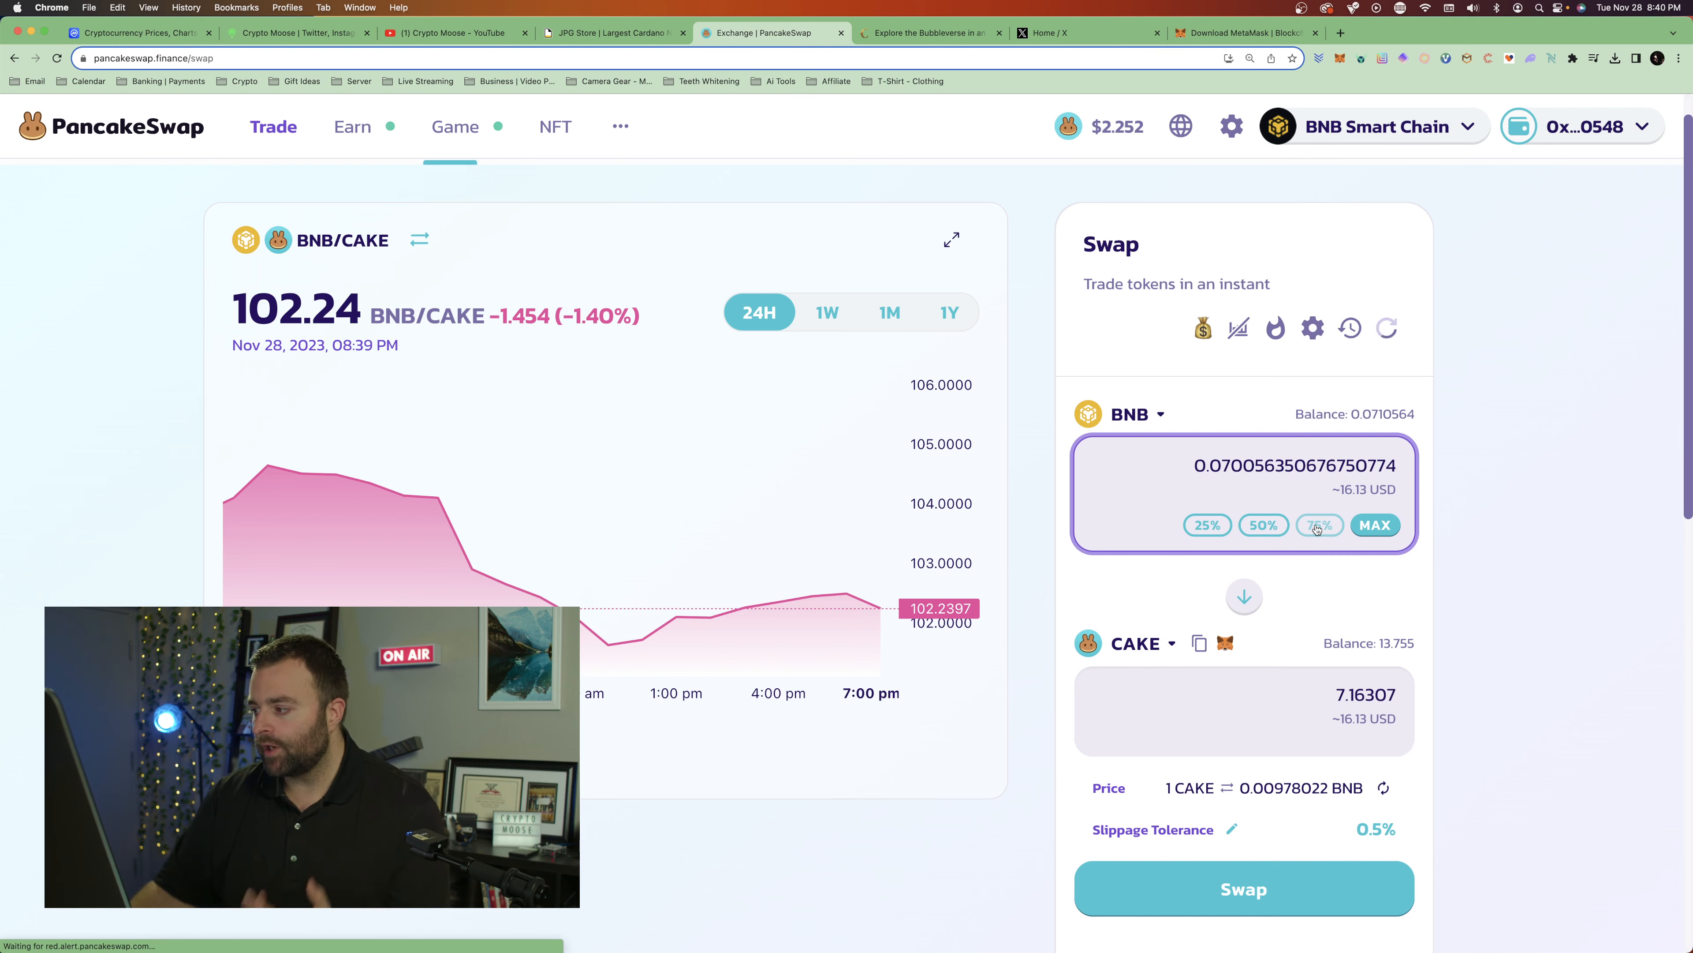
pyautogui.click(1265, 525)
pyautogui.click(1319, 525)
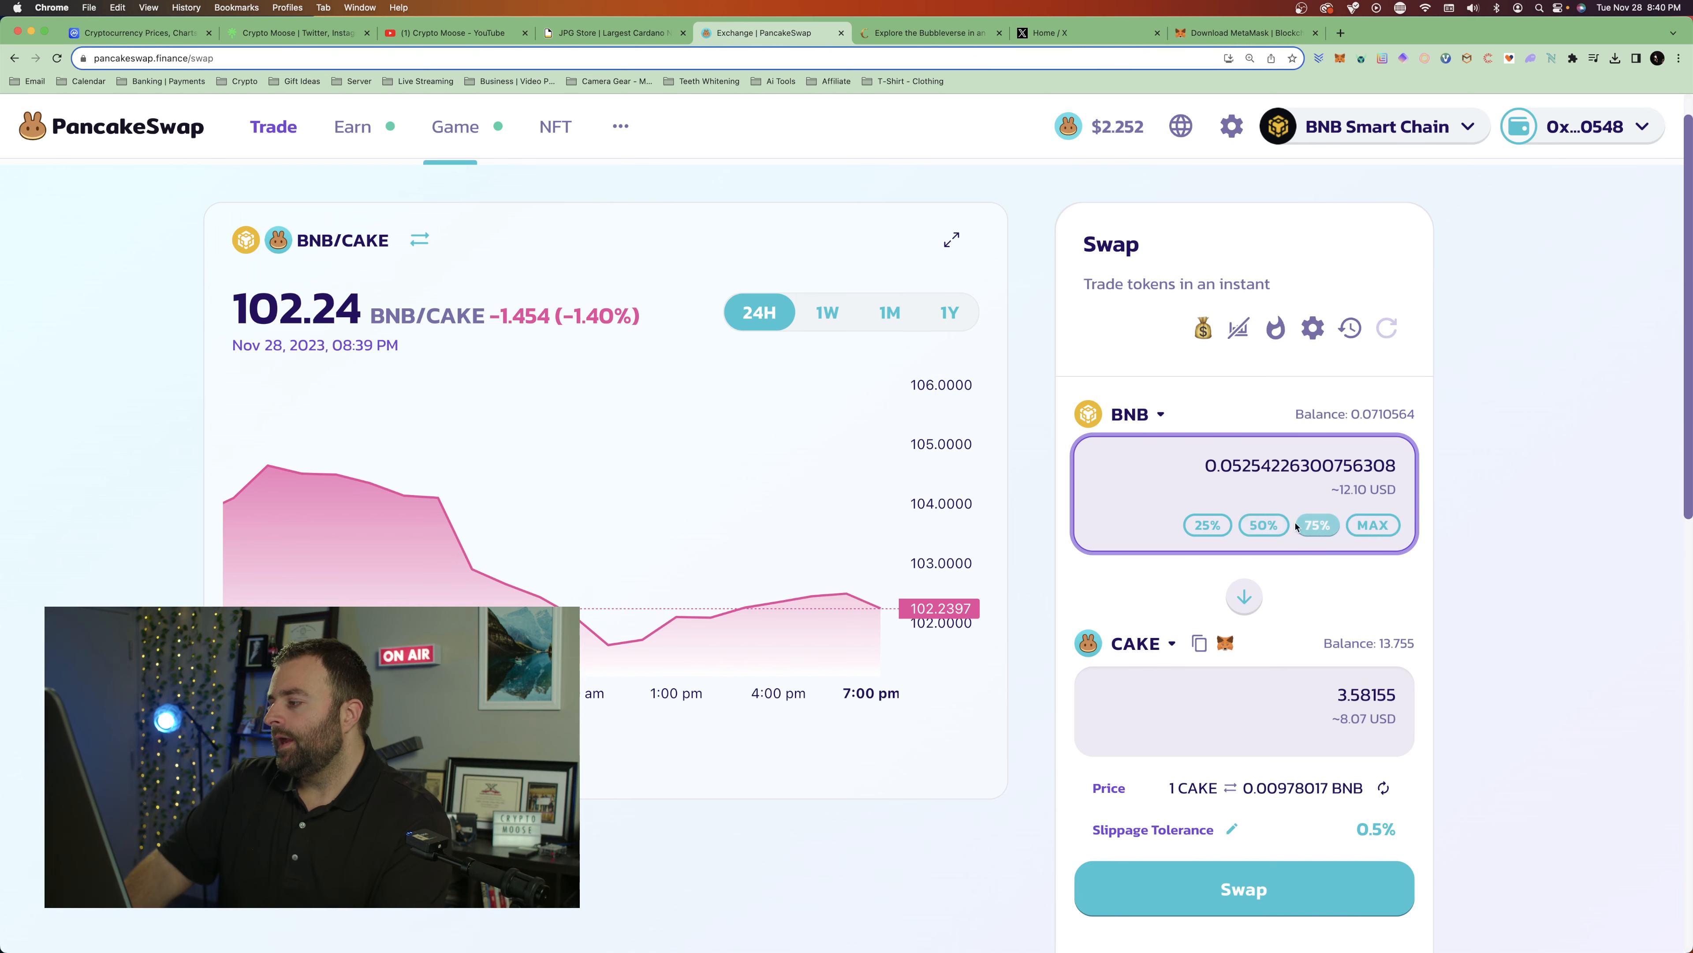
# Step: Try CAKE as the token to swap from with the MAX amount, and change that token back to BNB
pyautogui.click(1149, 419)
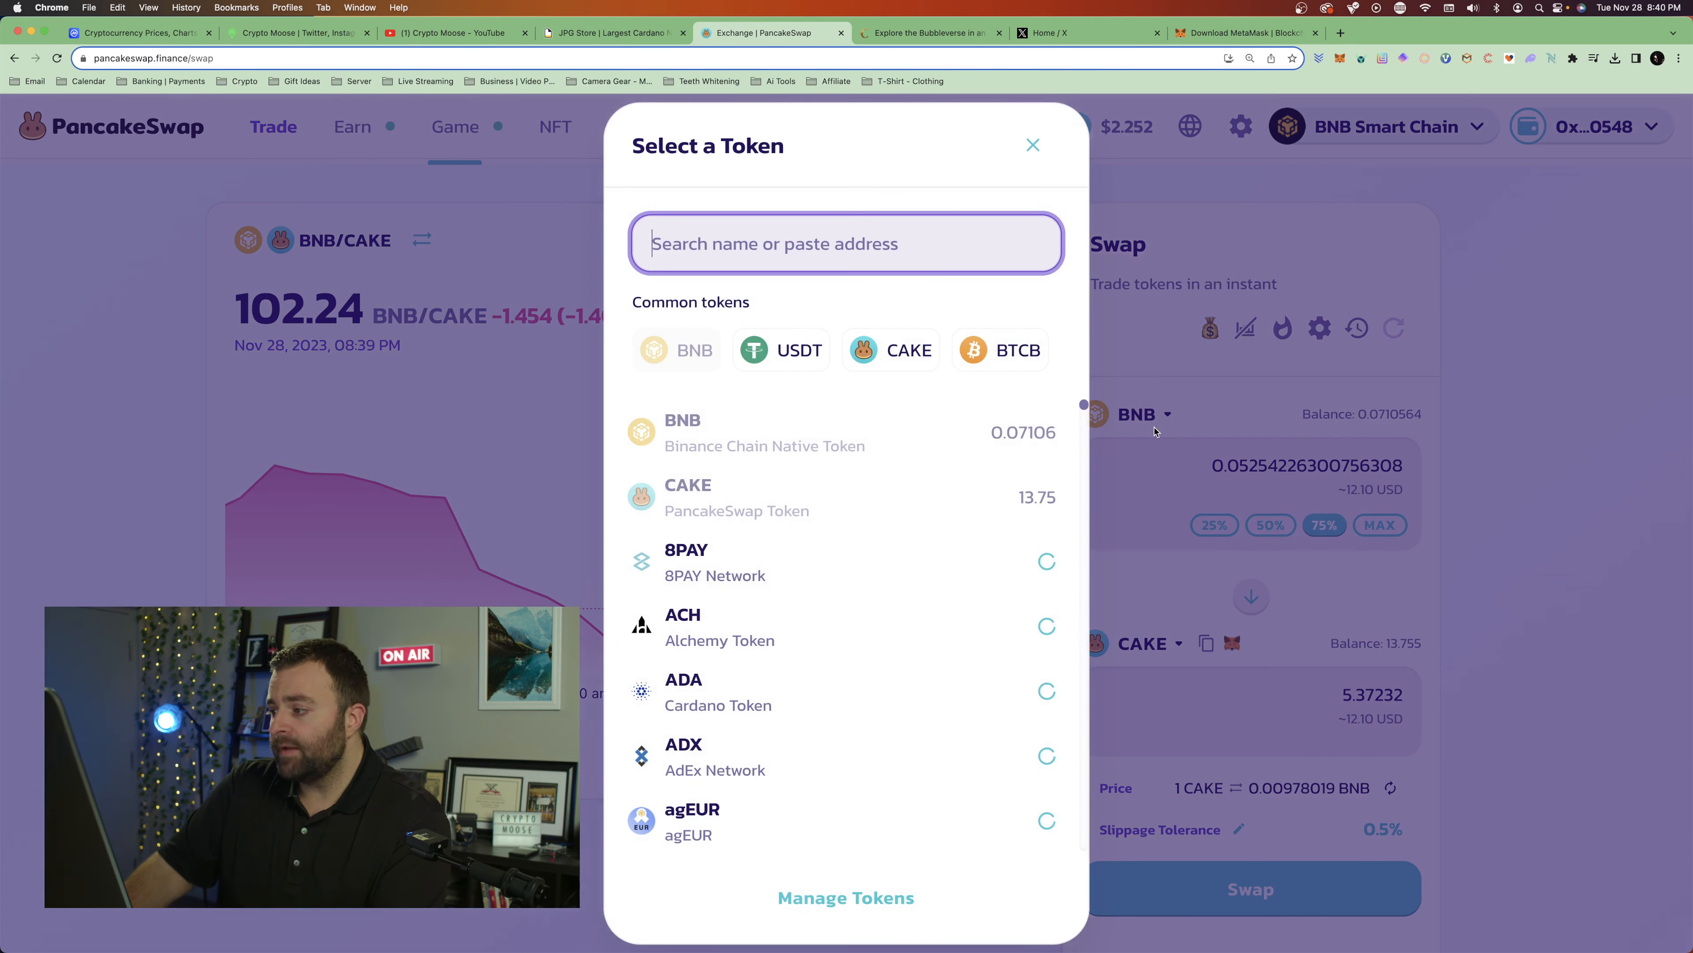
pyautogui.click(860, 355)
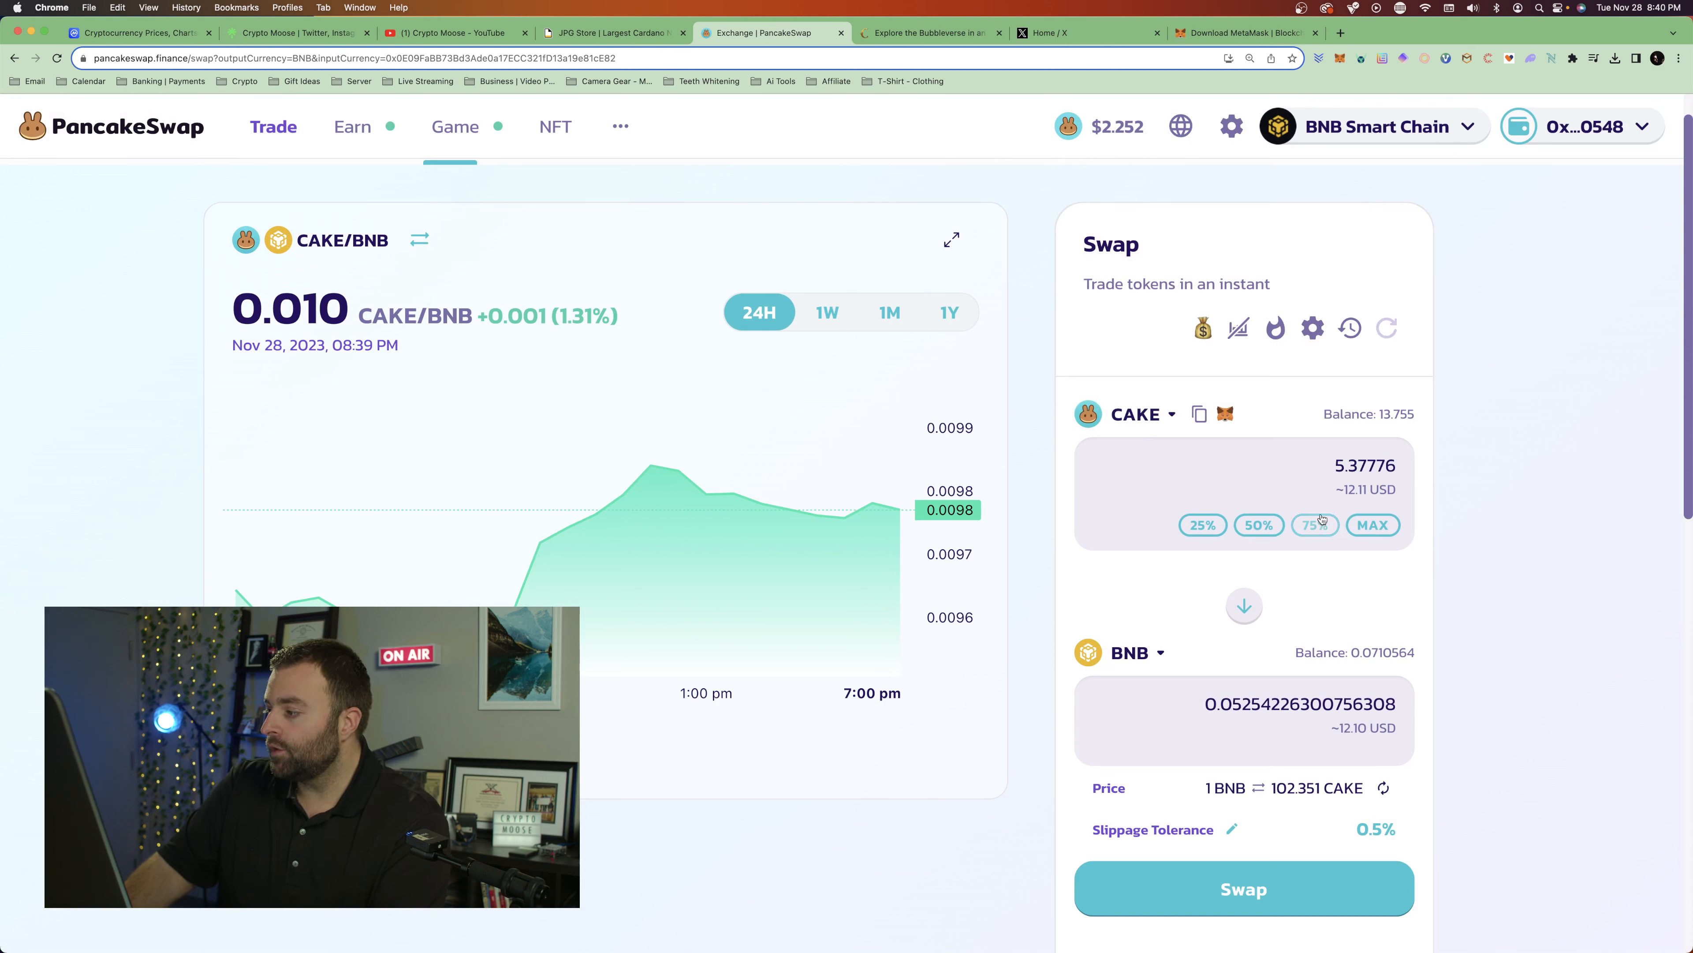
pyautogui.click(1373, 525)
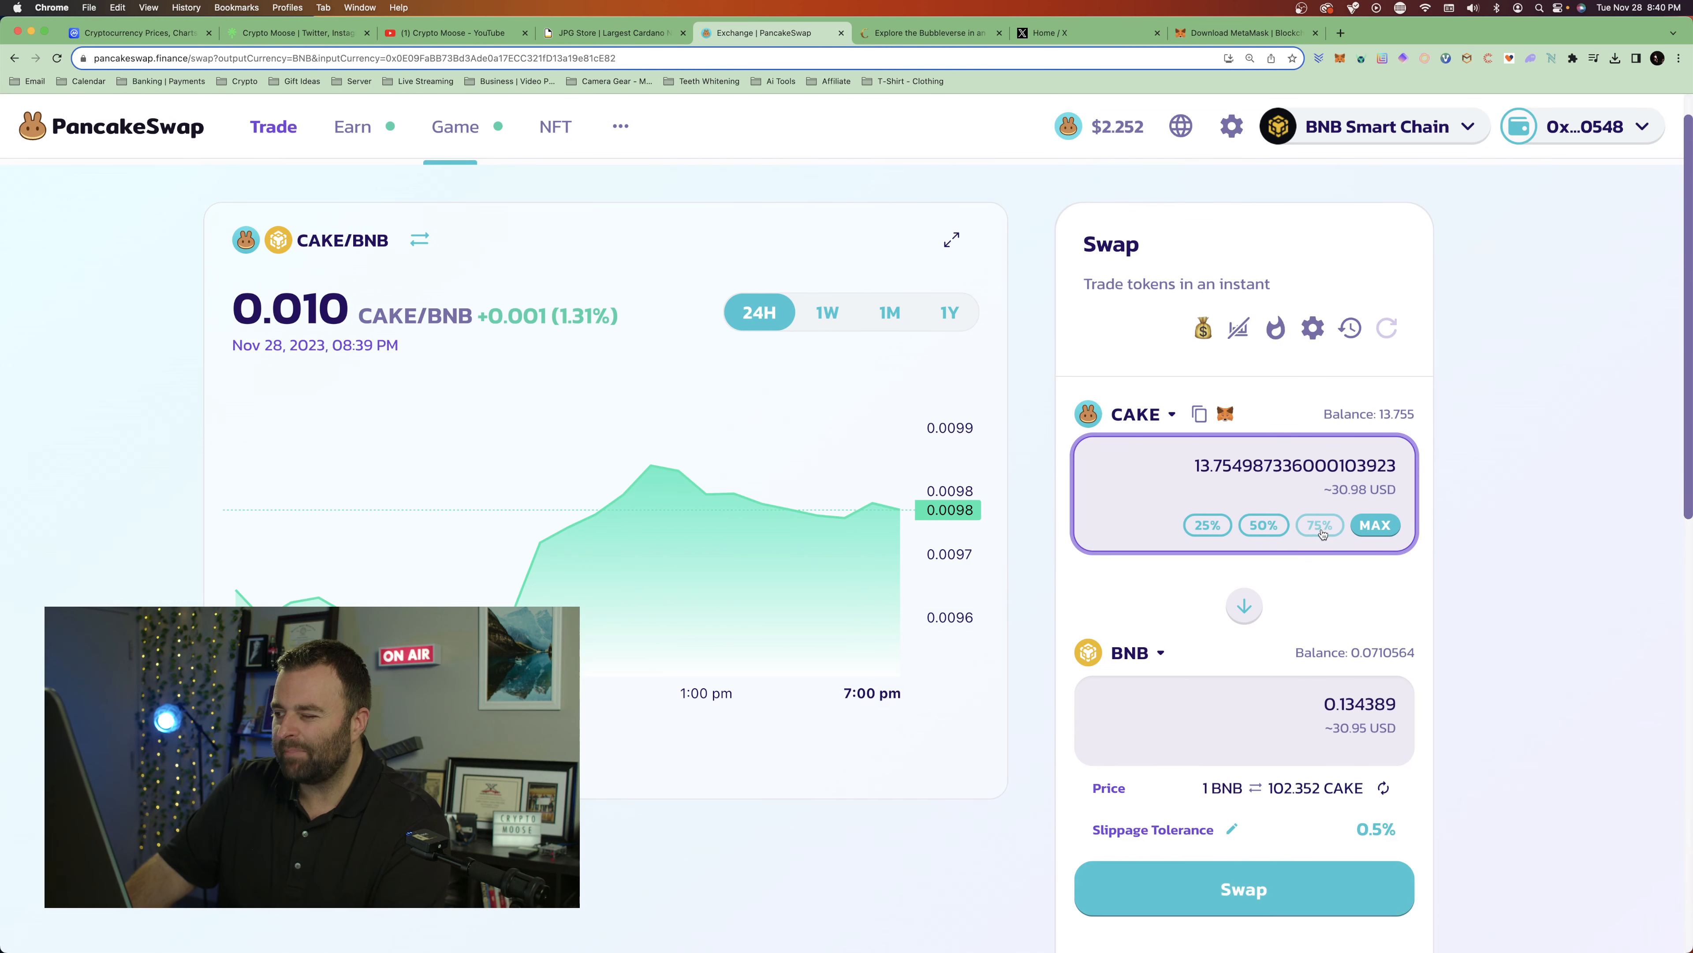
pyautogui.click(1148, 413)
pyautogui.click(708, 366)
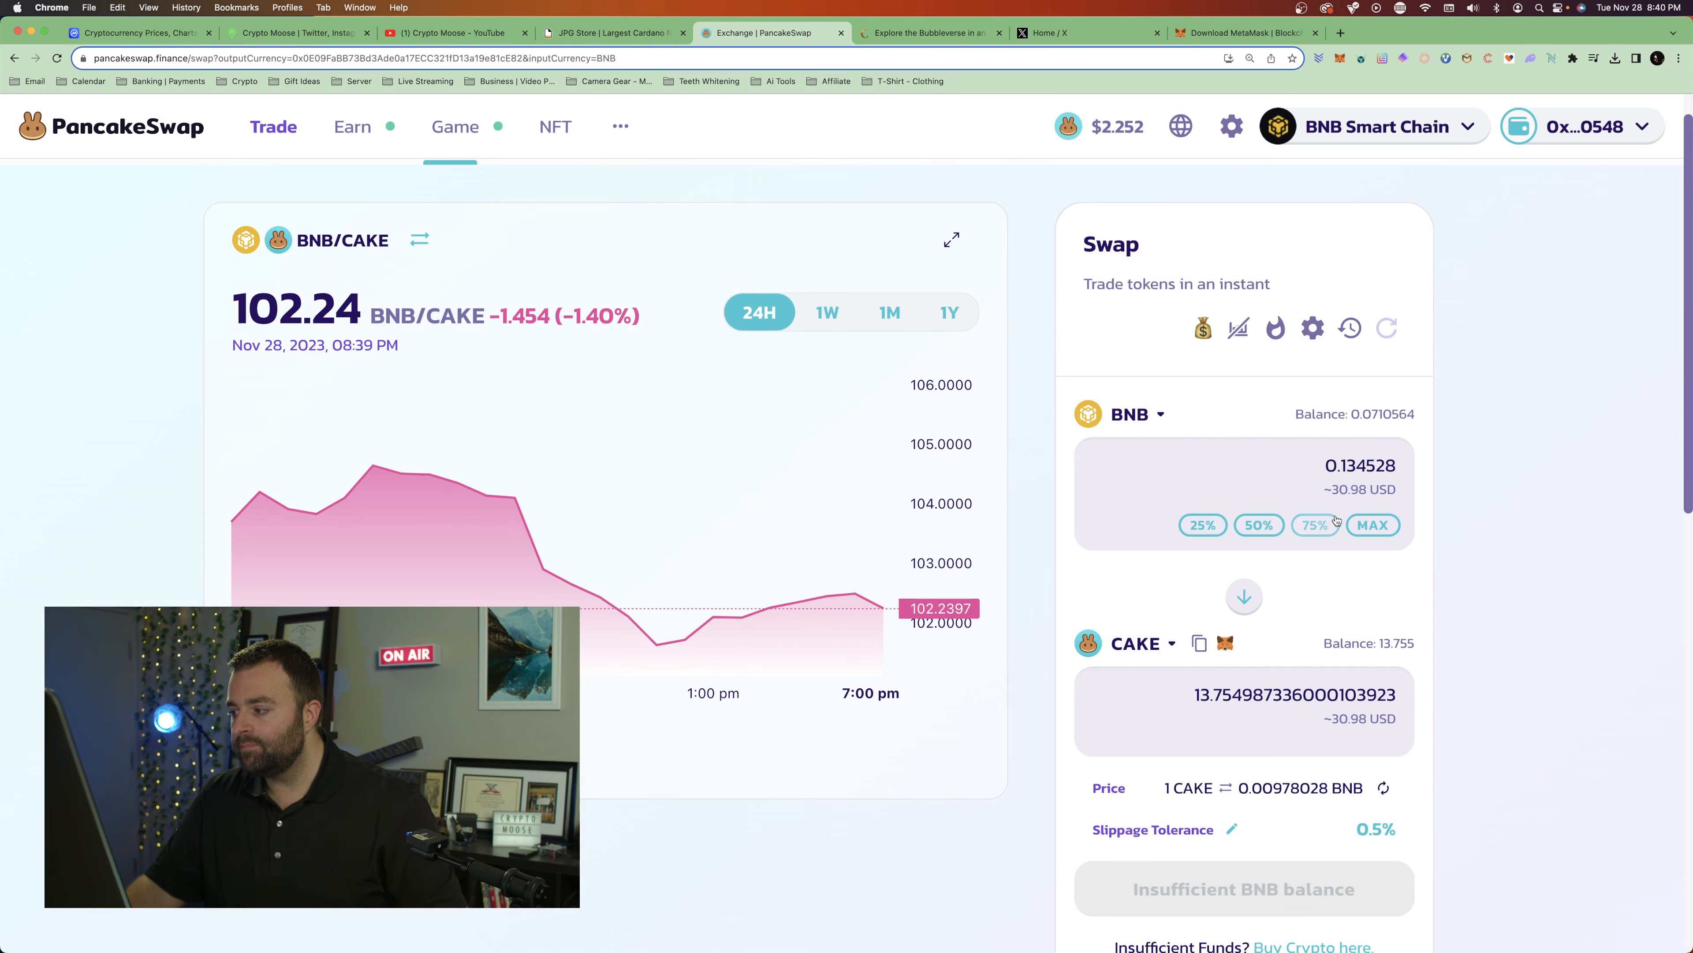
# Step: Choose Cornucopias COPI as the token to receive in the swap and add it to the MetaMask wallet
pyautogui.click(1147, 642)
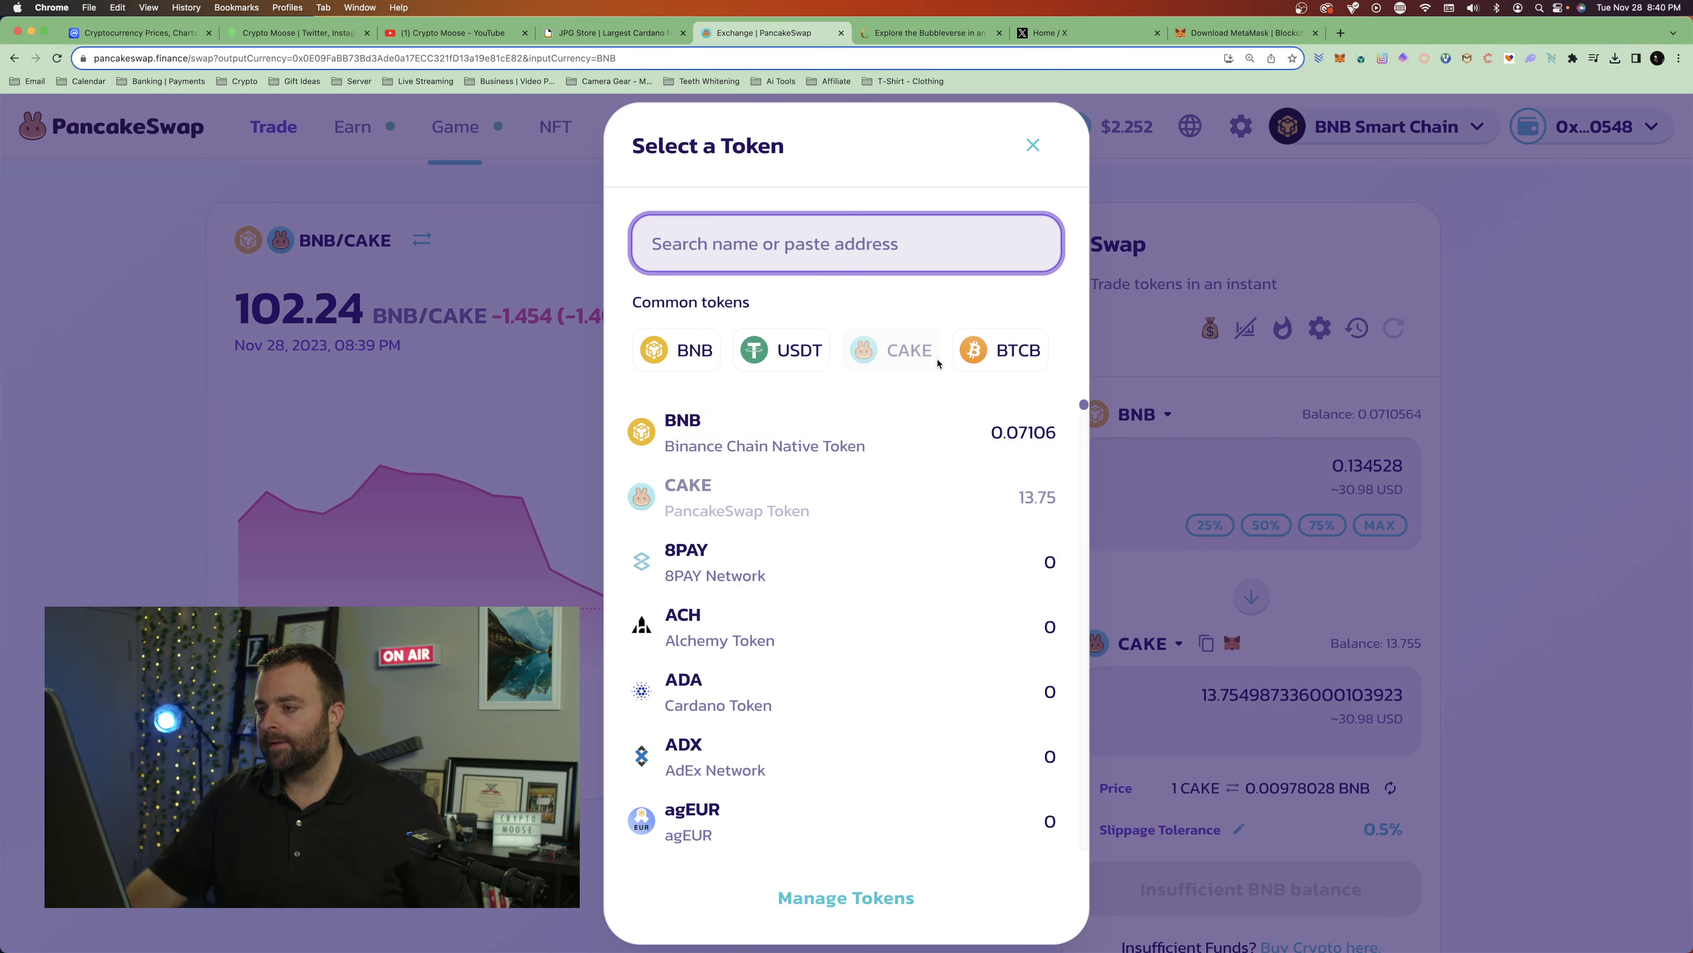
pyautogui.write('cop')
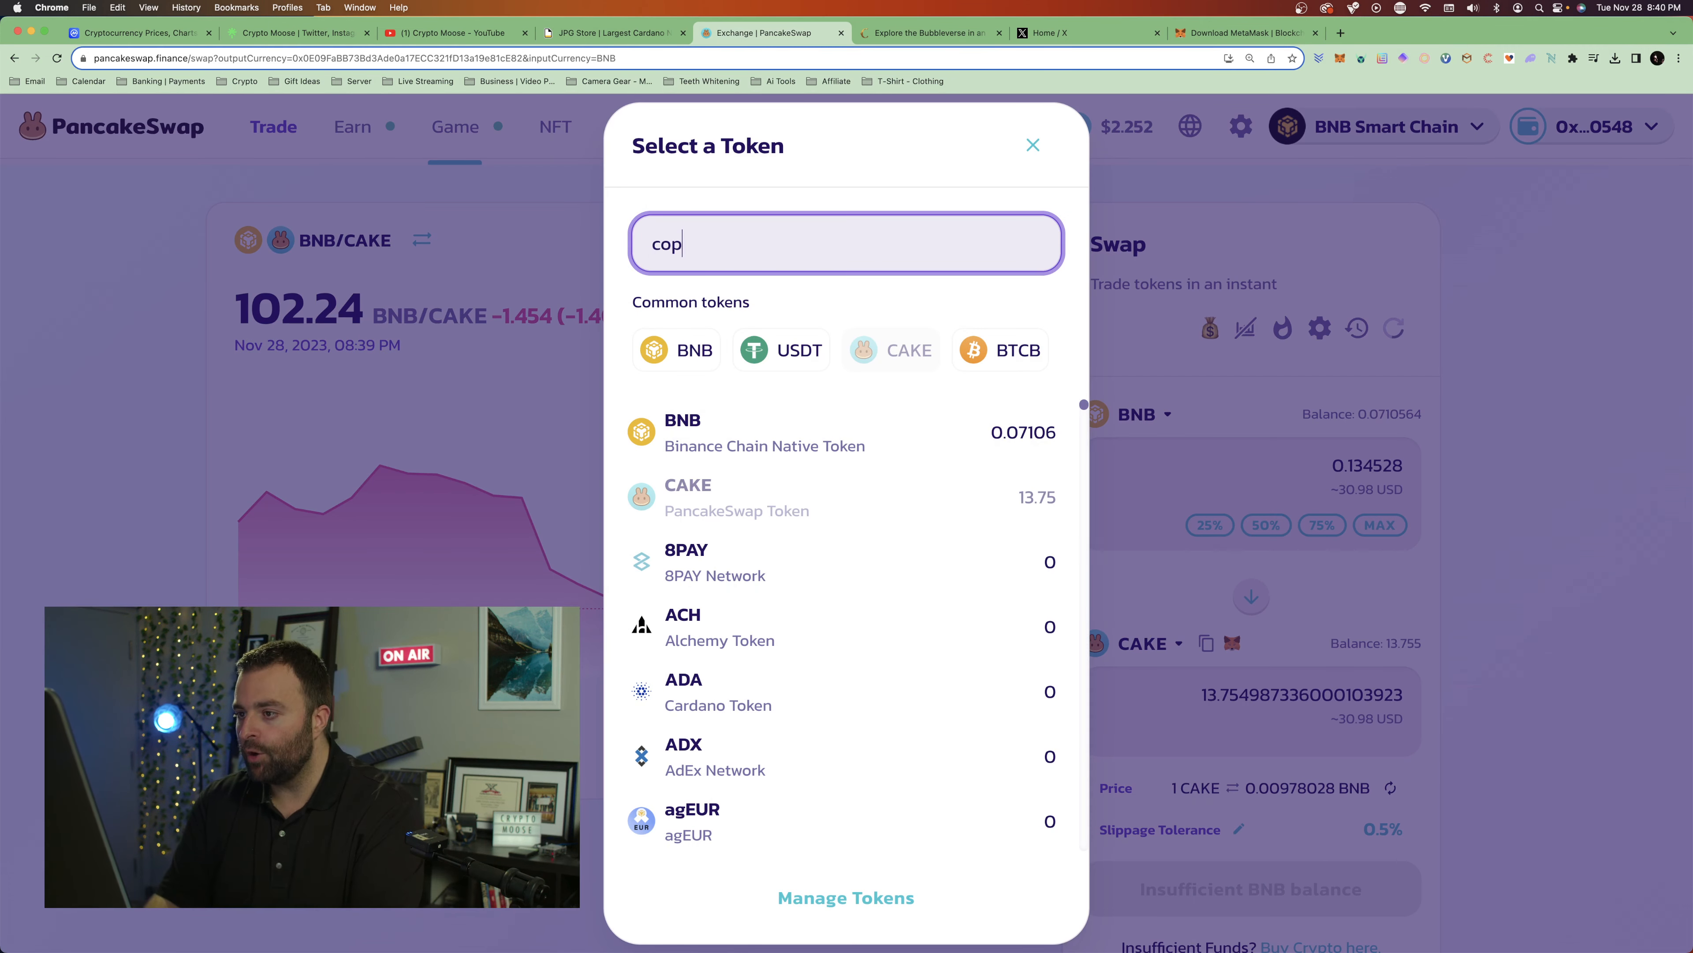
pyautogui.write('i')
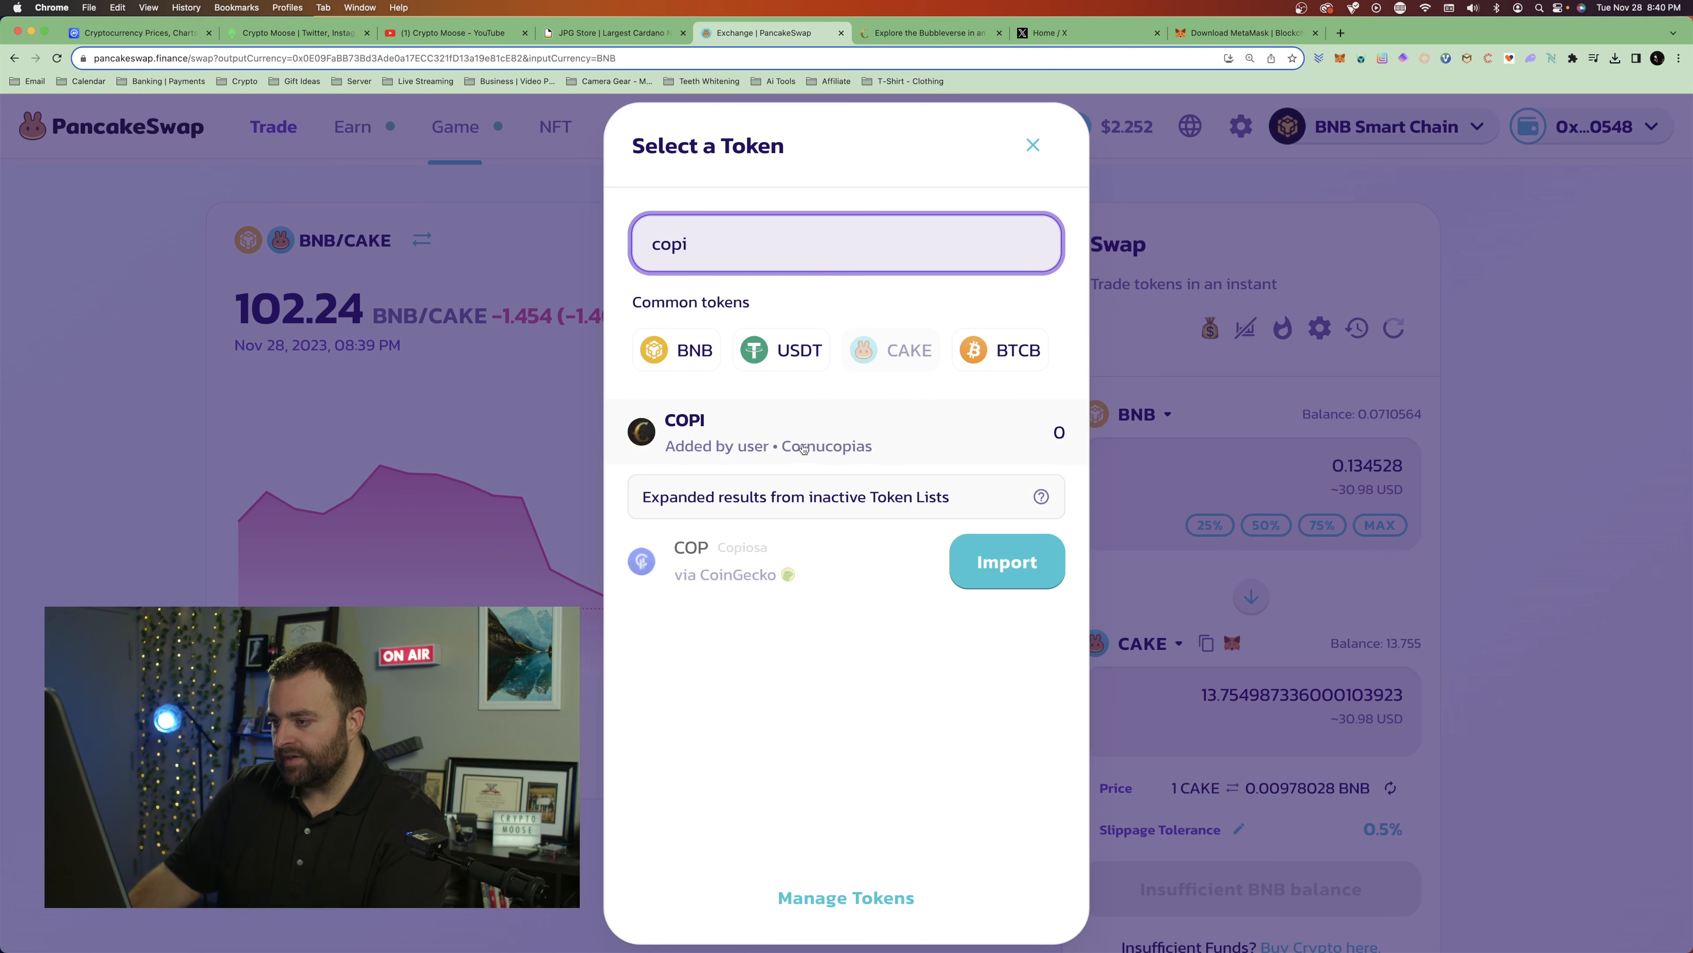
pyautogui.click(744, 437)
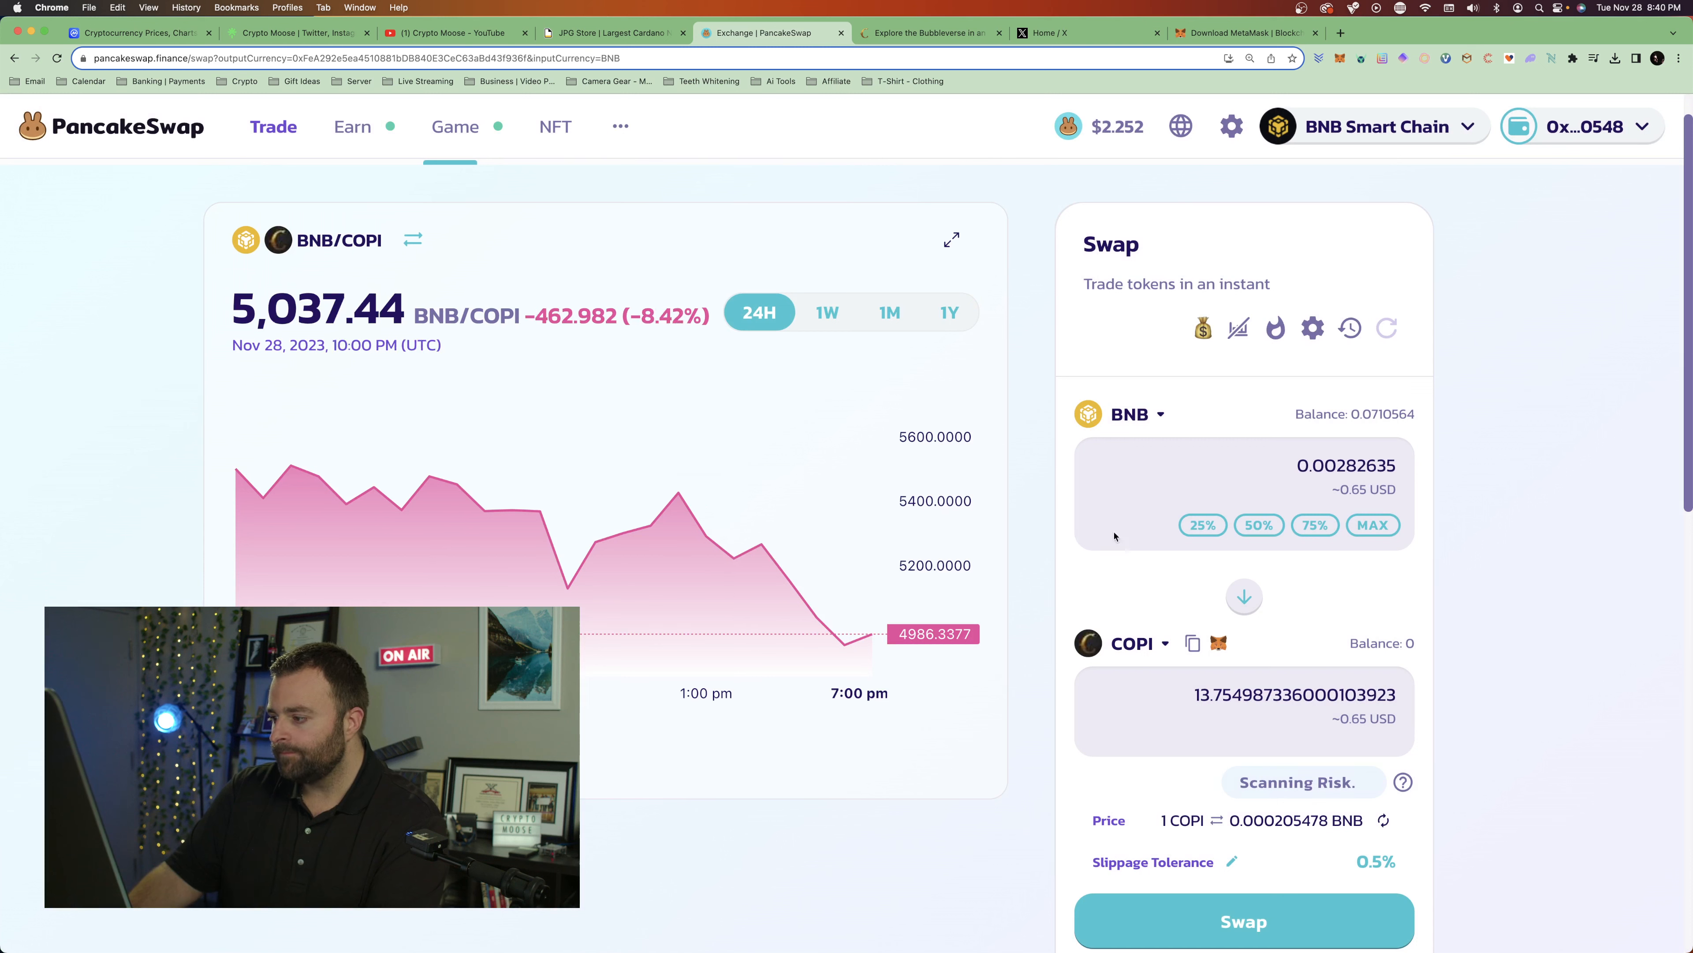
pyautogui.click(1221, 643)
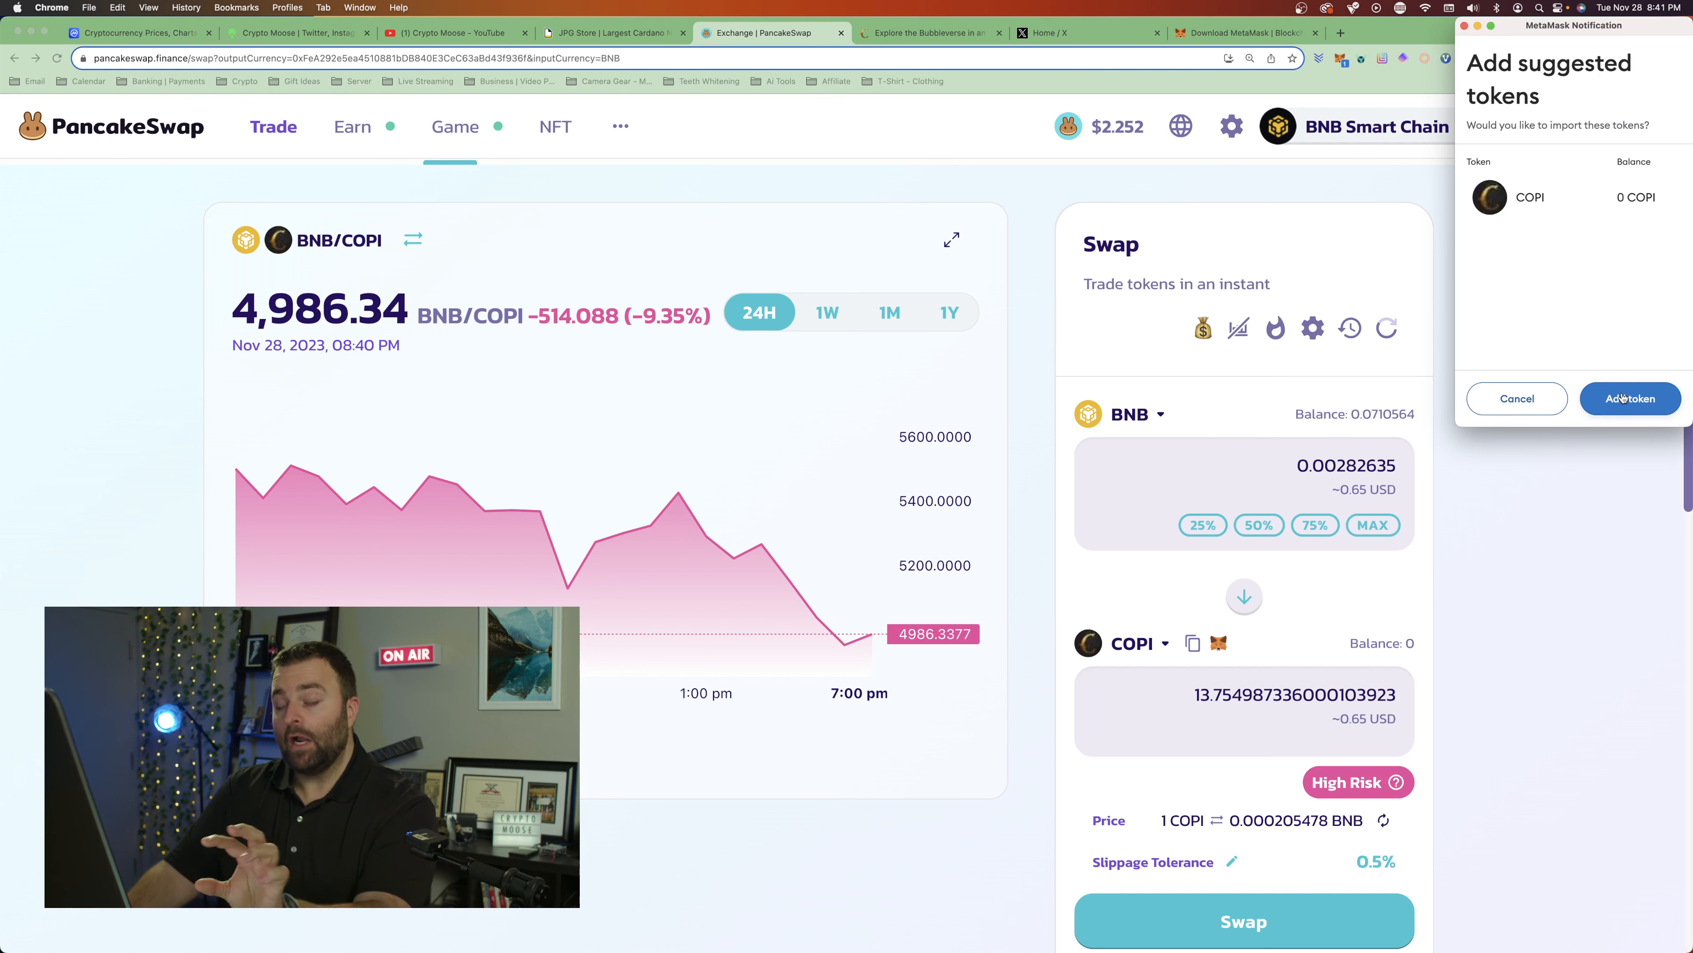
pyautogui.click(1627, 398)
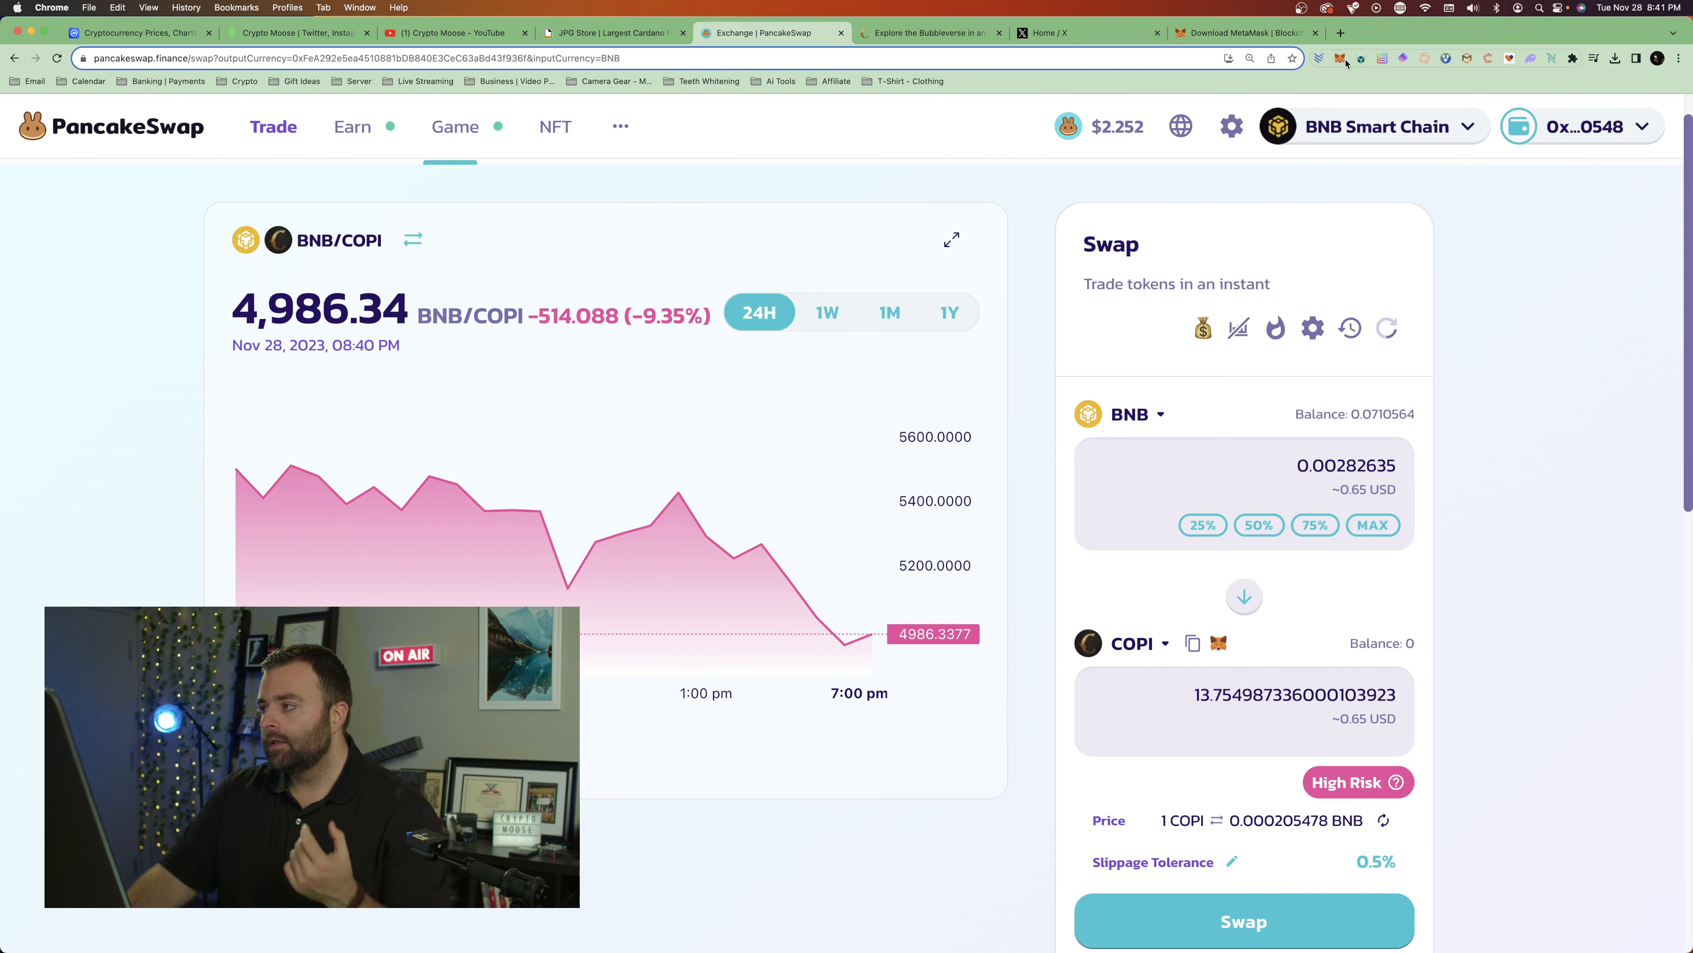
# Step: Open COPI in the MetaMask wallet and view its token details, including the contract address
pyautogui.moveTo(1373, 127)
pyautogui.scroll(-2, 1236, 363)
pyautogui.click(1249, 406)
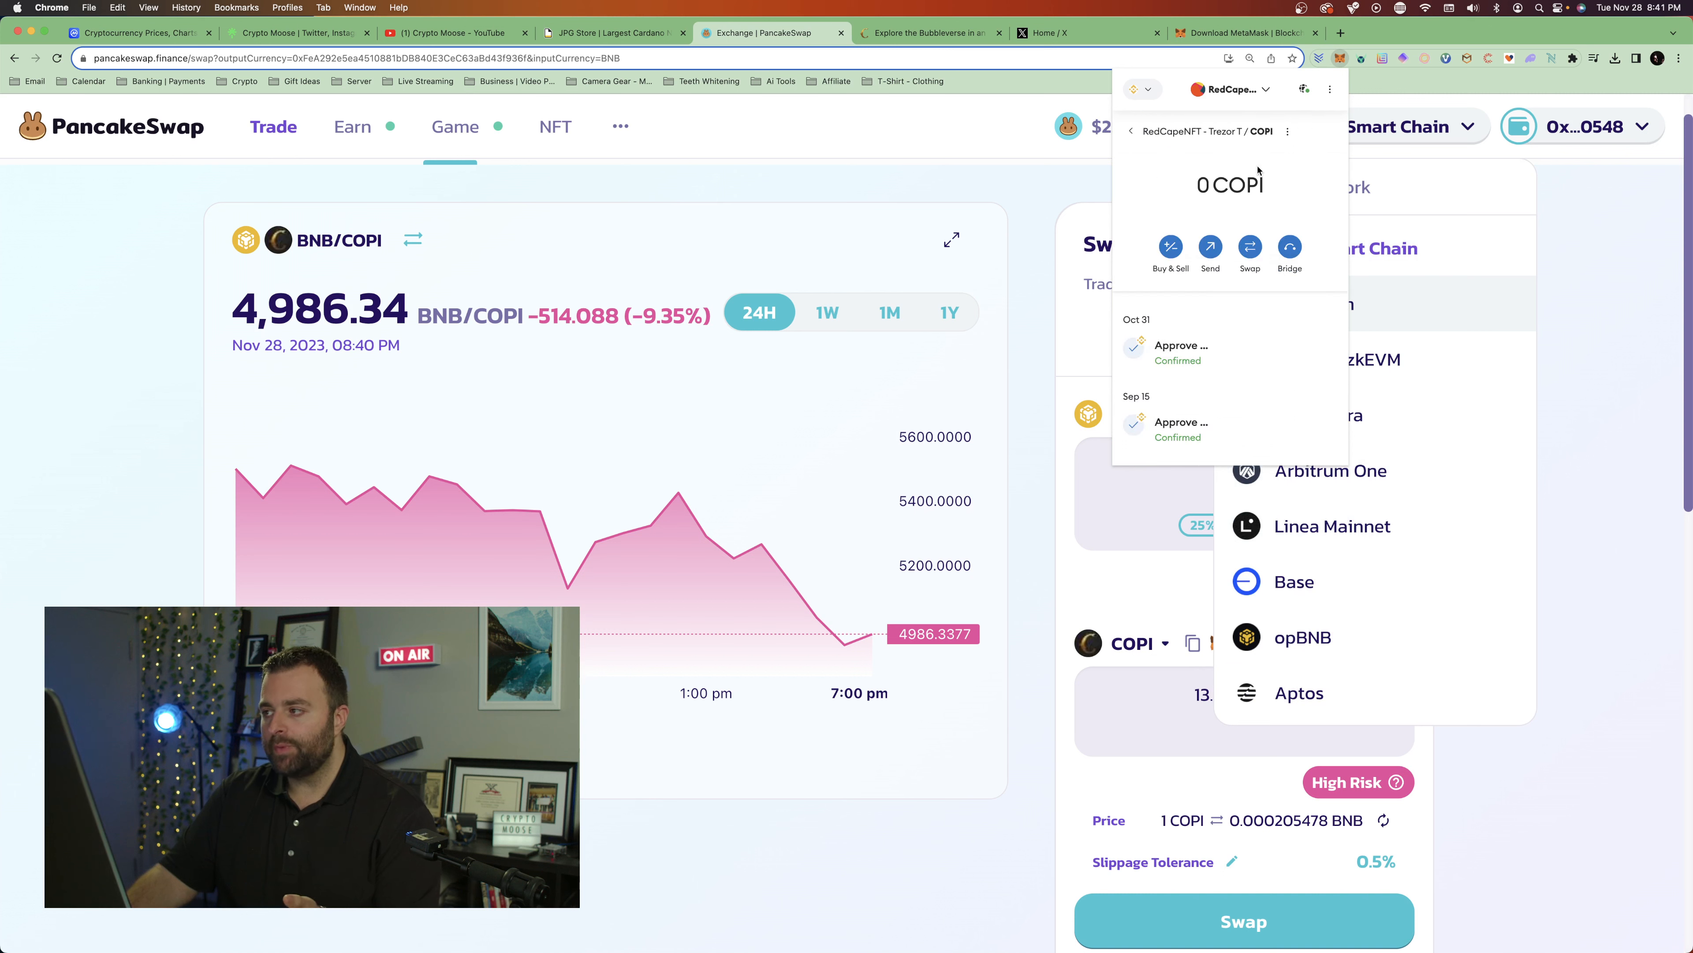
pyautogui.click(1286, 133)
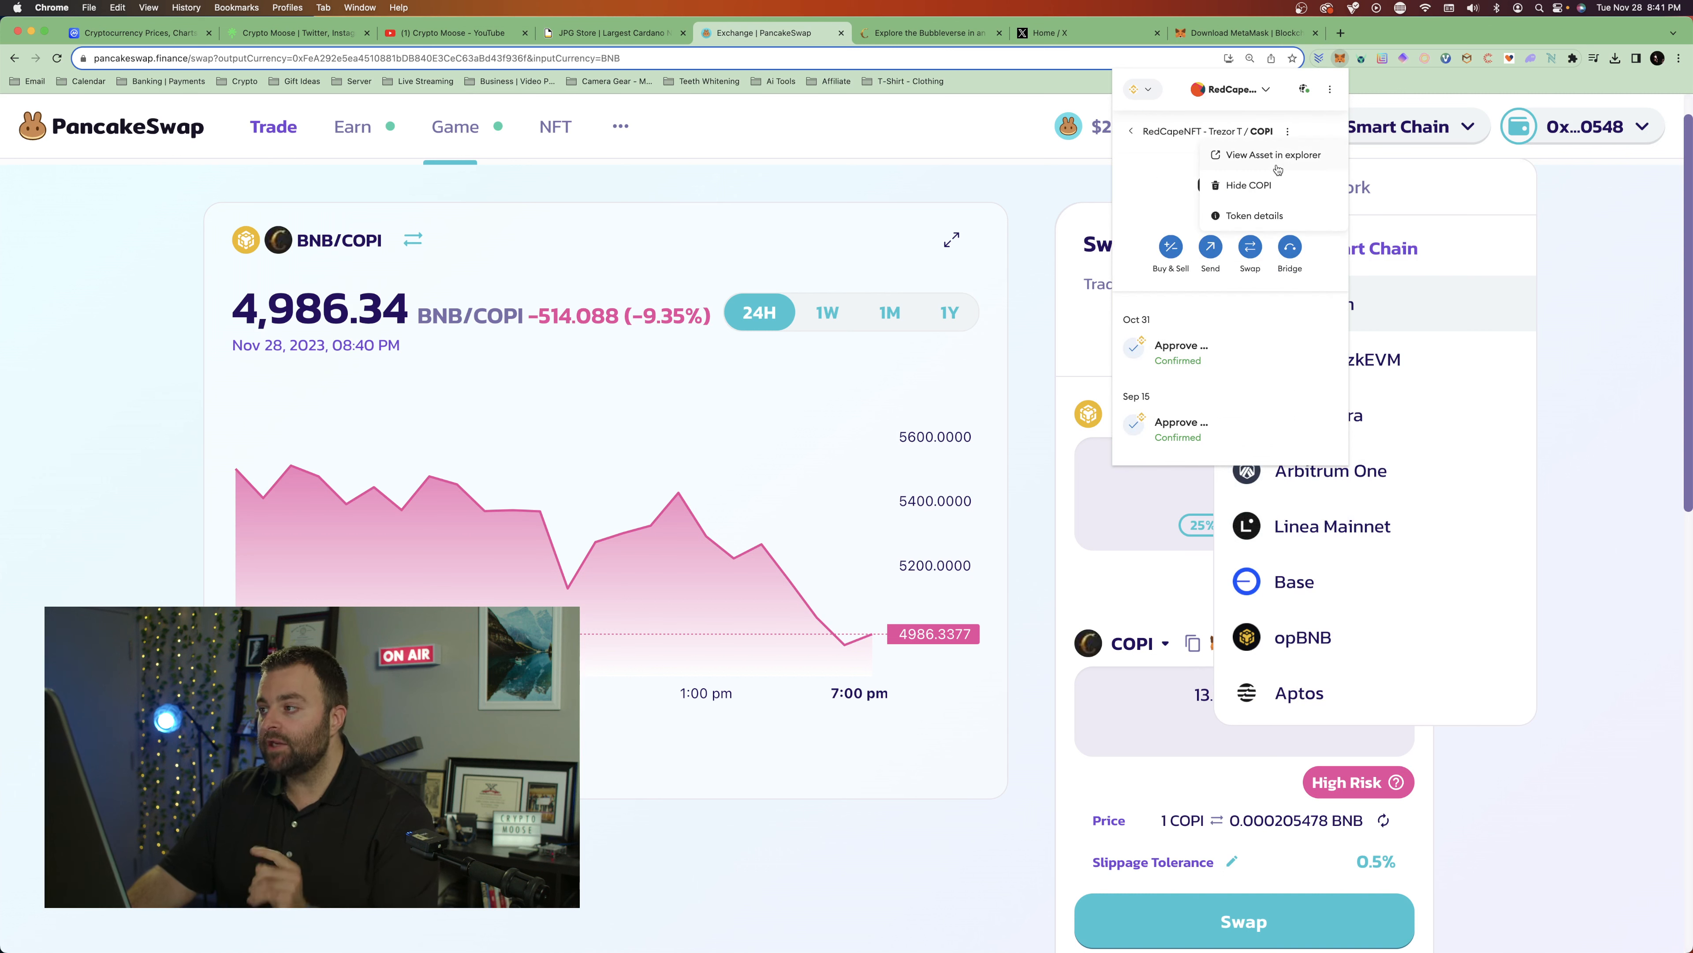
pyautogui.click(1246, 219)
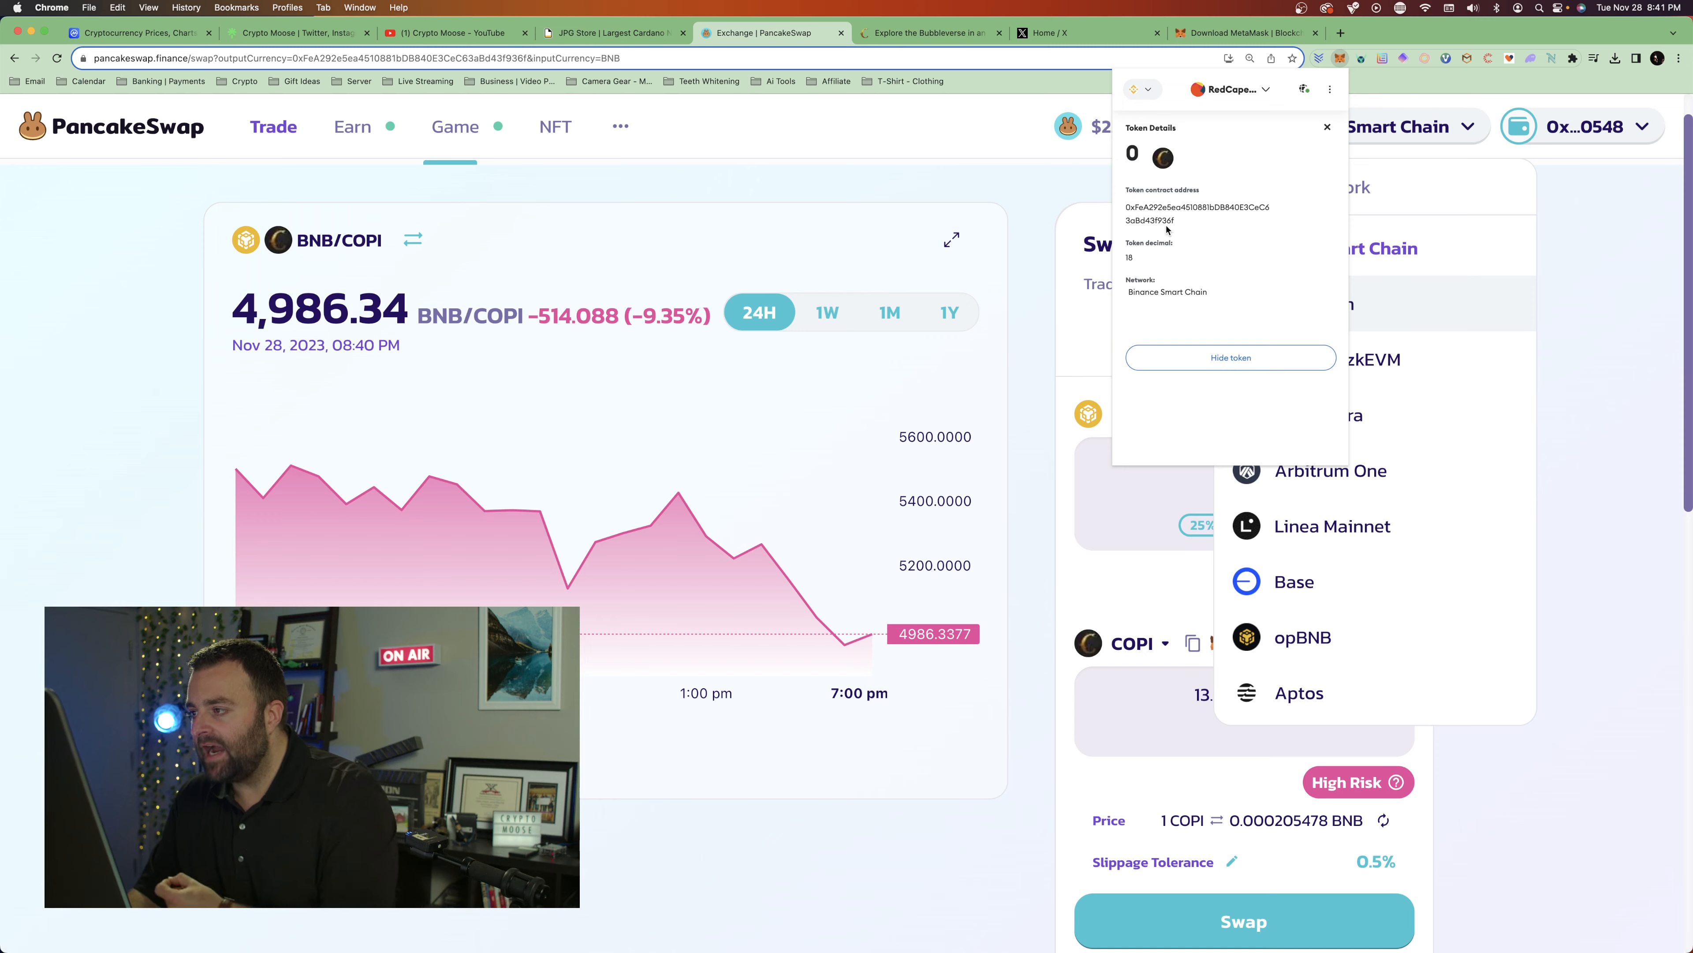
# Step: Switch to CoinMarketCap, search for copi, open the Cornucopias page and show its additional contract addresses
pyautogui.moveTo(381, 107)
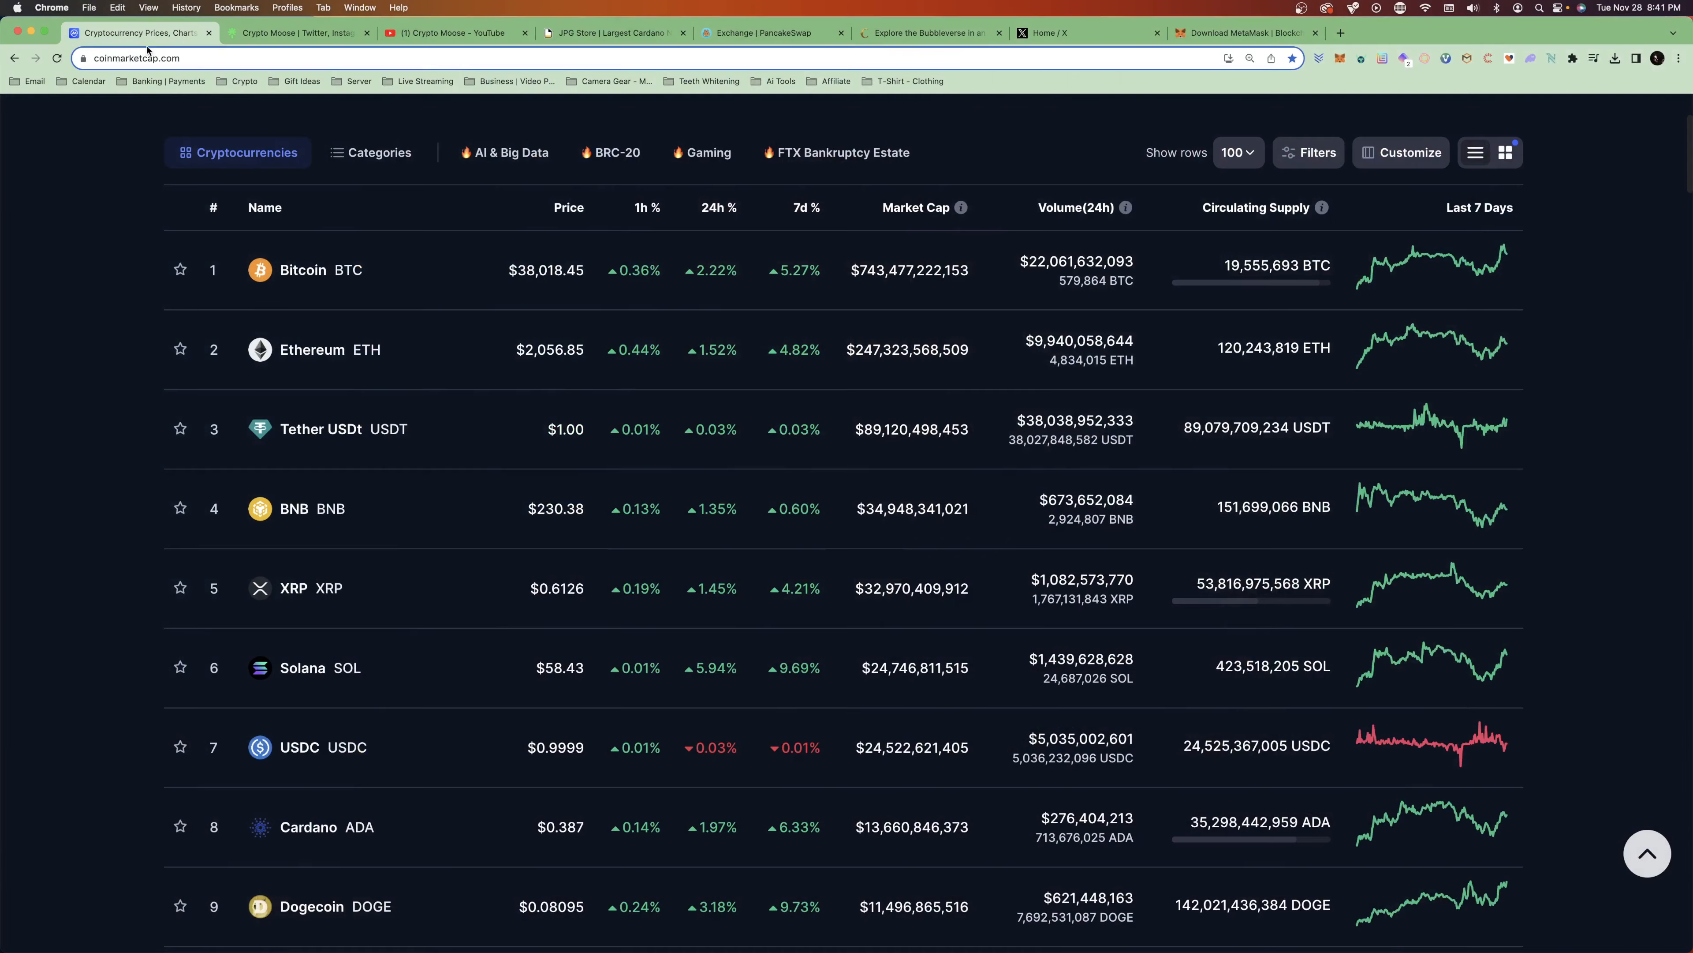
pyautogui.scroll(5, 846, 427)
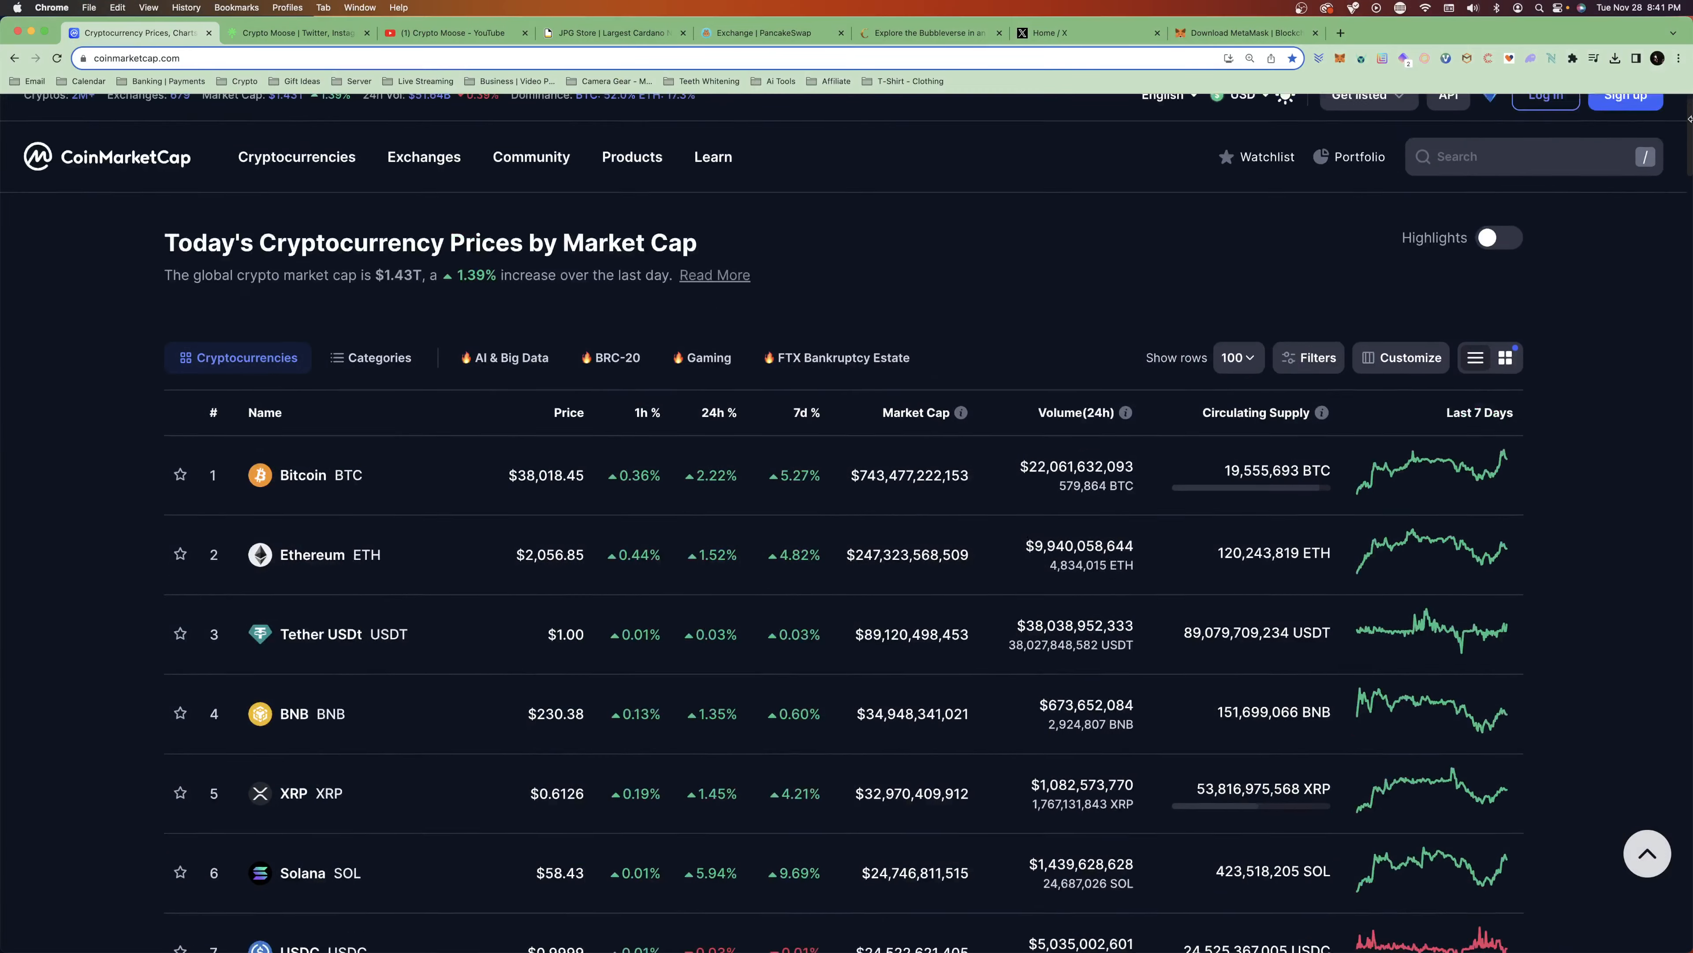
pyautogui.click(1501, 174)
pyautogui.write('orn')
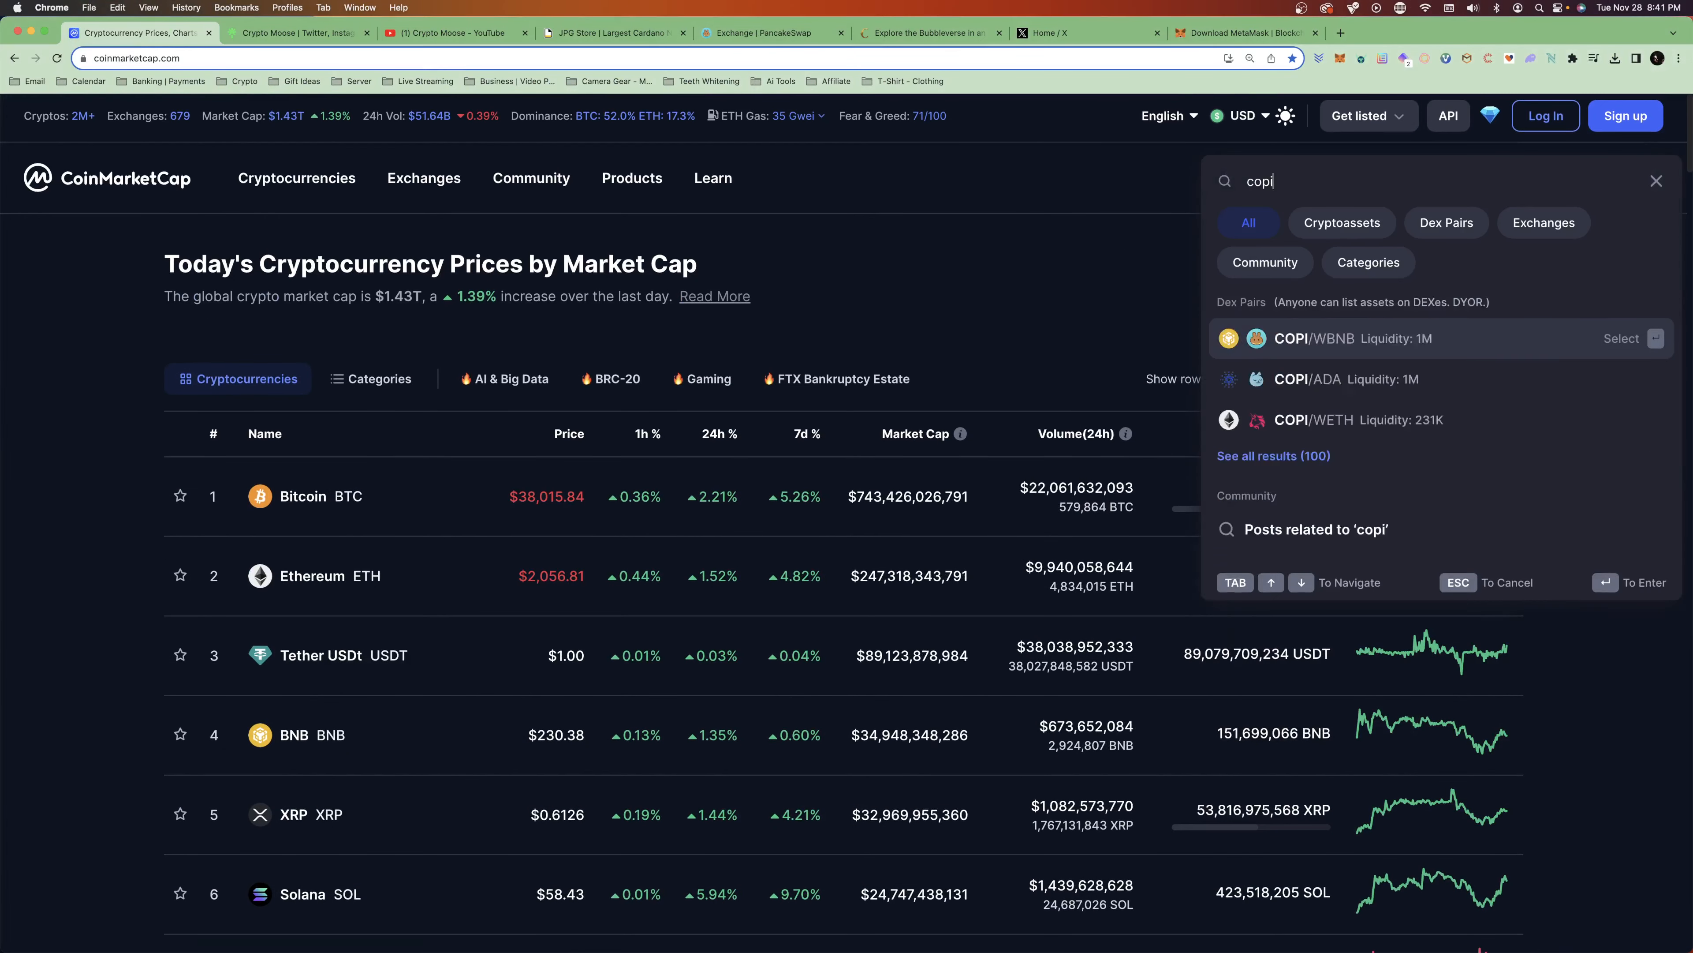
pyautogui.click(1406, 342)
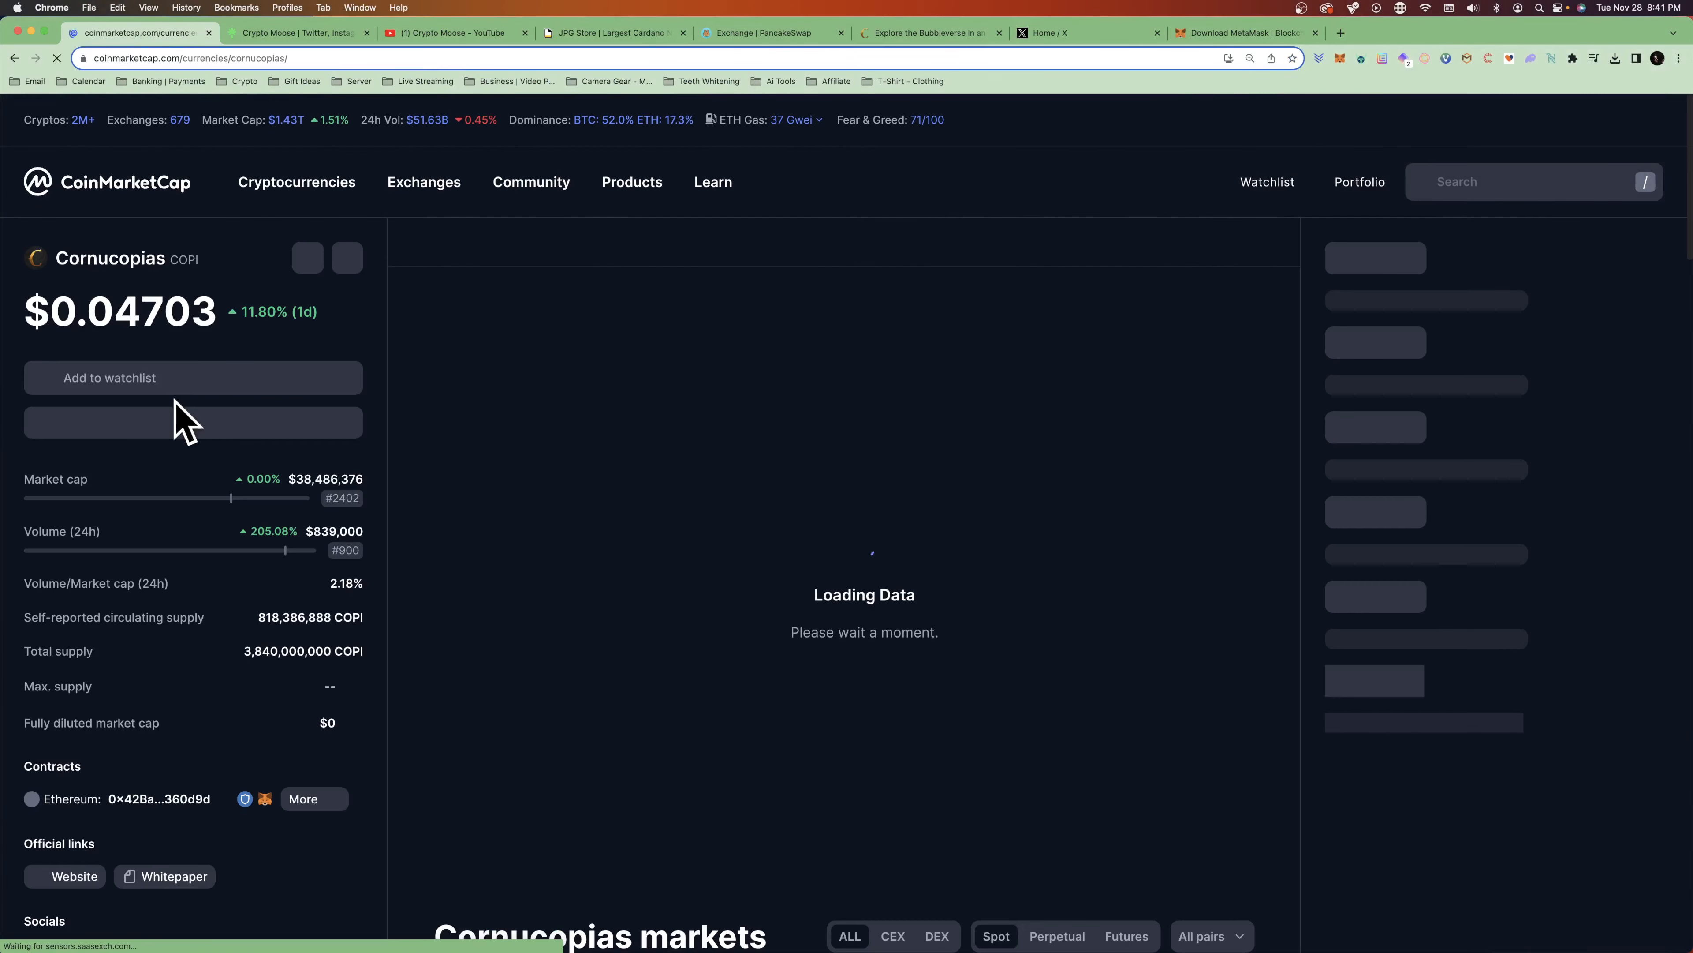
pyautogui.scroll(-1, 290, 482)
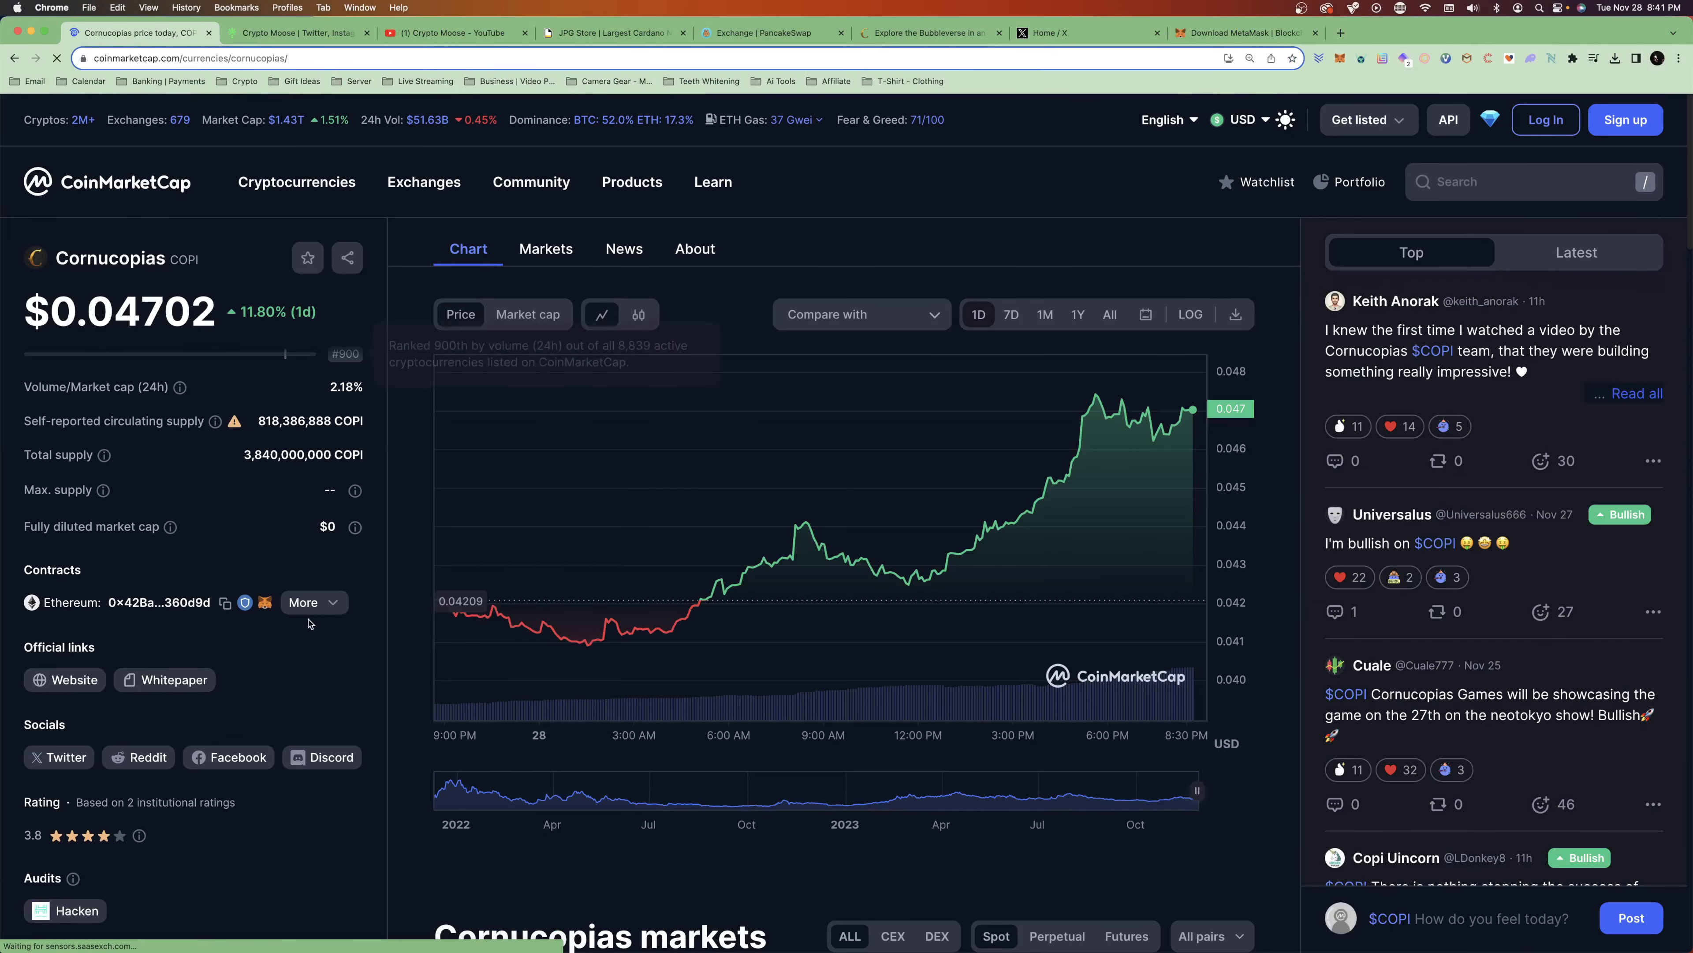
pyautogui.moveTo(306, 604)
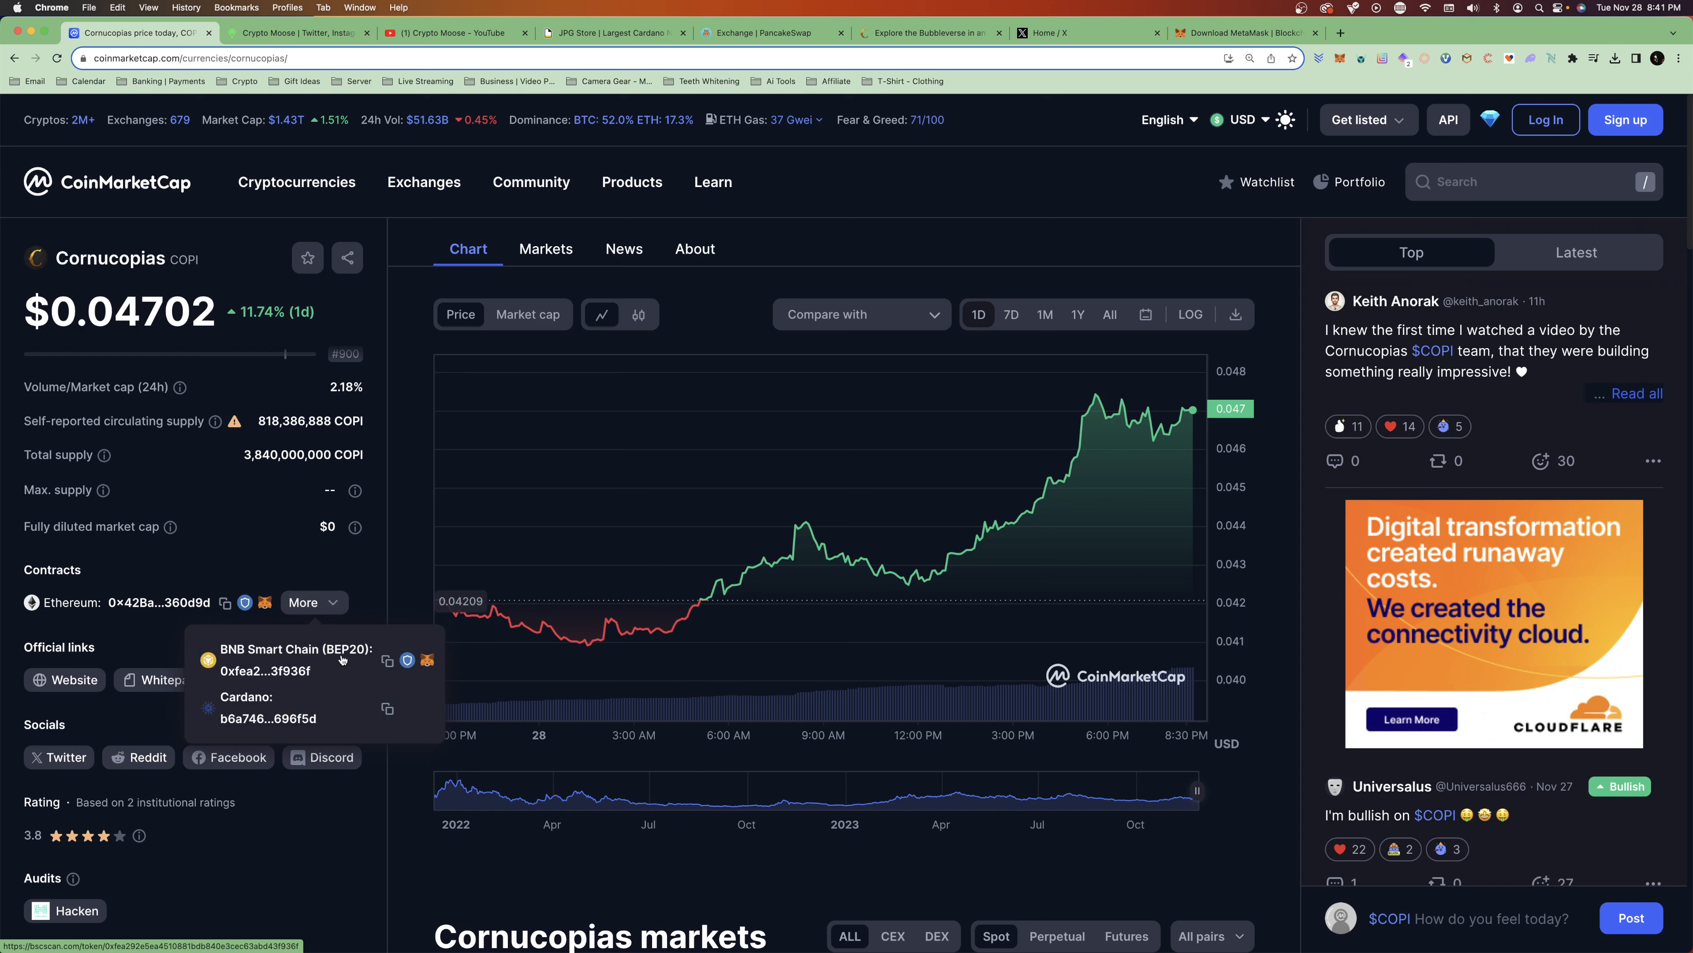
# Step: Try to add the BNB Smart Chain COPI token to a wallet from CoinMarketCap, and dismiss the wallet choice
pyautogui.click(427, 662)
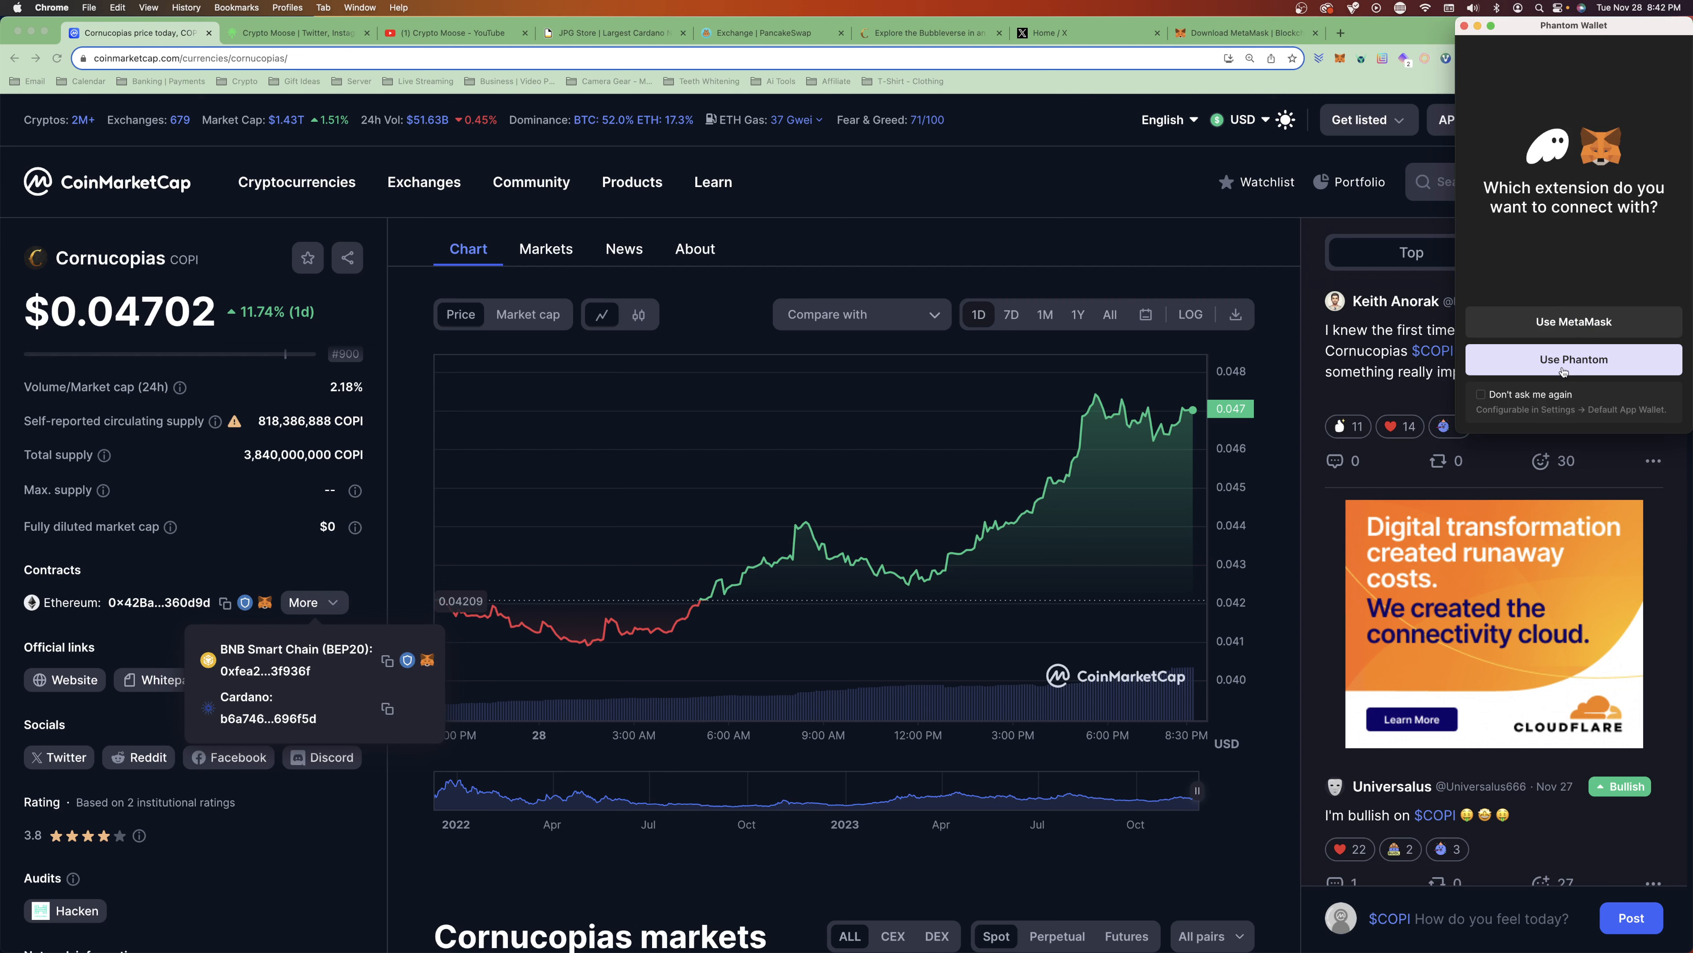
pyautogui.click(1465, 25)
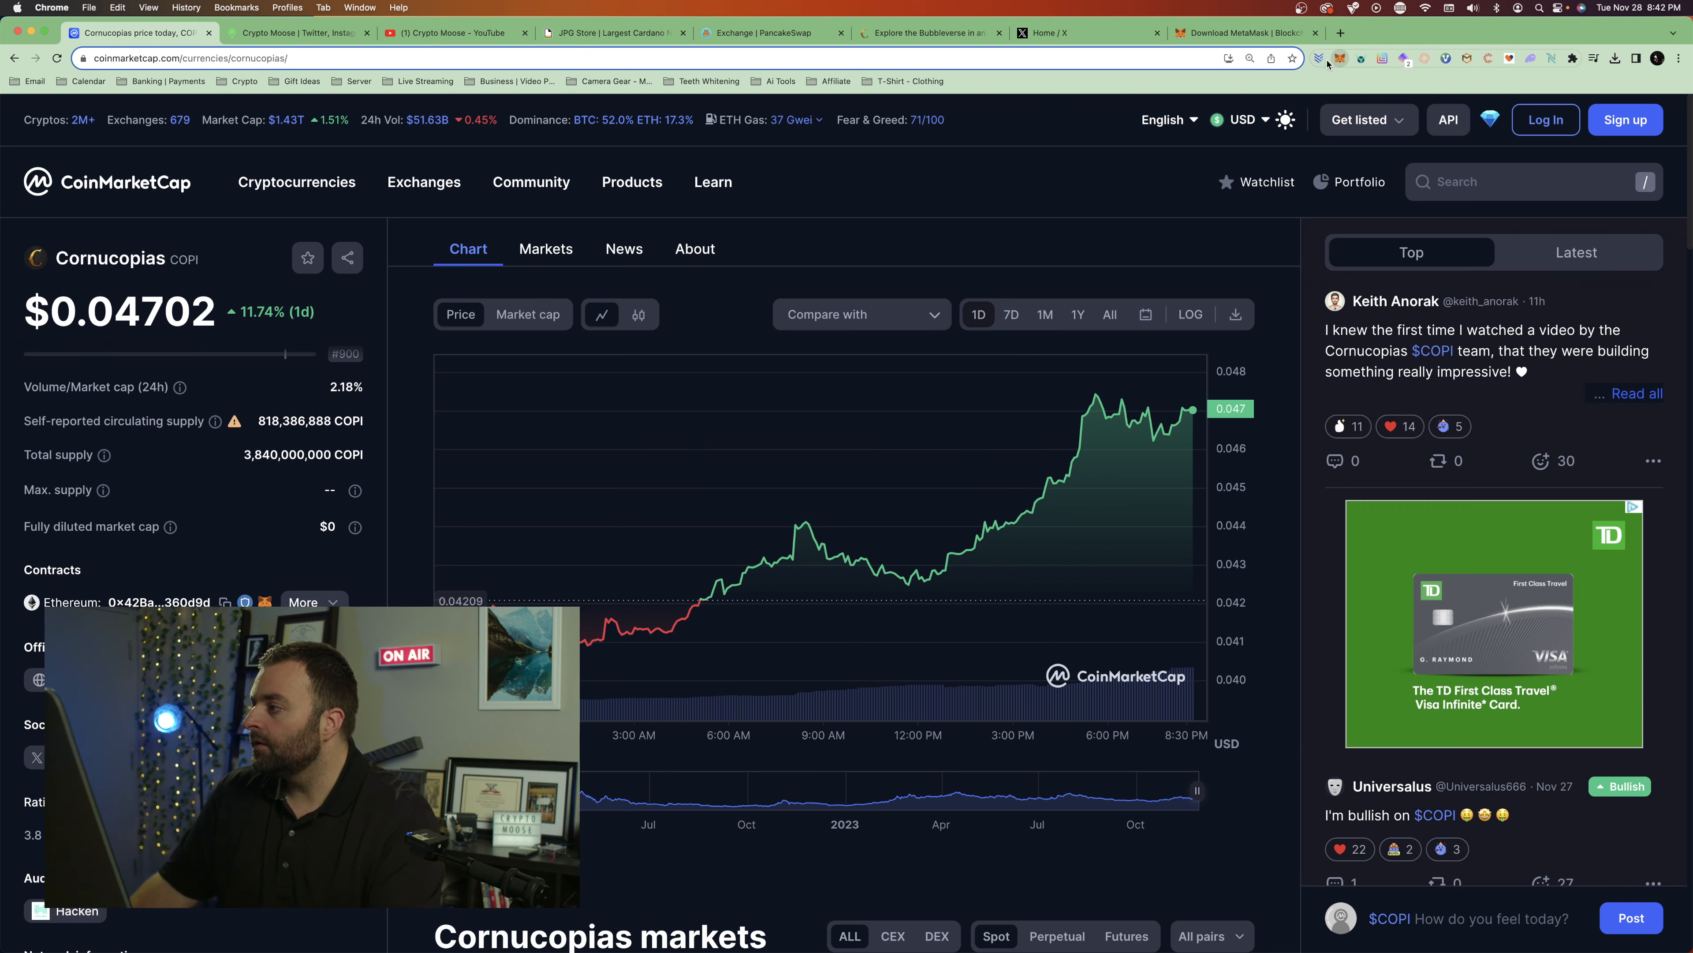
# Step: Reopen COPI's token details in MetaMask to compare its contract address with the one on CoinMarketCap
pyautogui.click(1340, 58)
pyautogui.scroll(-5, 1266, 334)
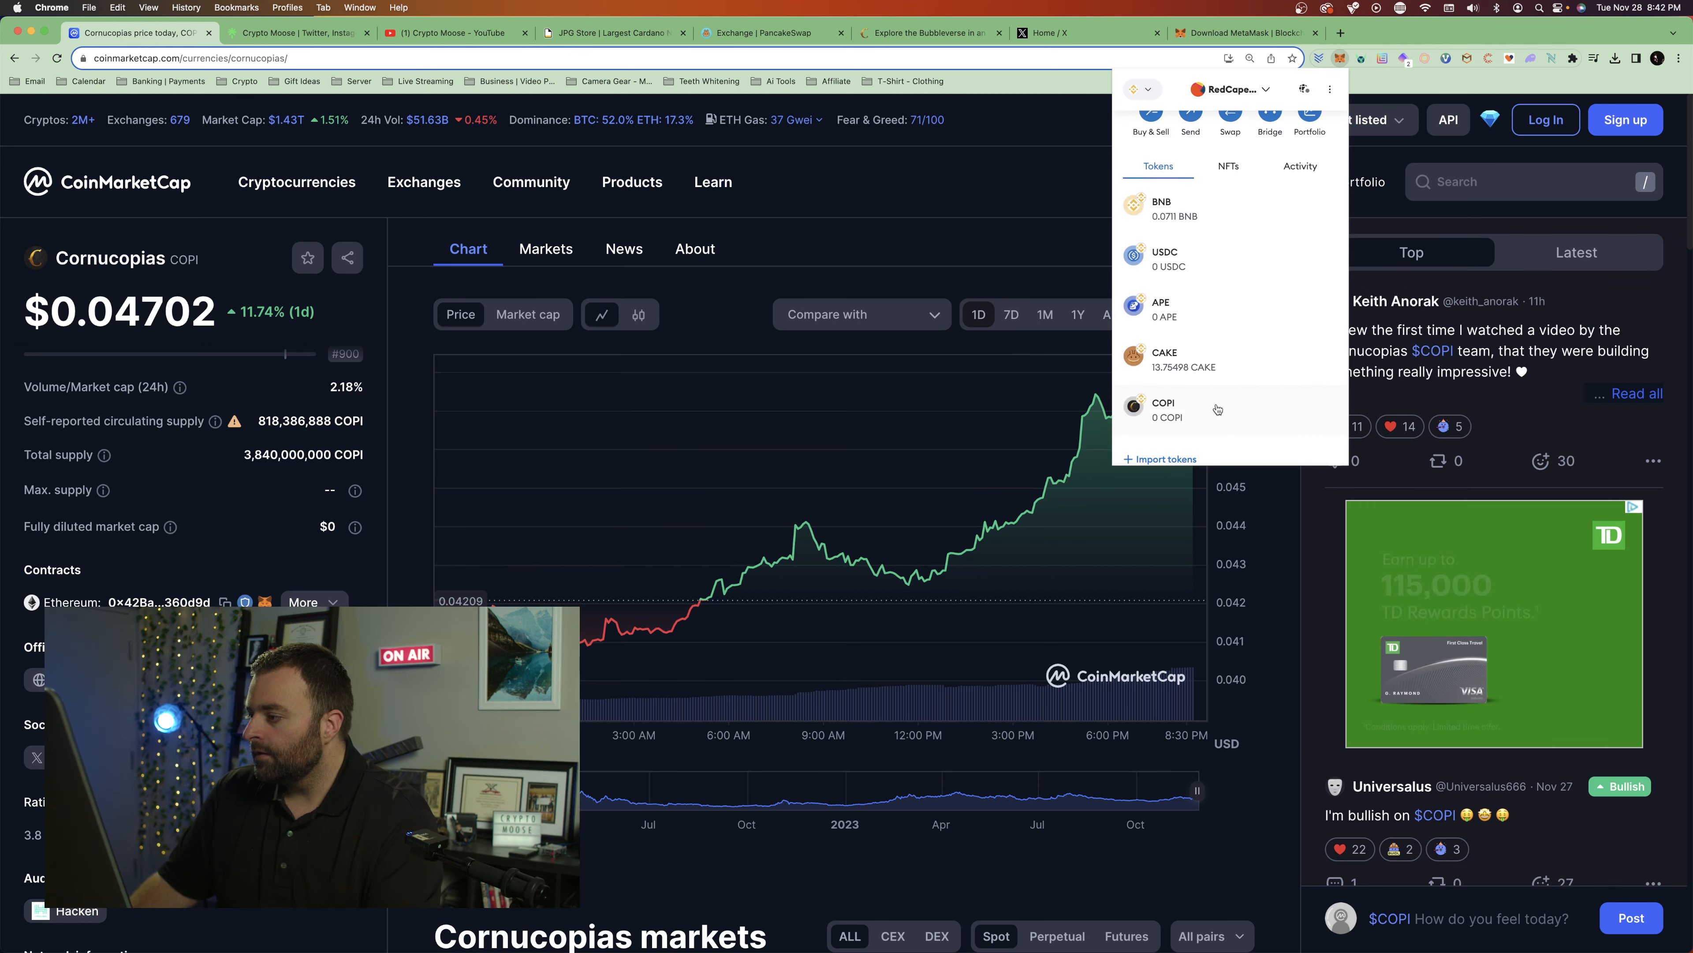
pyautogui.click(1235, 410)
pyautogui.click(1288, 131)
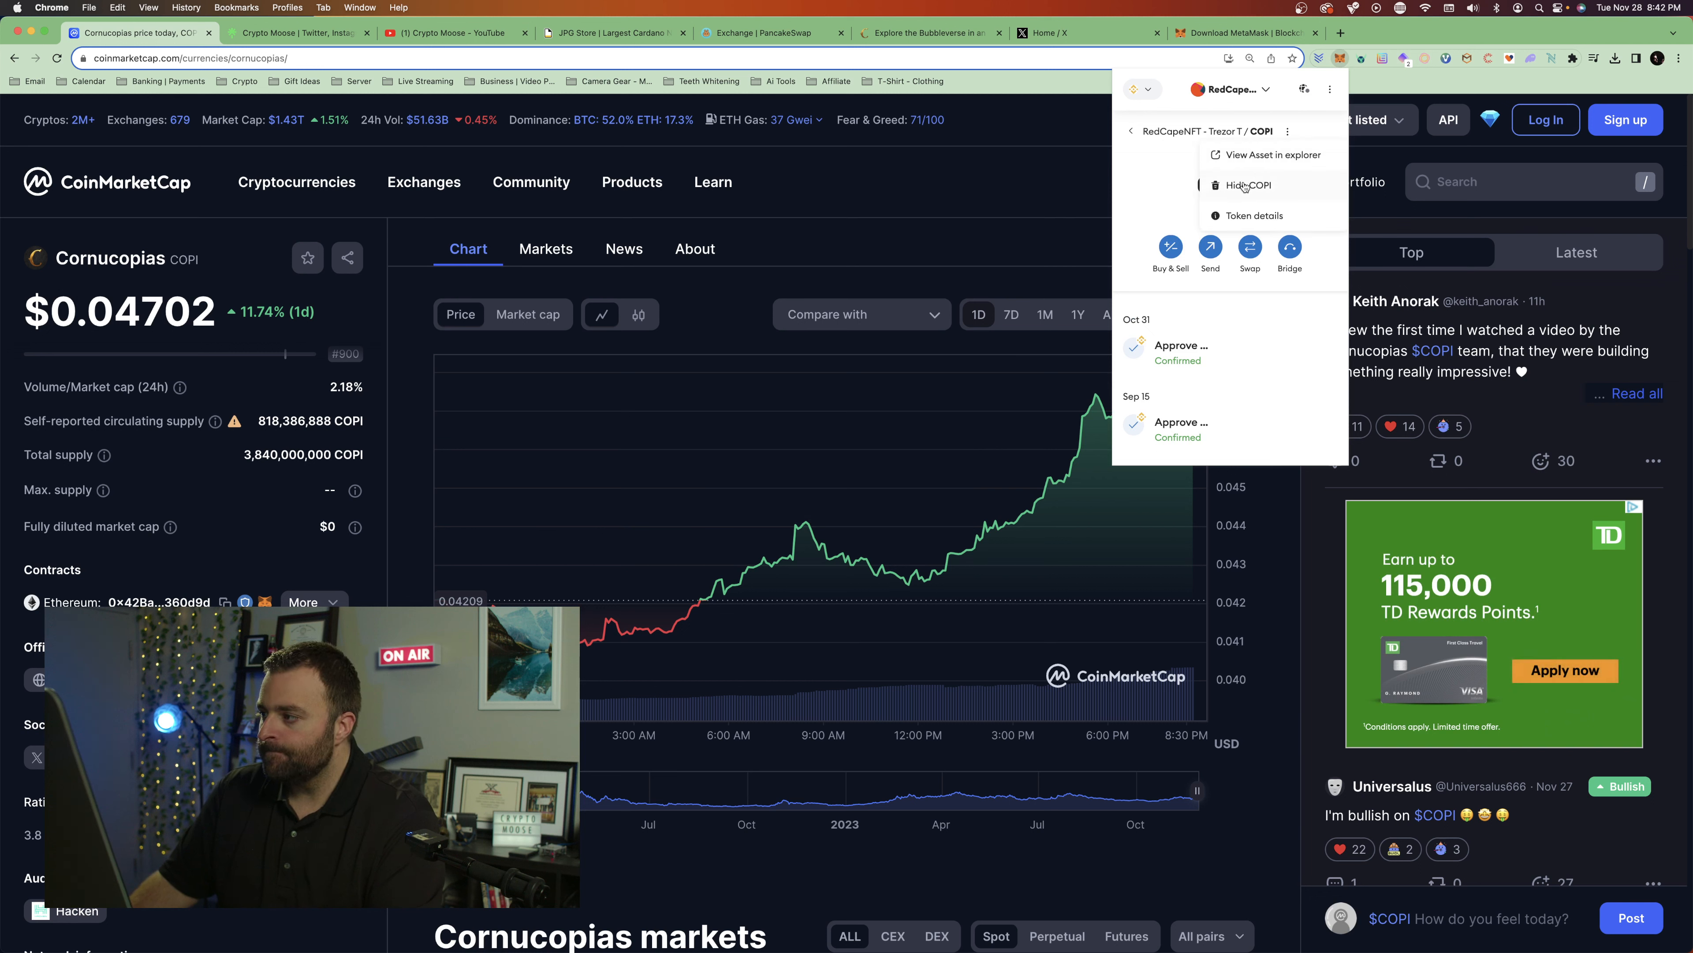
pyautogui.click(1248, 208)
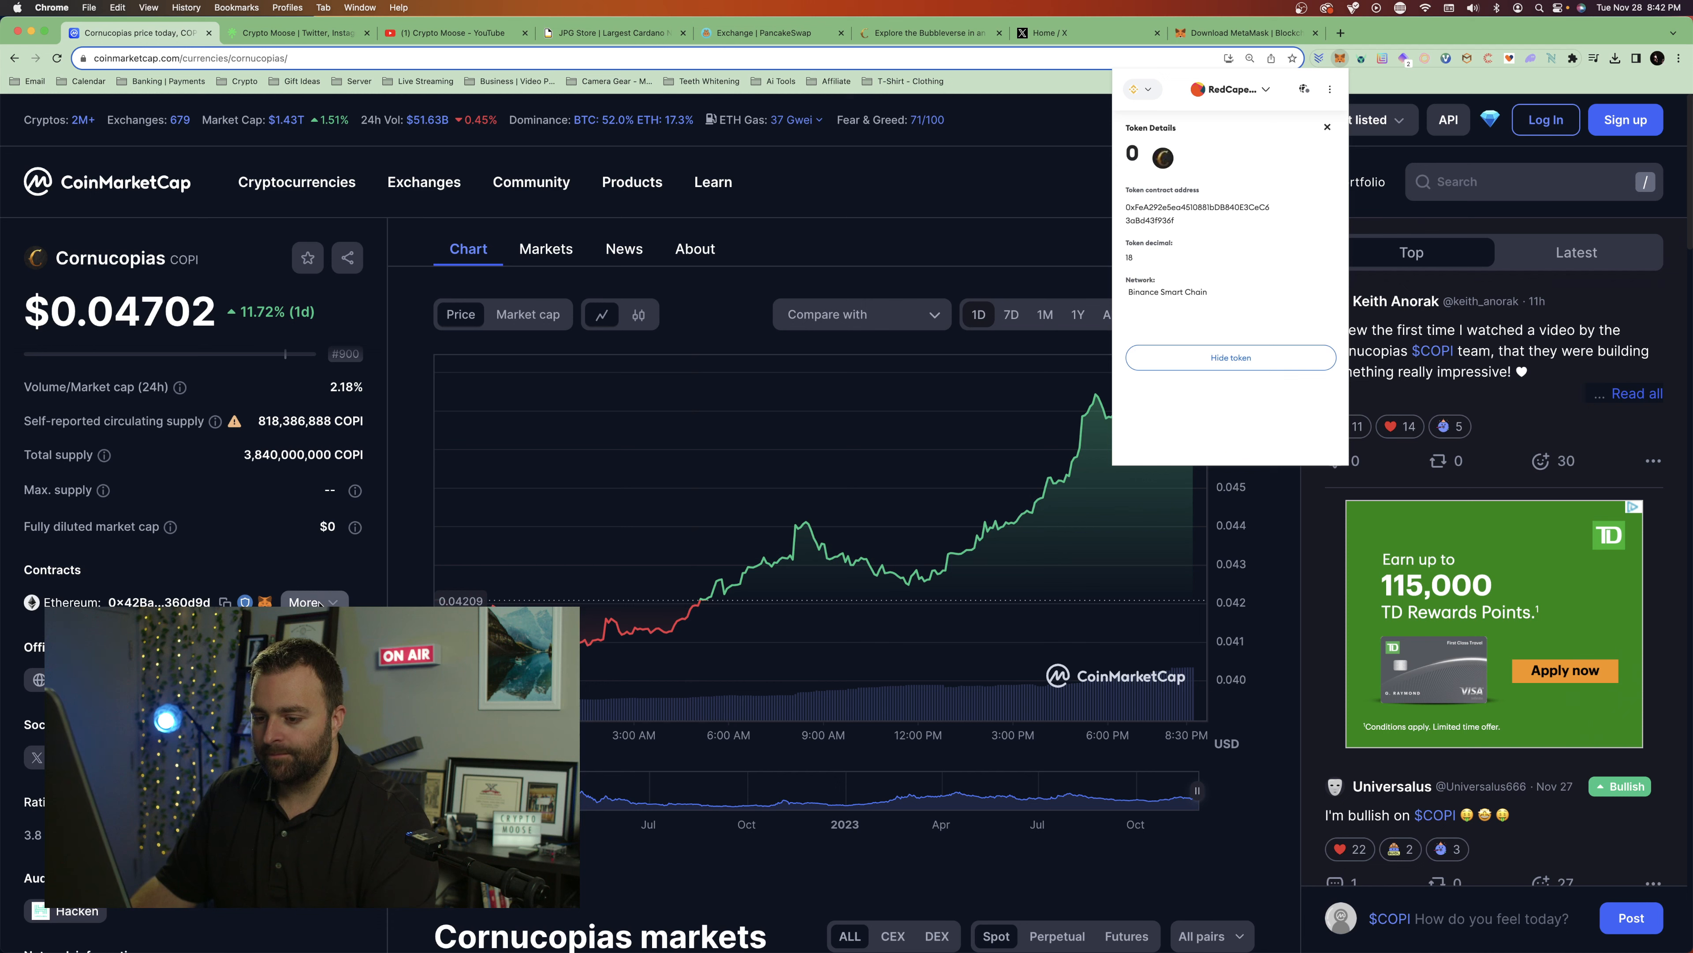
# Step: Return to PancakeSwap and, after trying other preset amounts, set the BNB swap amount to 50% of the balance
pyautogui.click(769, 35)
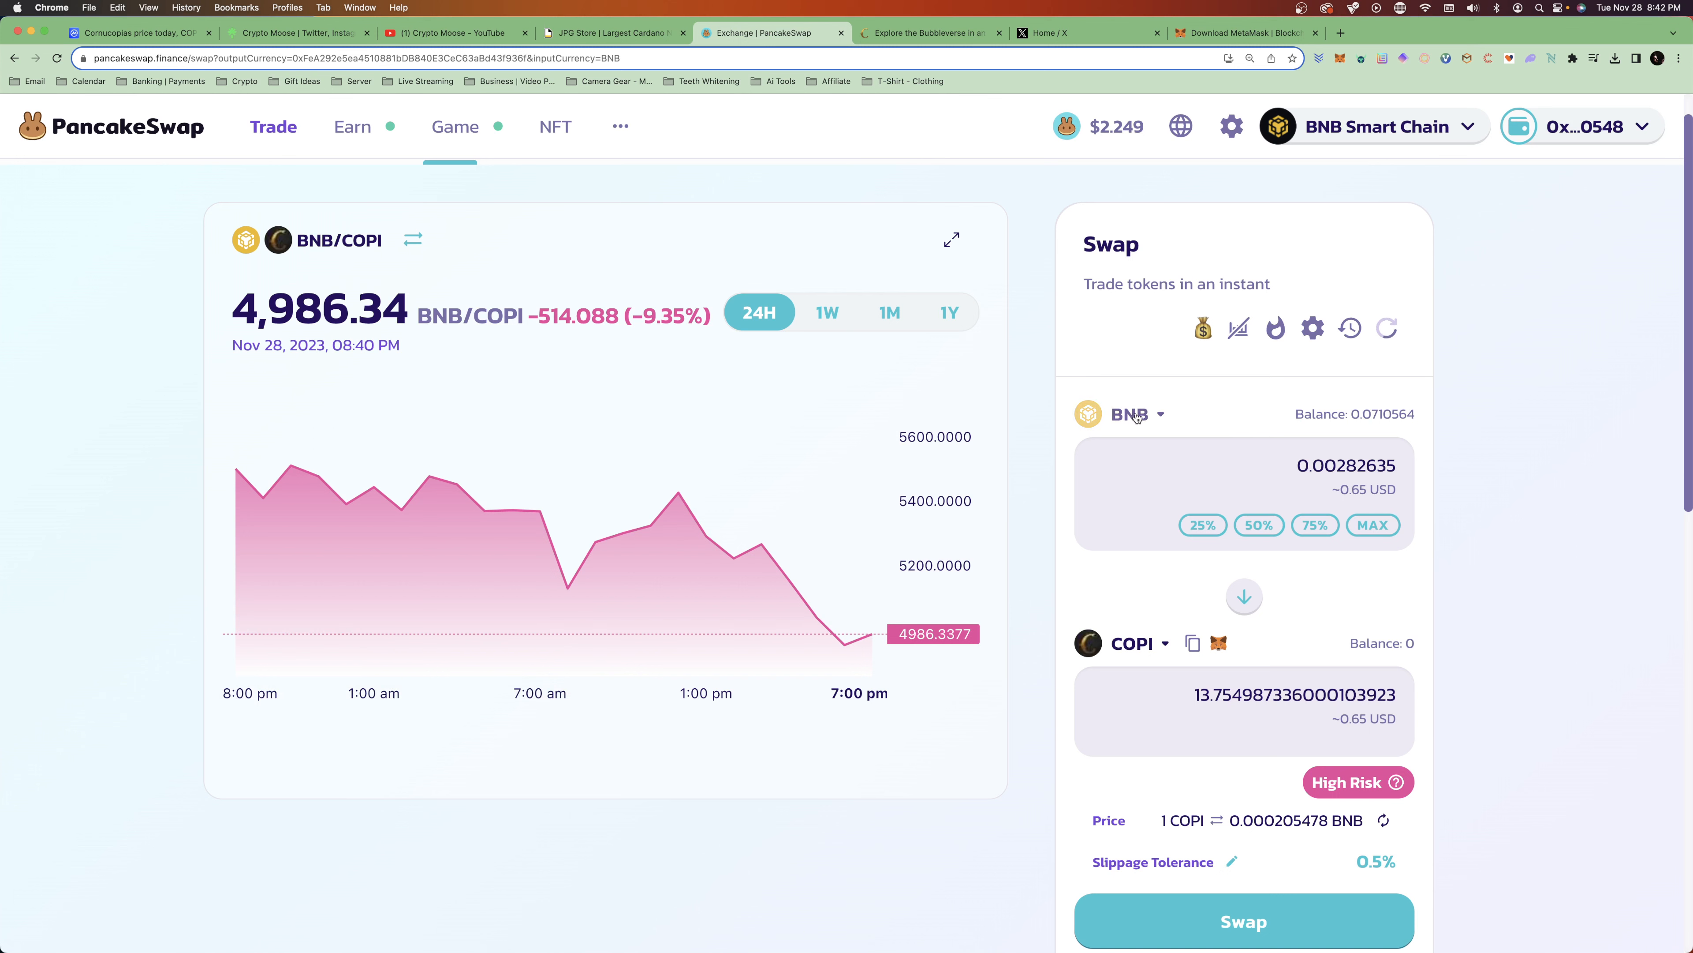
pyautogui.click(1280, 526)
pyautogui.click(1316, 525)
pyautogui.click(1375, 525)
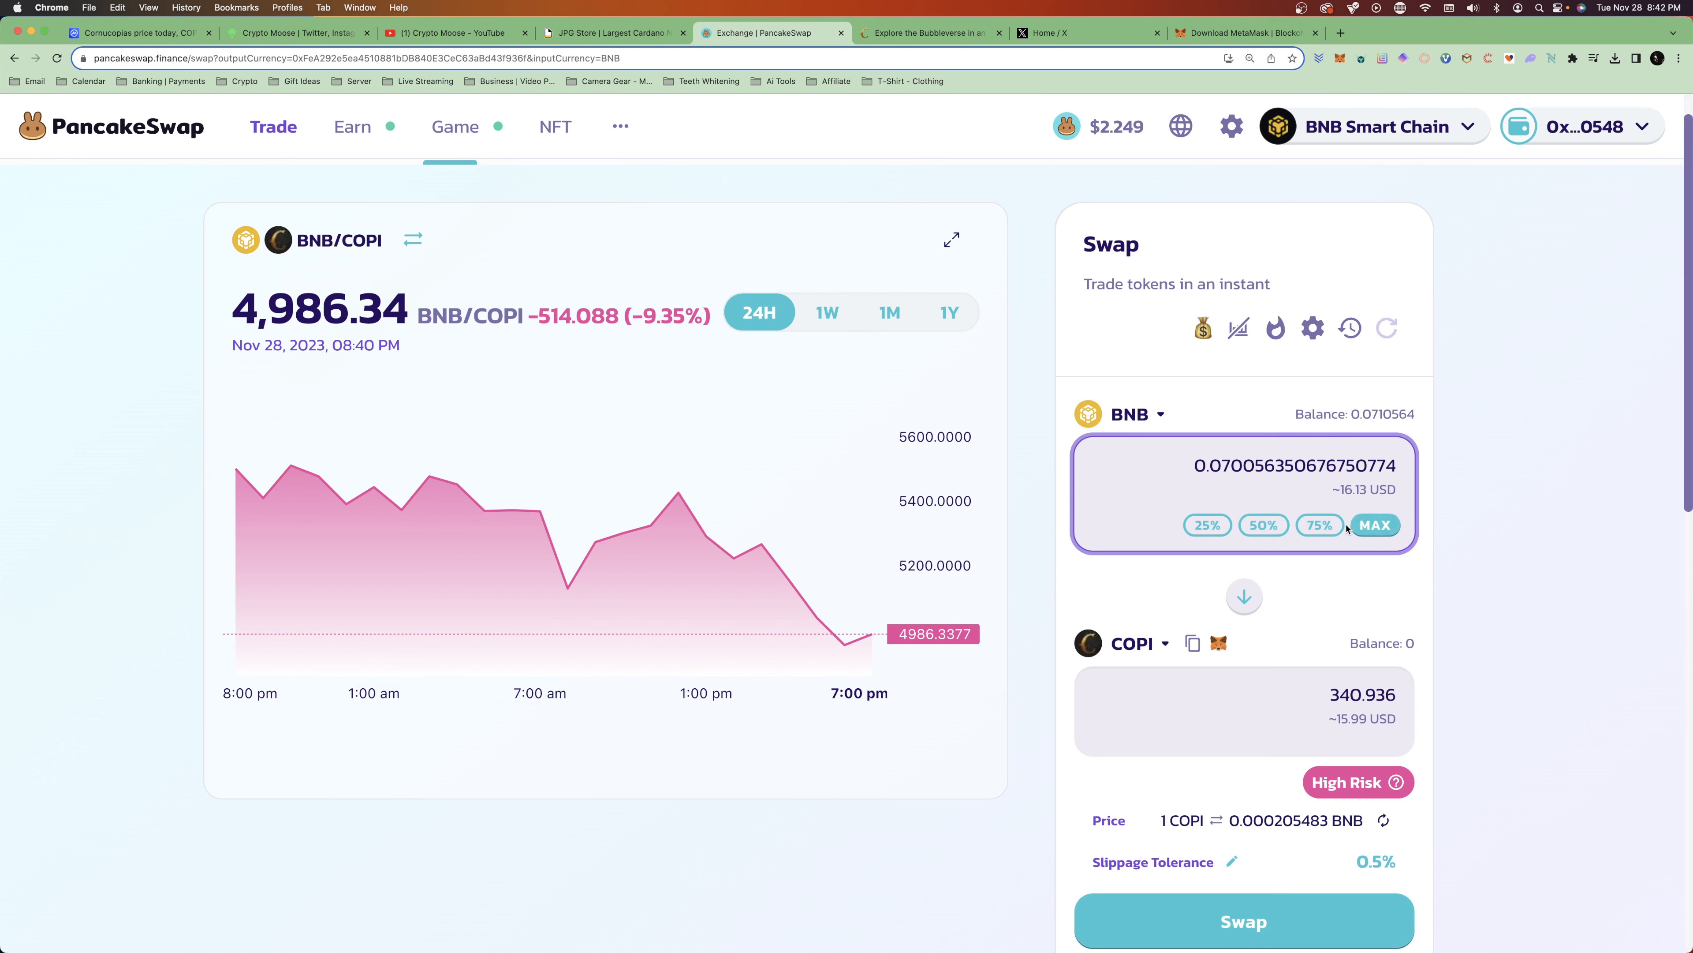
pyautogui.click(1275, 532)
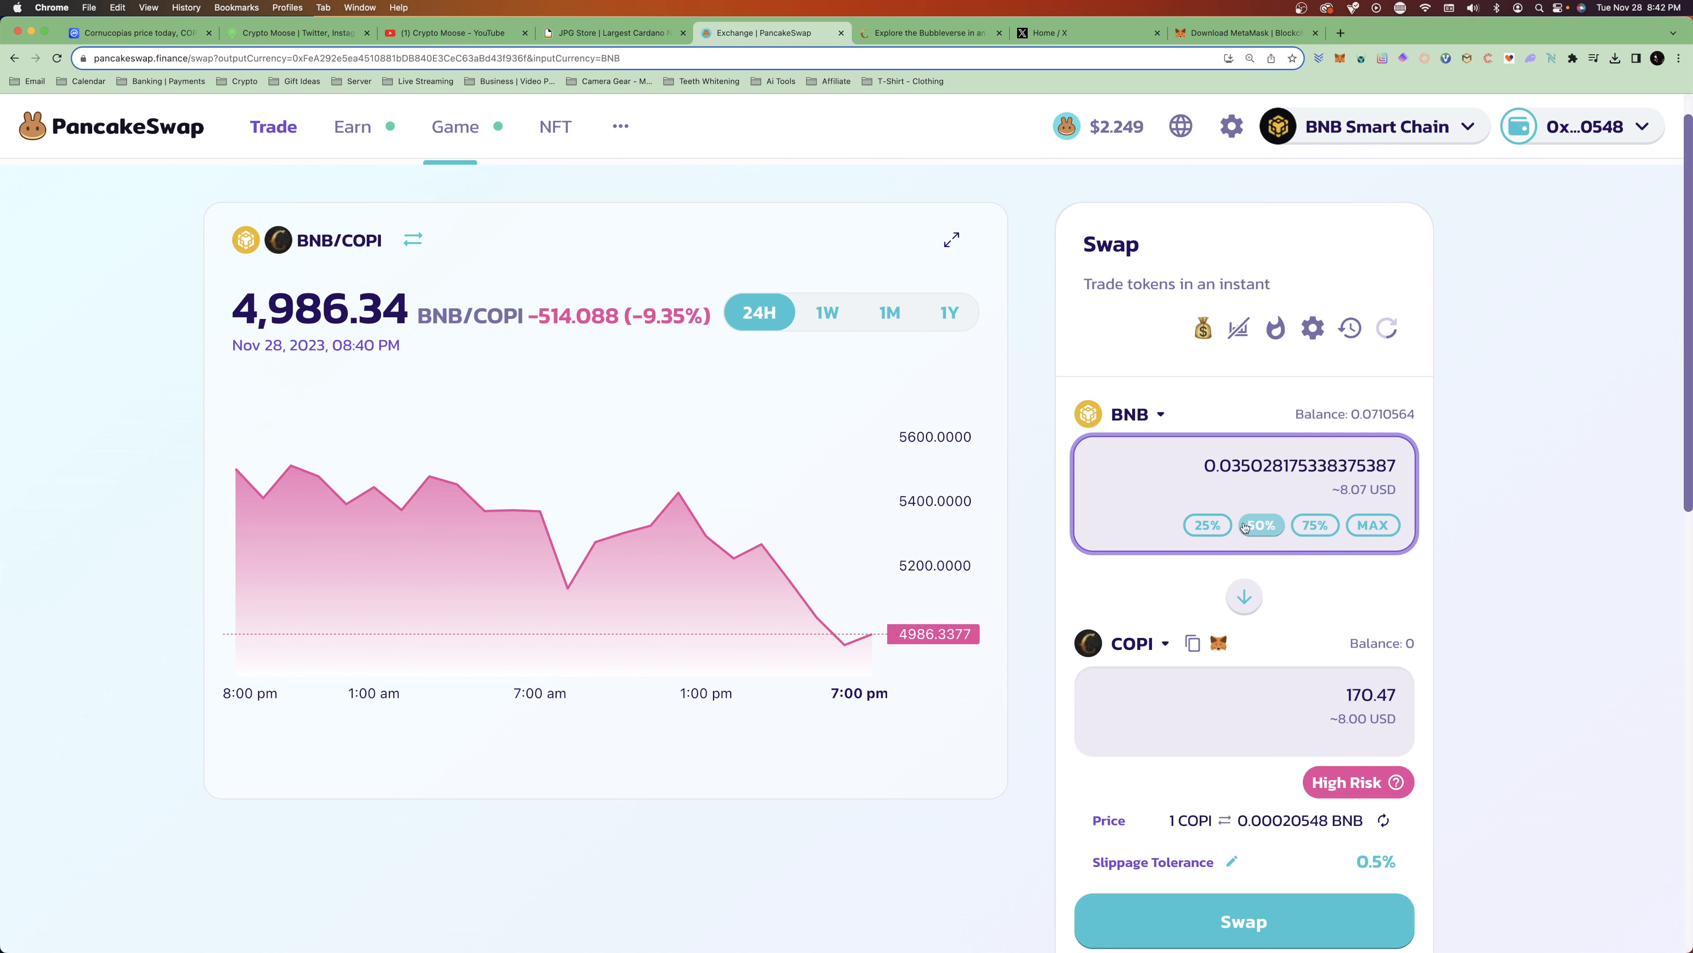
pyautogui.click(1209, 527)
pyautogui.click(1270, 527)
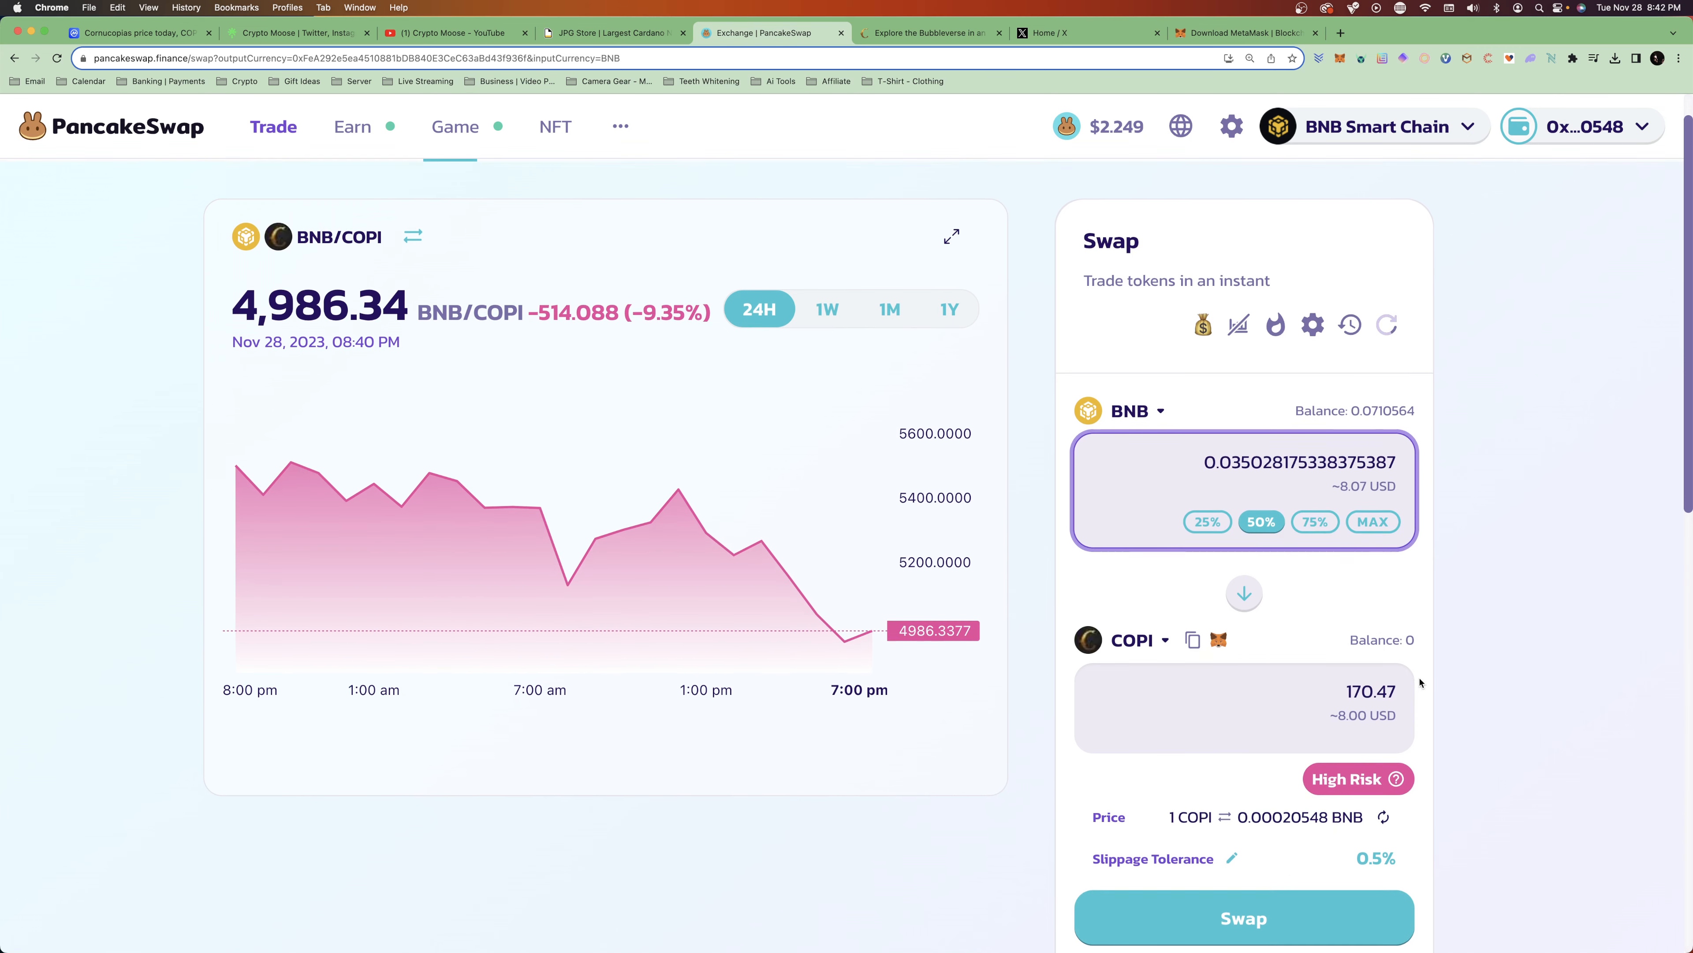
# Step: Submit the swap of 0.0350282 BNB for COPI and confirm the transaction in MetaMask
pyautogui.click(1256, 900)
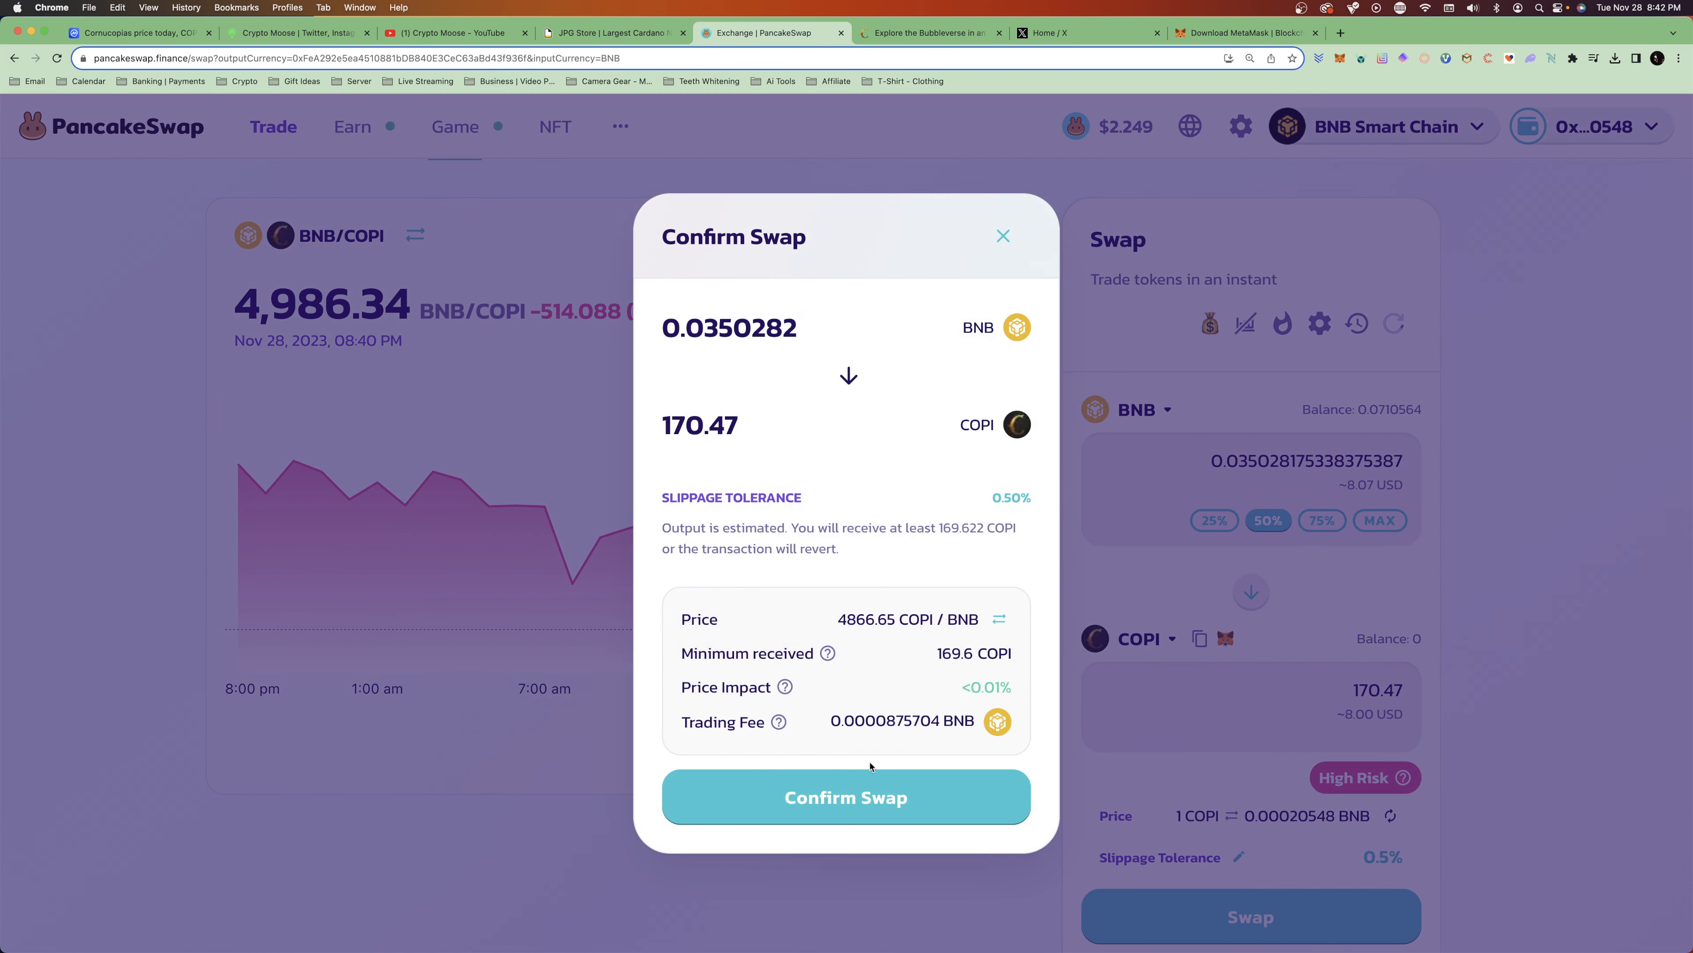
pyautogui.click(851, 798)
pyautogui.moveTo(1647, 27); pyautogui.dragTo(1443, 38)
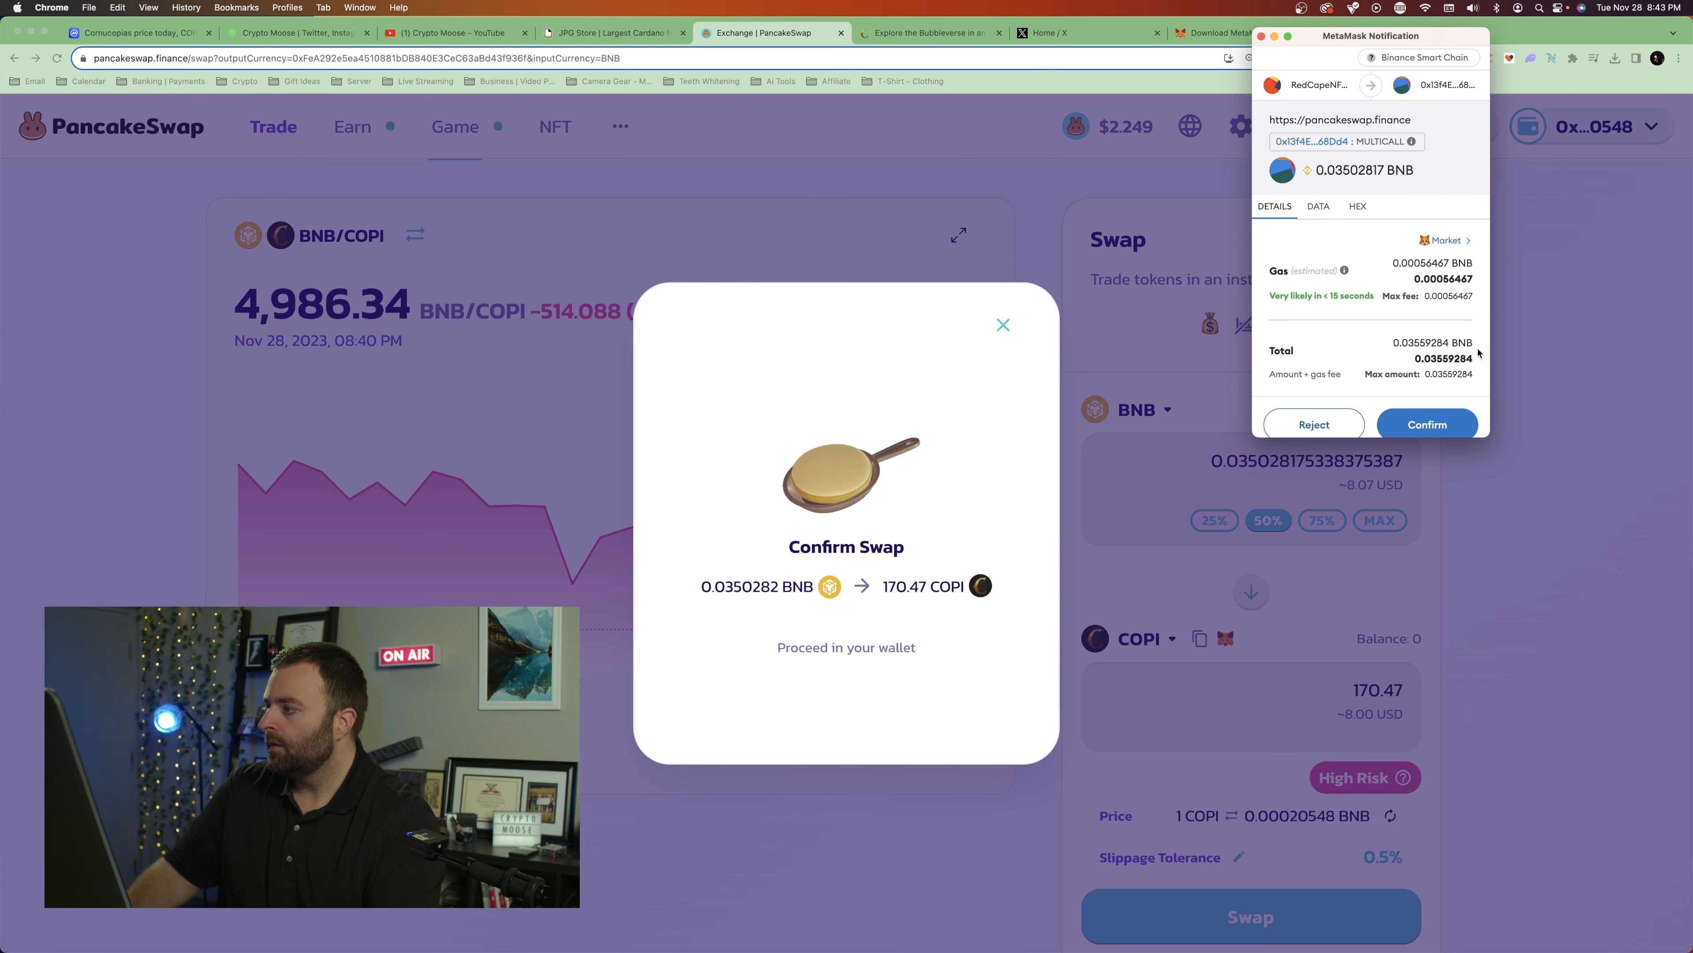
pyautogui.click(1428, 424)
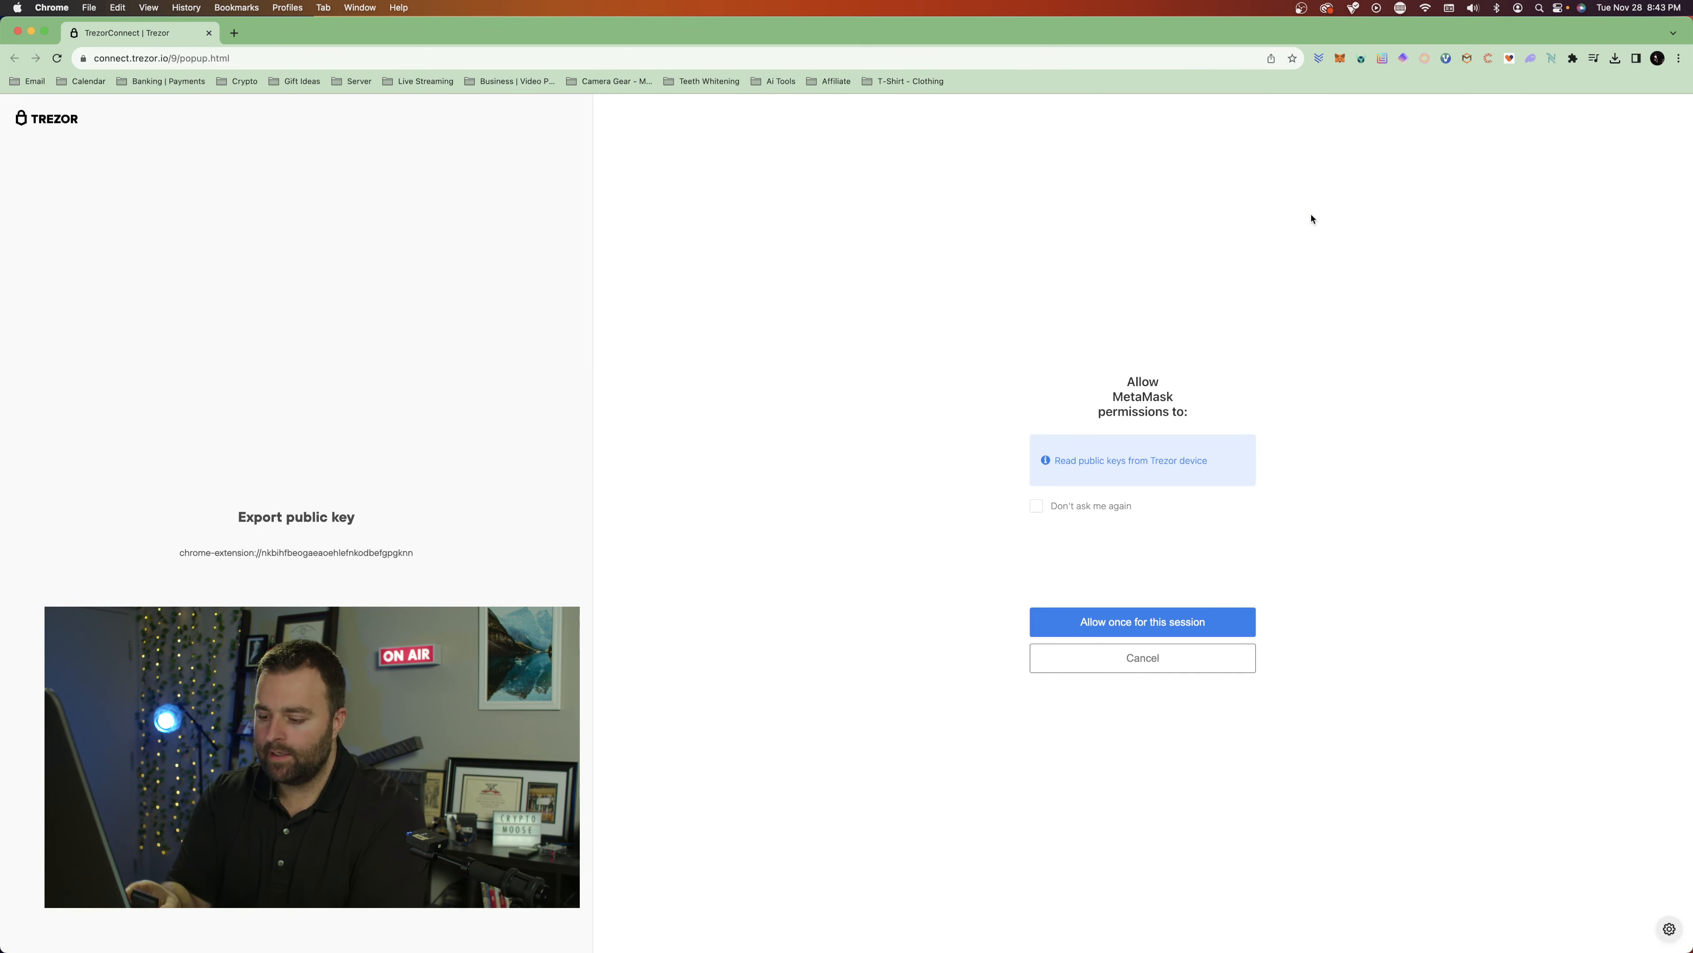
# Step: In Trezor Connect, export the standard wallet's public key and allow MetaMask to sign the transaction for this session
pyautogui.click(1150, 621)
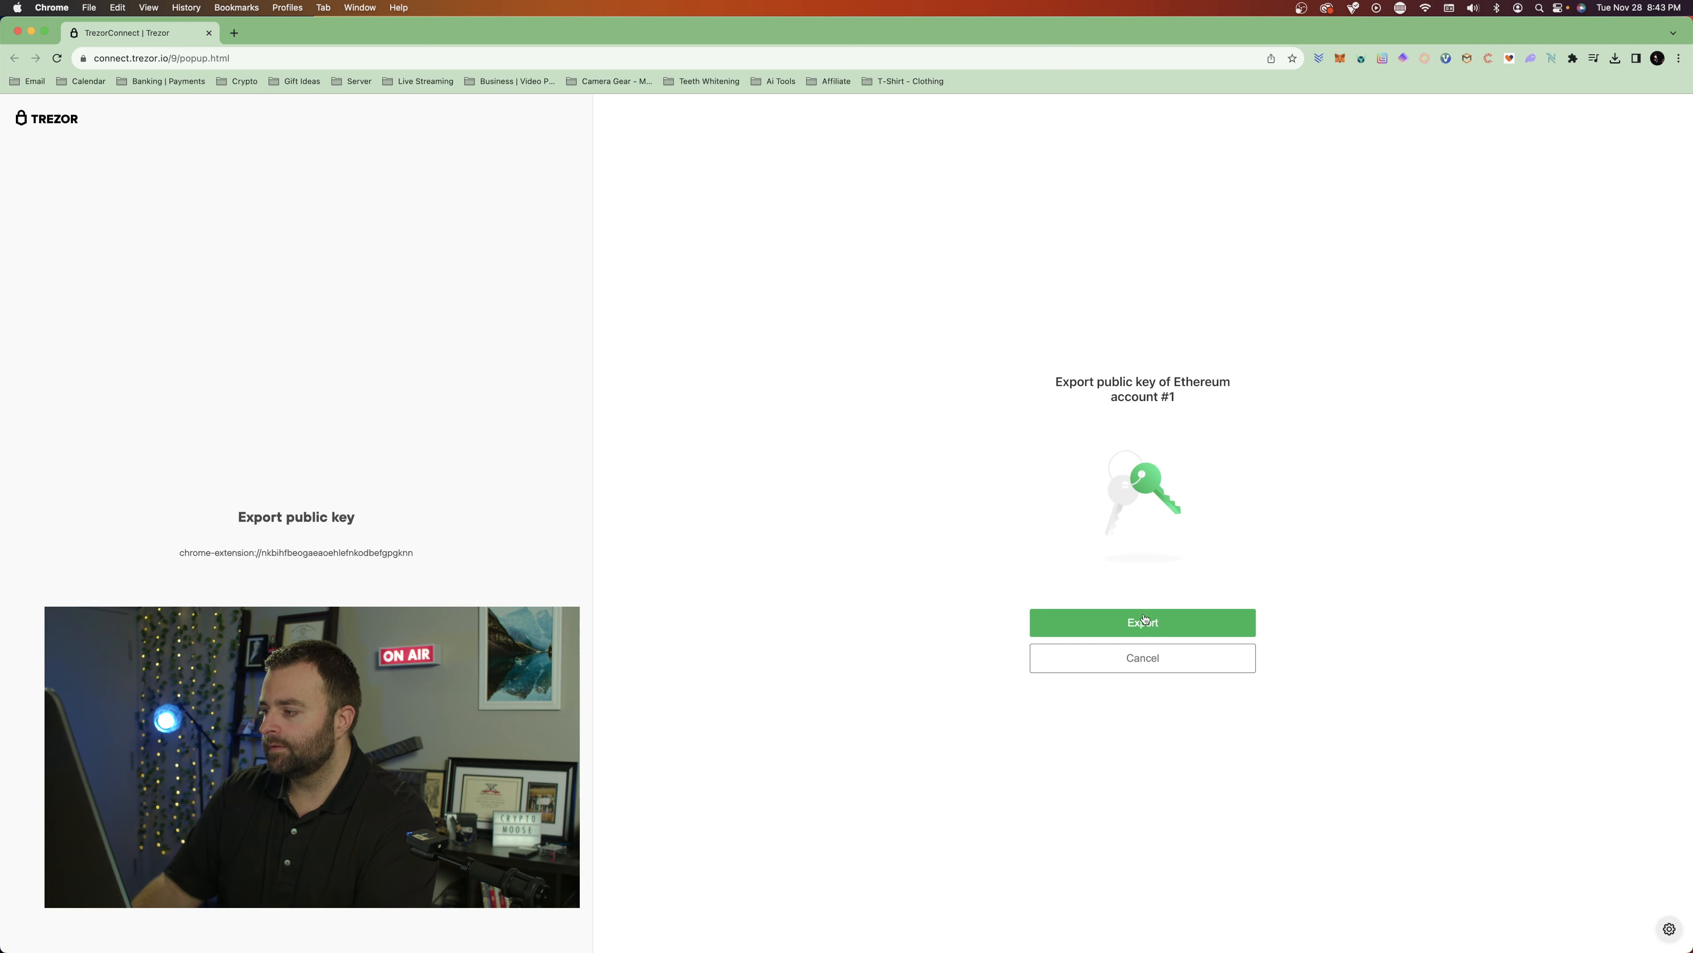
pyautogui.click(1139, 636)
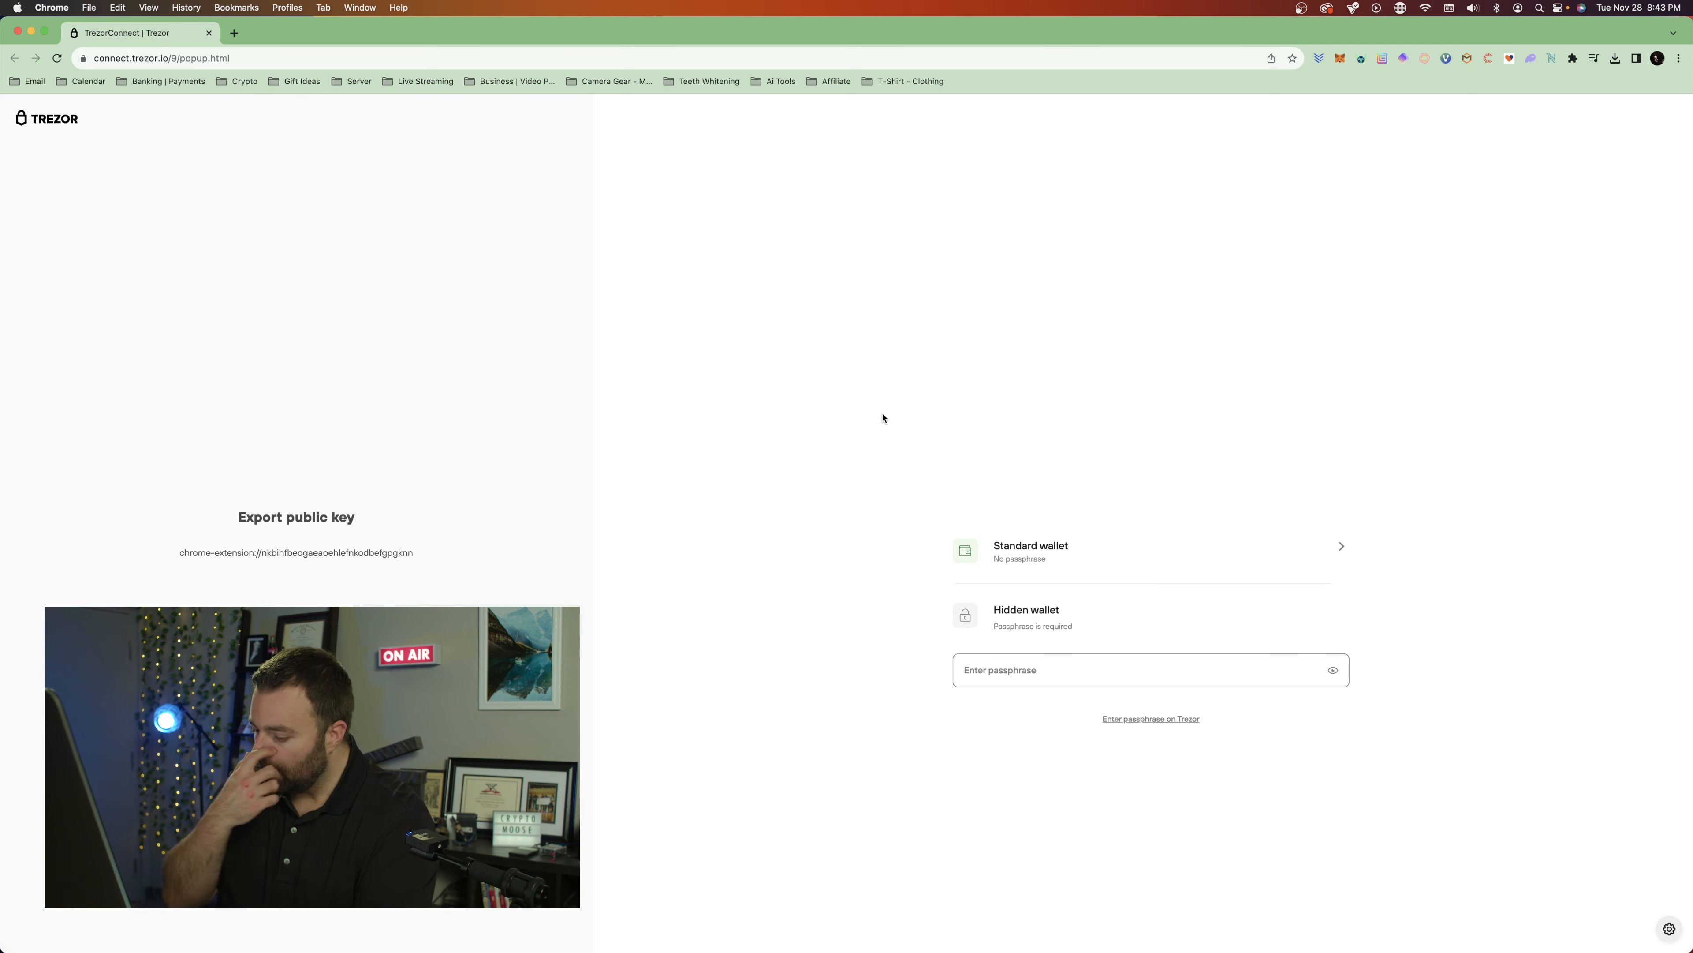
pyautogui.click(1052, 559)
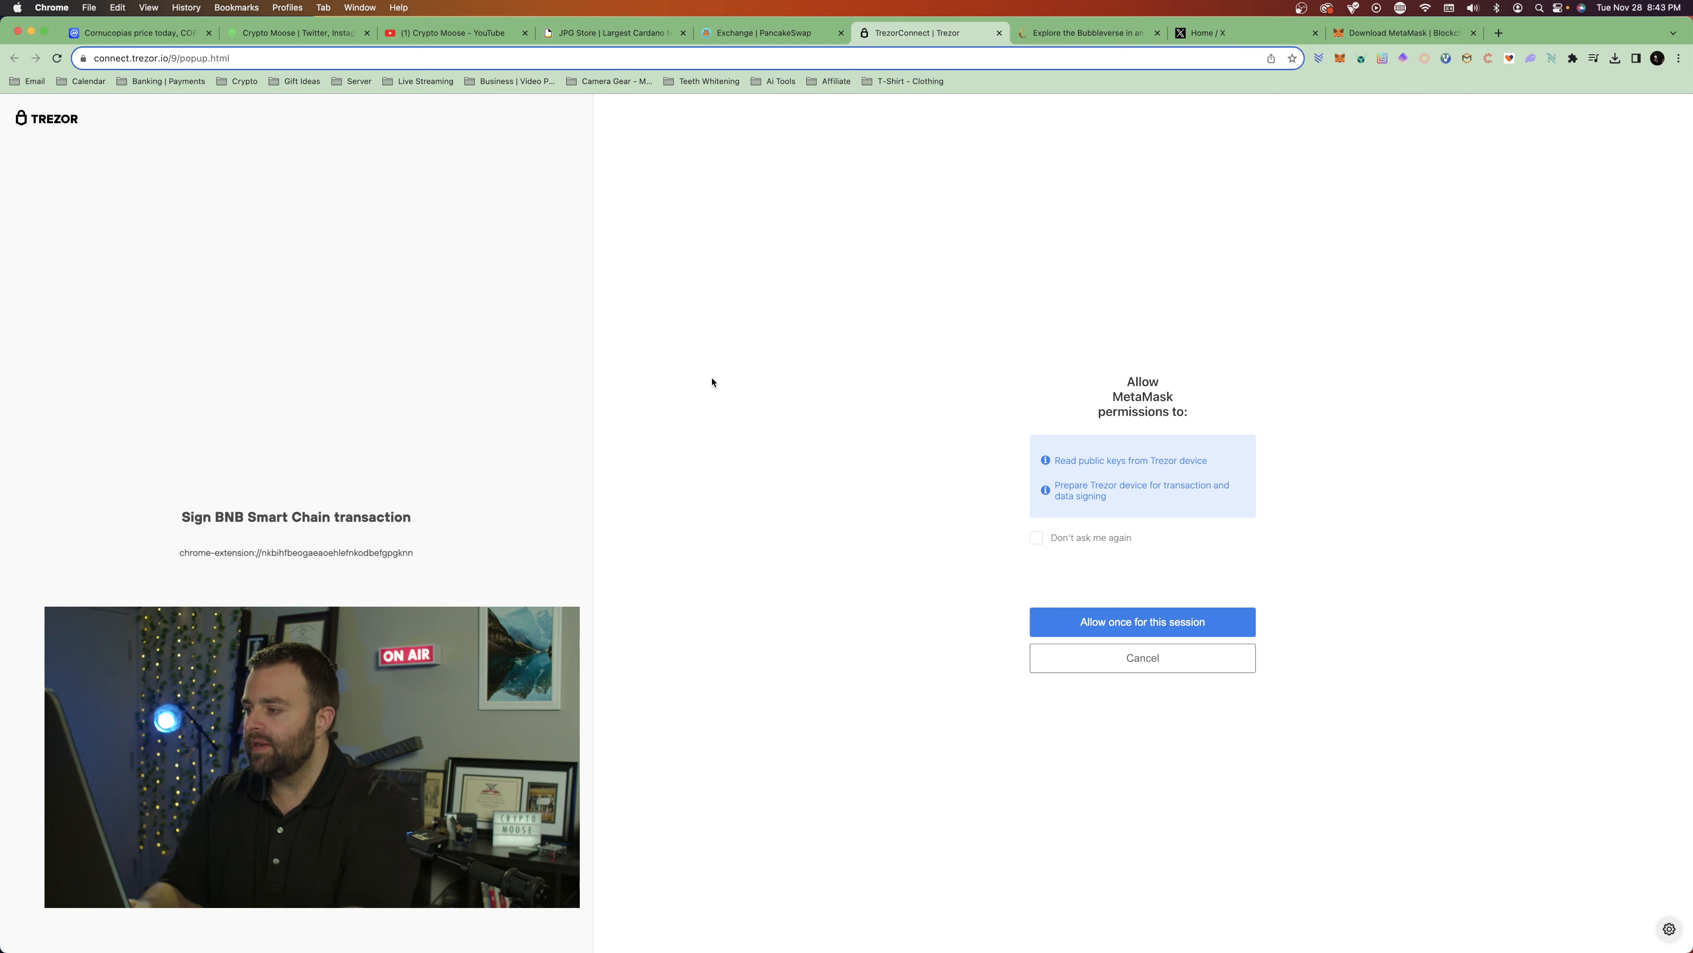
pyautogui.click(1165, 620)
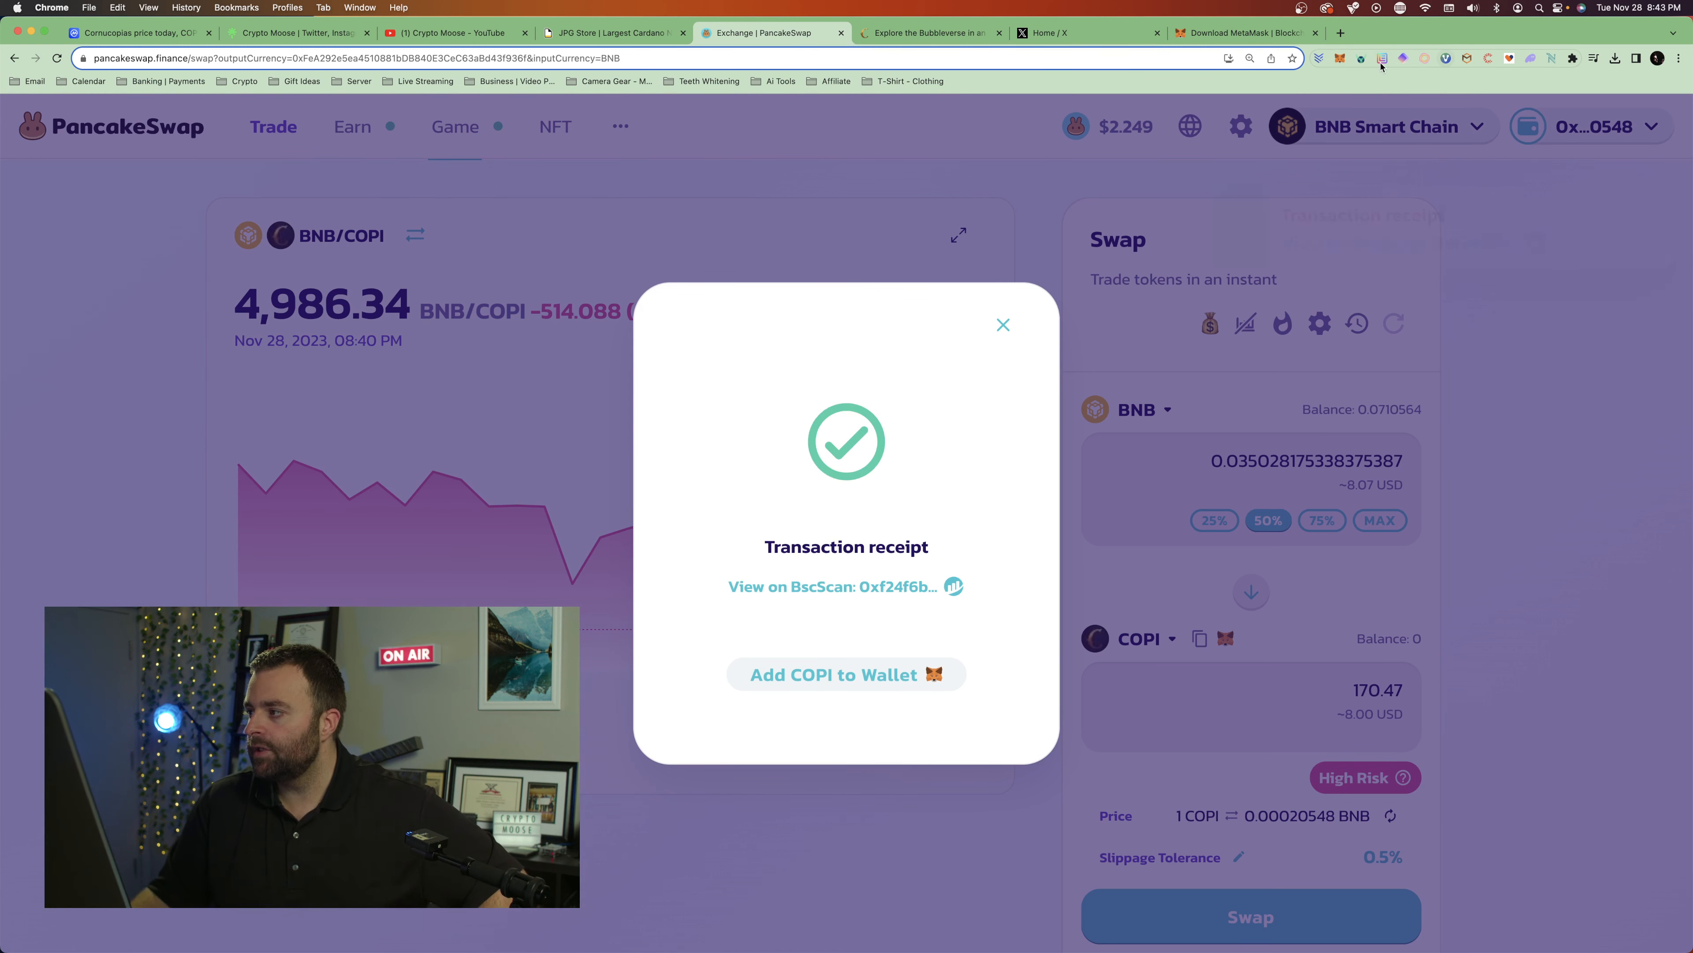
# Step: Check the pending swap and the token balances in the MetaMask wallet
pyautogui.click(1341, 58)
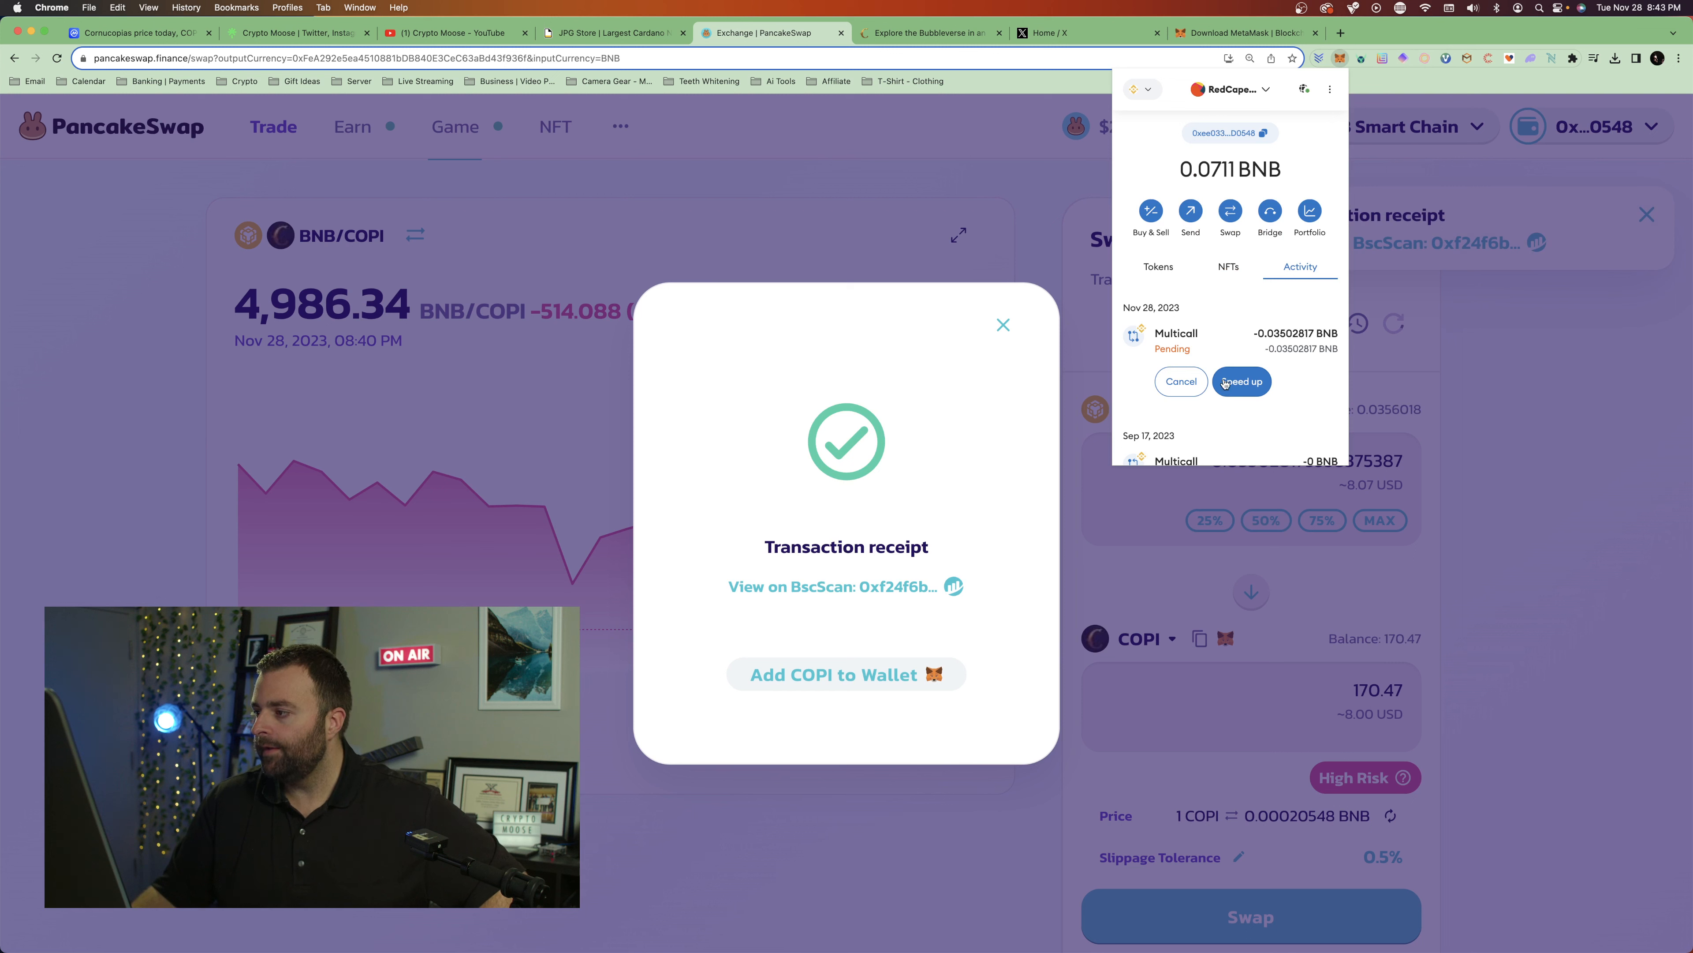
pyautogui.click(1154, 272)
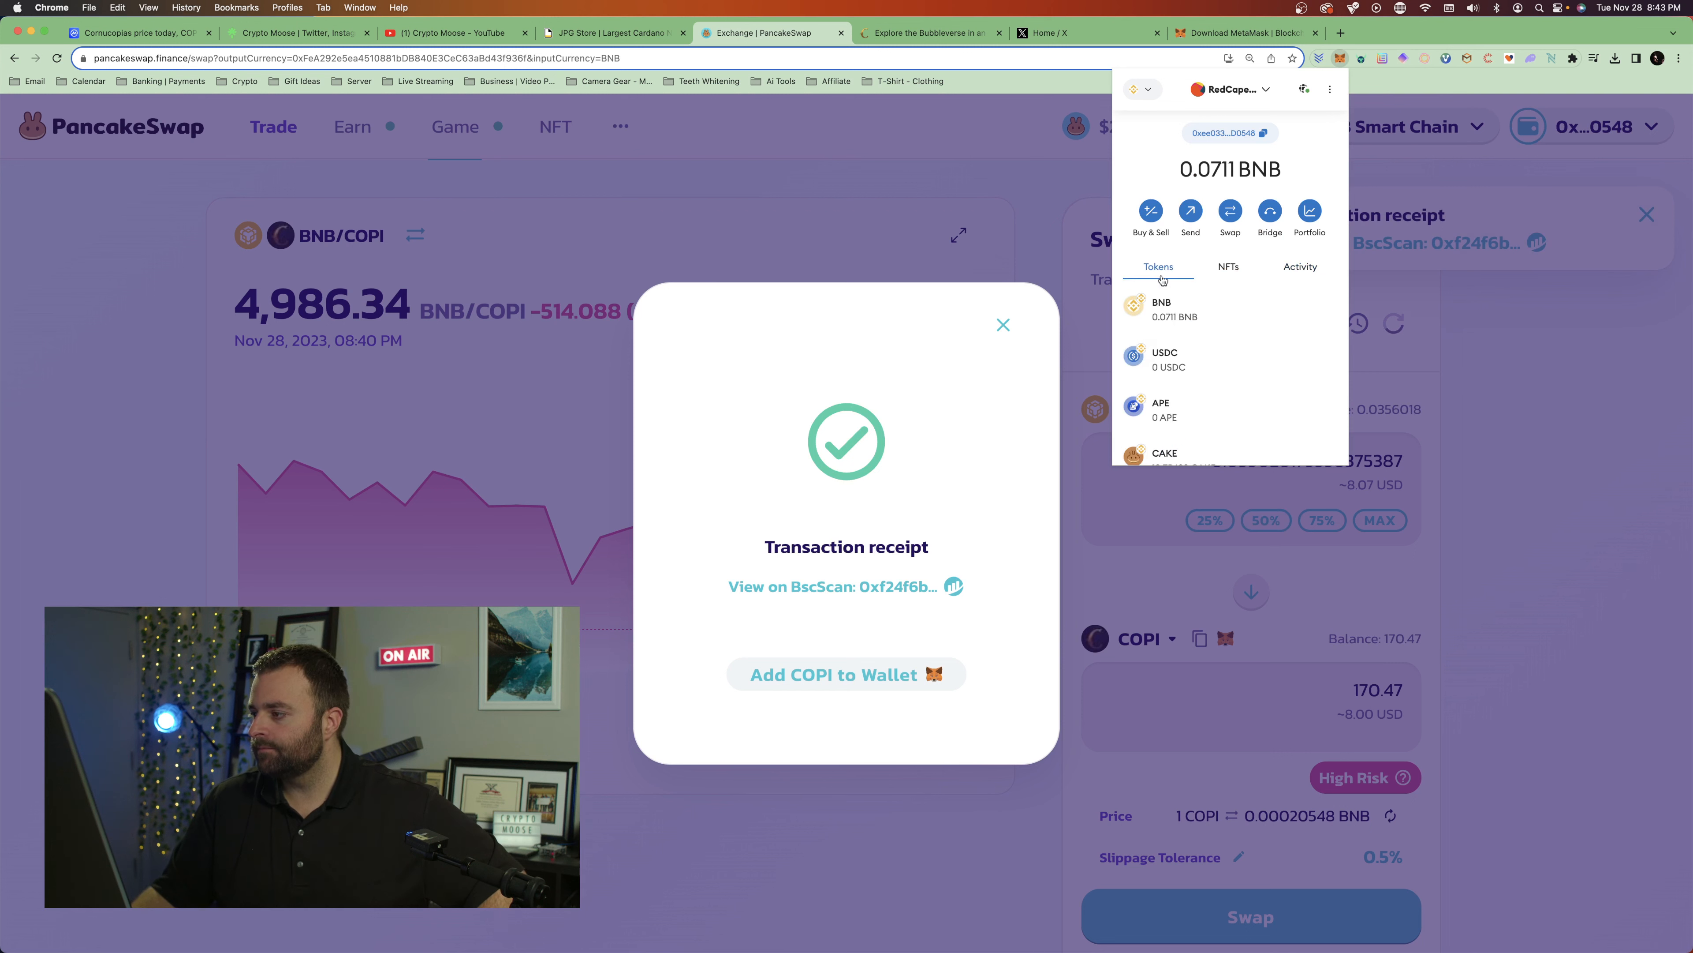
pyautogui.scroll(-3, 1233, 373)
pyautogui.scroll(3, 1200, 380)
pyautogui.scroll(-1, 1211, 378)
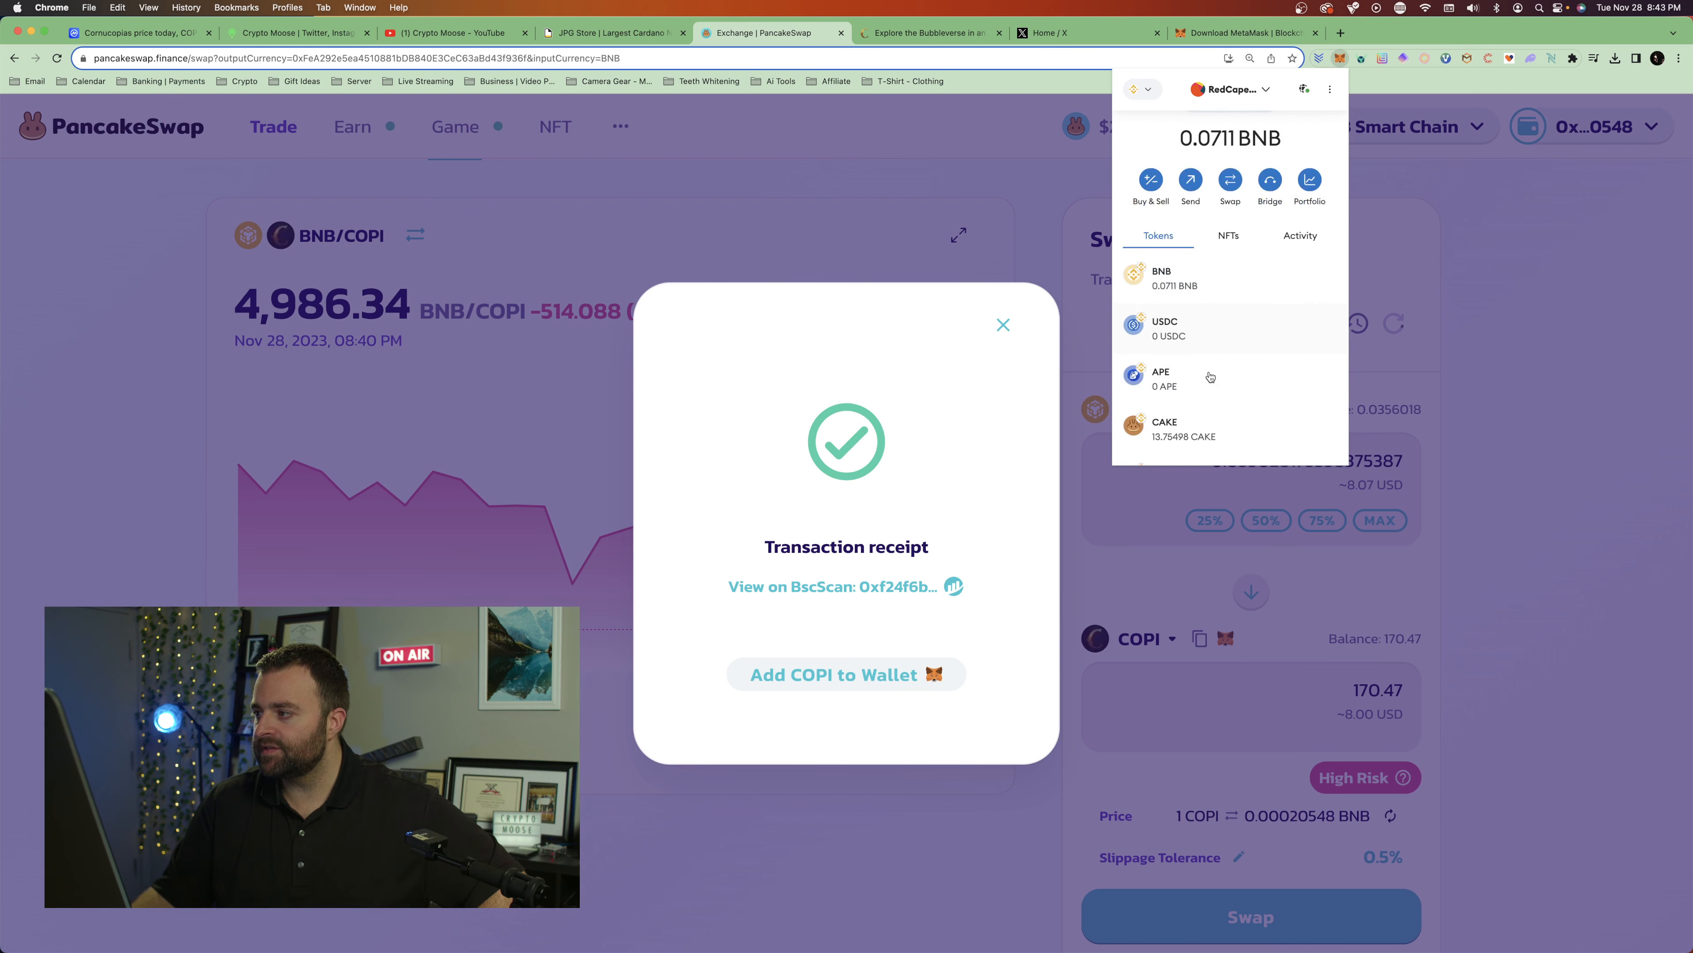
pyautogui.scroll(1, 1211, 376)
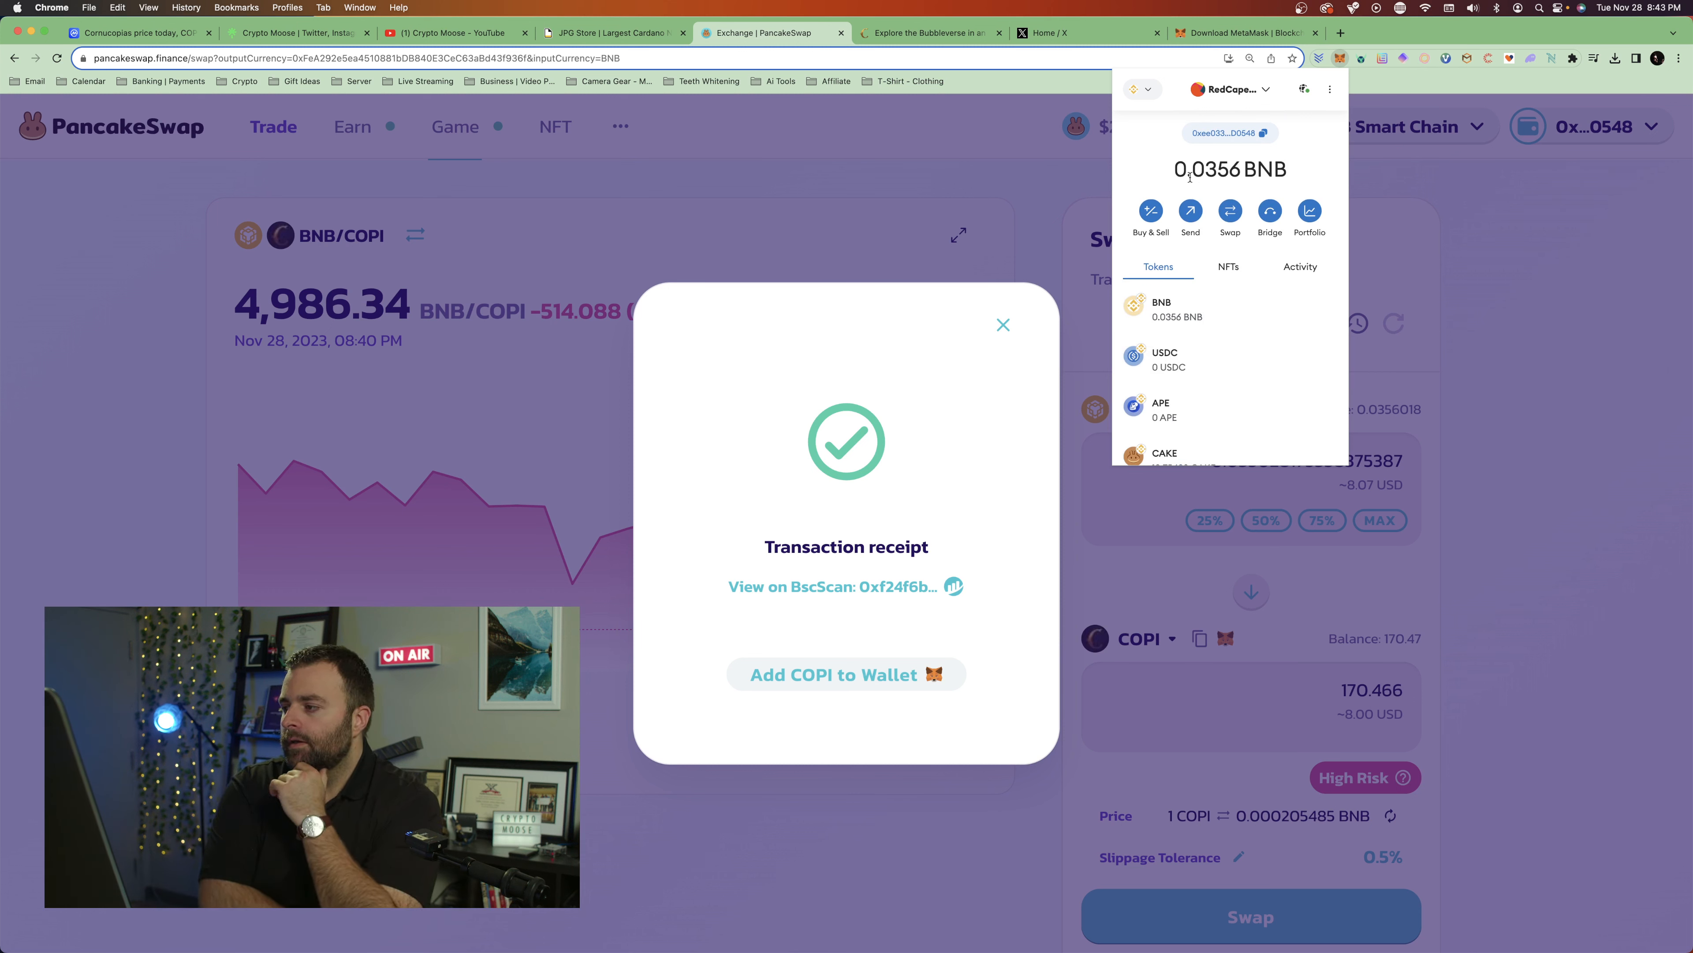
# Step: Check the COPI token's details and balance in the MetaMask wallet, then return to the token list
pyautogui.scroll(-2, 1296, 348)
pyautogui.scroll(-2, 1297, 347)
pyautogui.click(1219, 382)
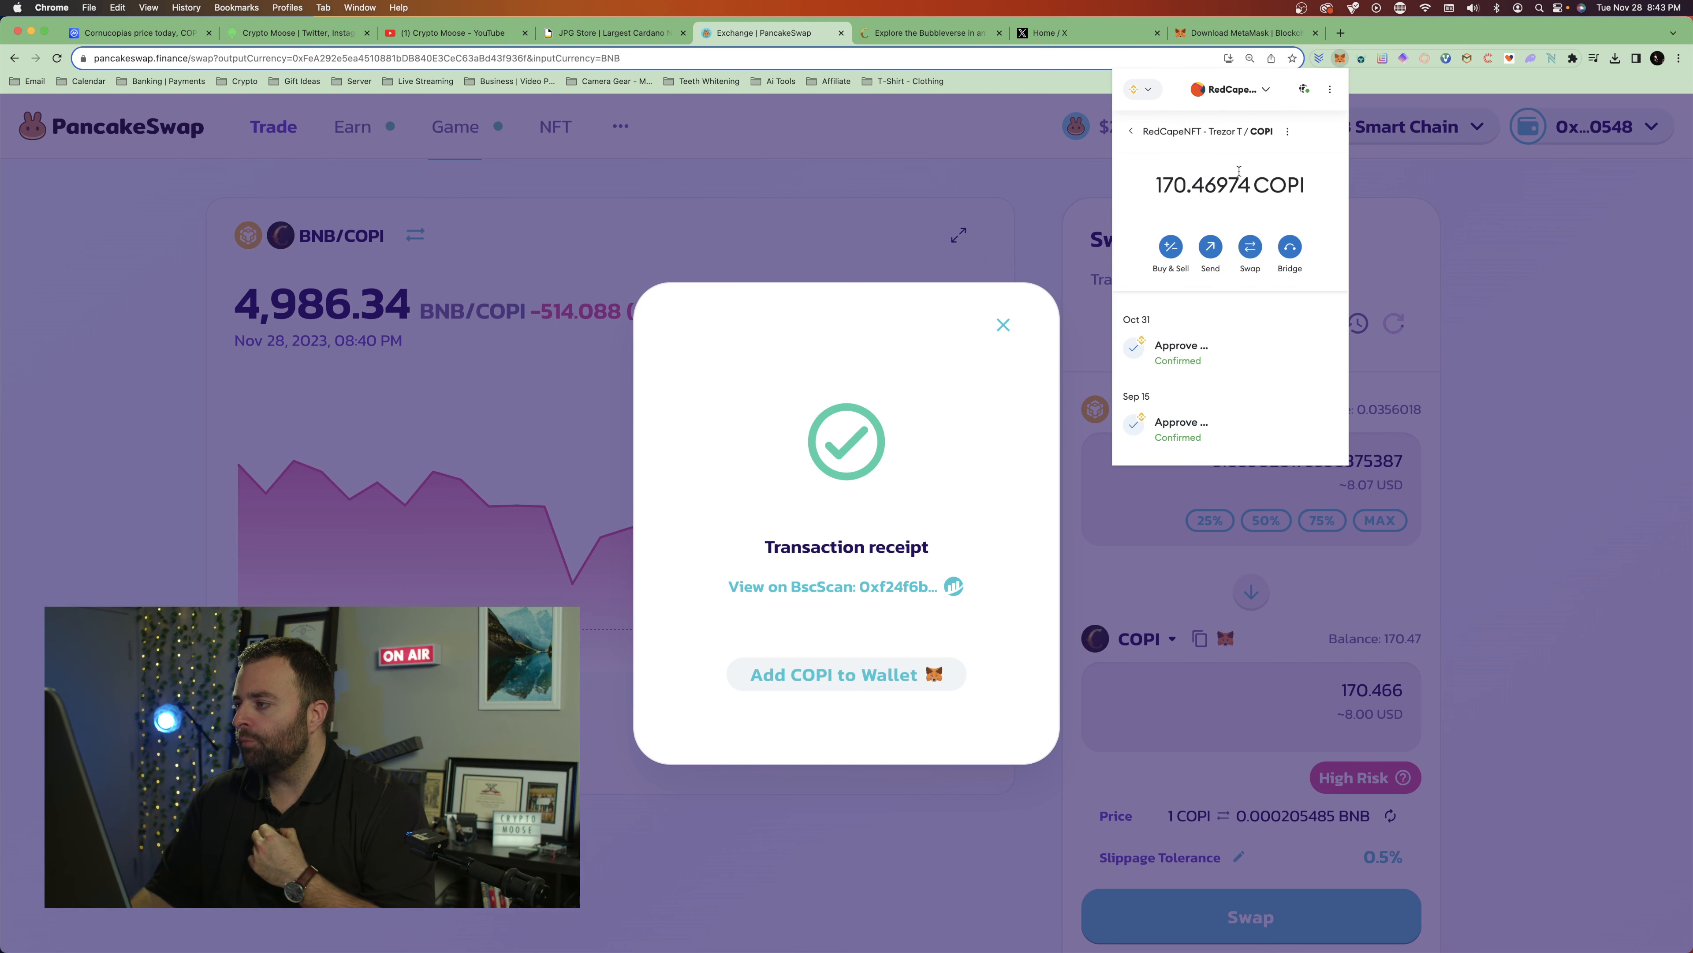
pyautogui.click(1127, 132)
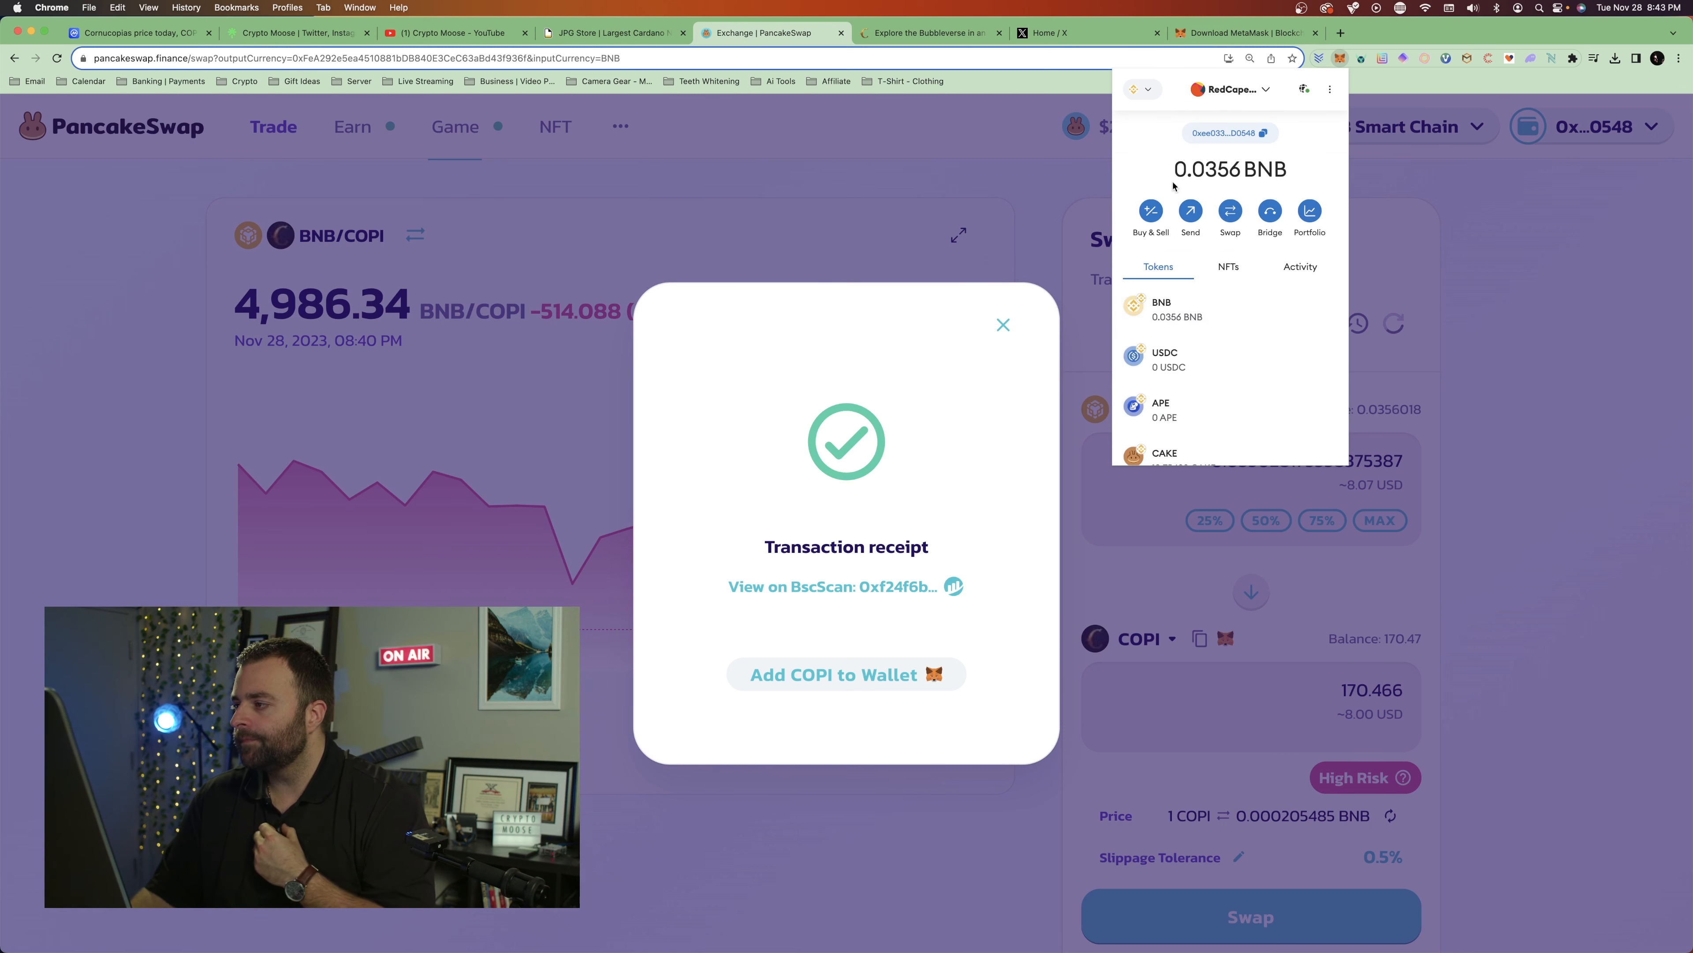
pyautogui.scroll(-1, 1274, 401)
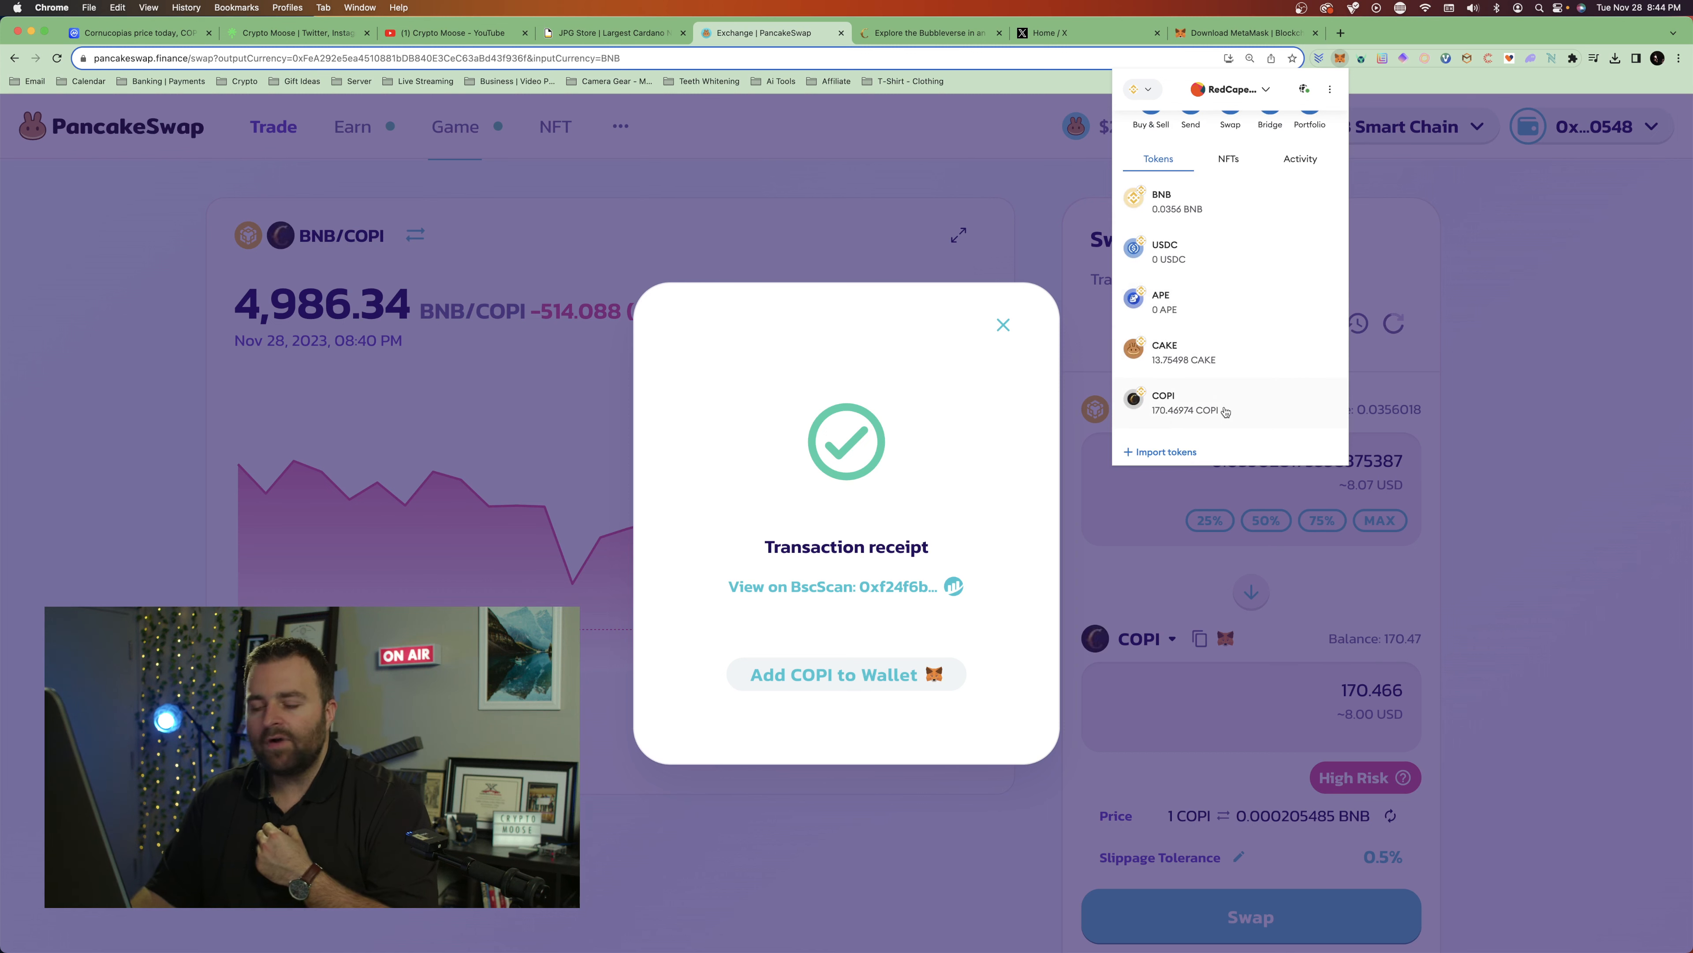
# Step: Close the transaction receipt and set up a swap of the maximum CAKE balance for COPI
pyautogui.click(1004, 325)
pyautogui.click(1004, 325)
pyautogui.click(1155, 426)
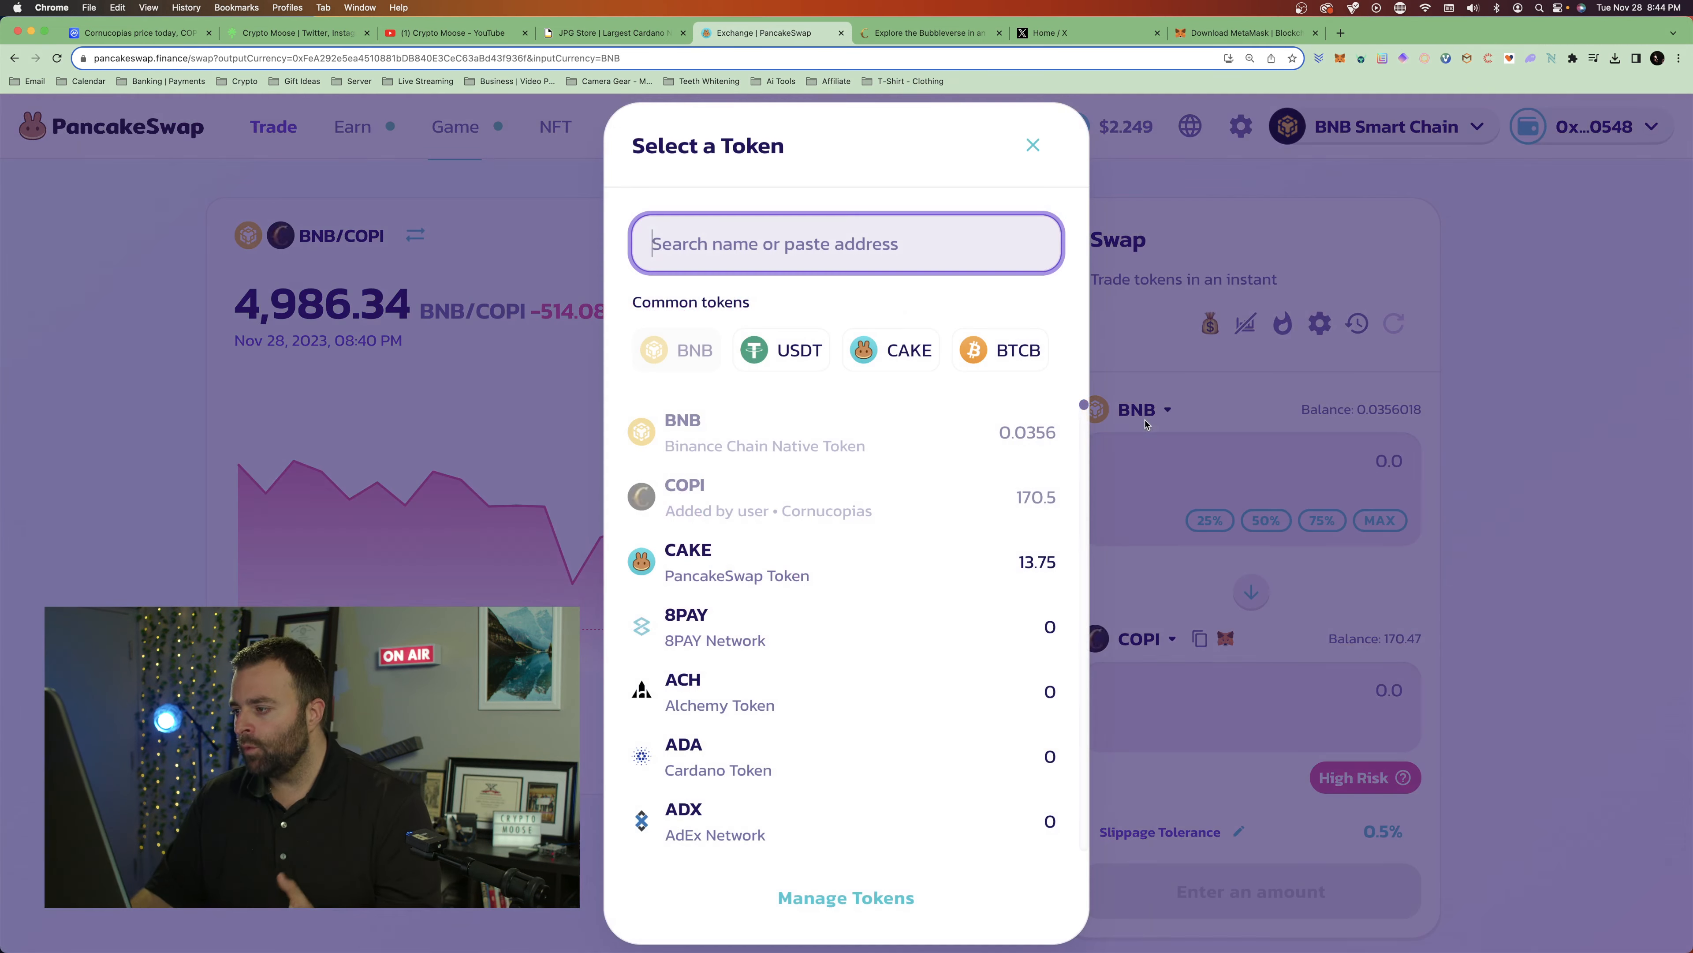
pyautogui.click(879, 349)
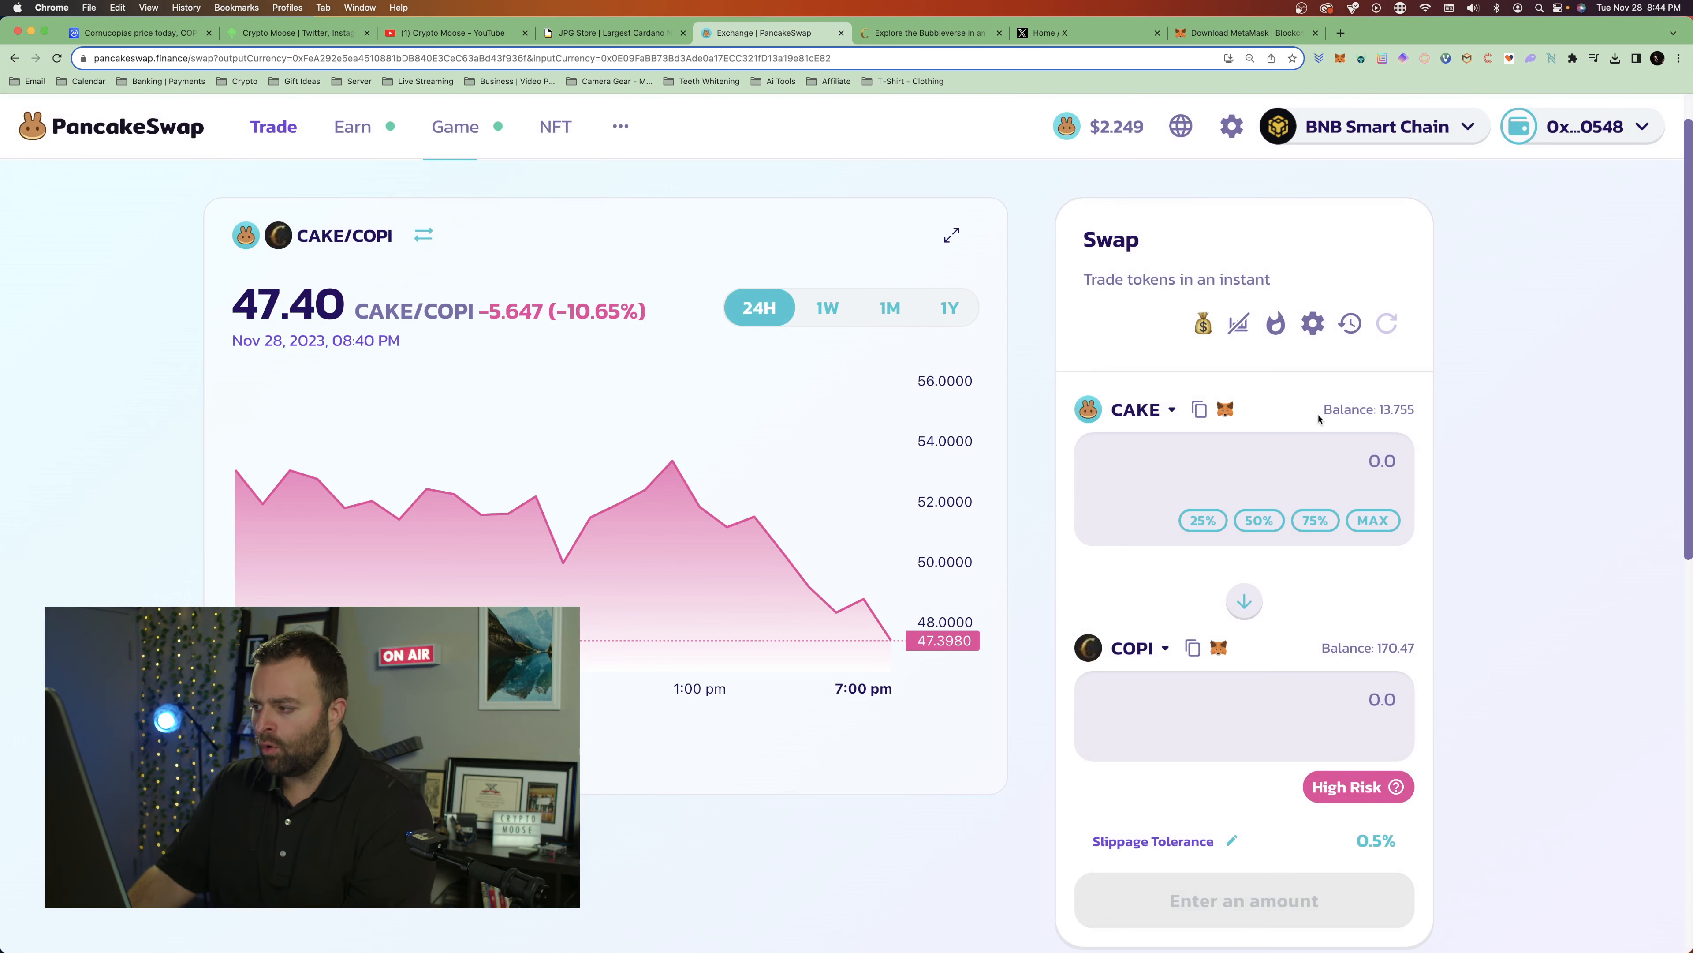
pyautogui.click(1372, 522)
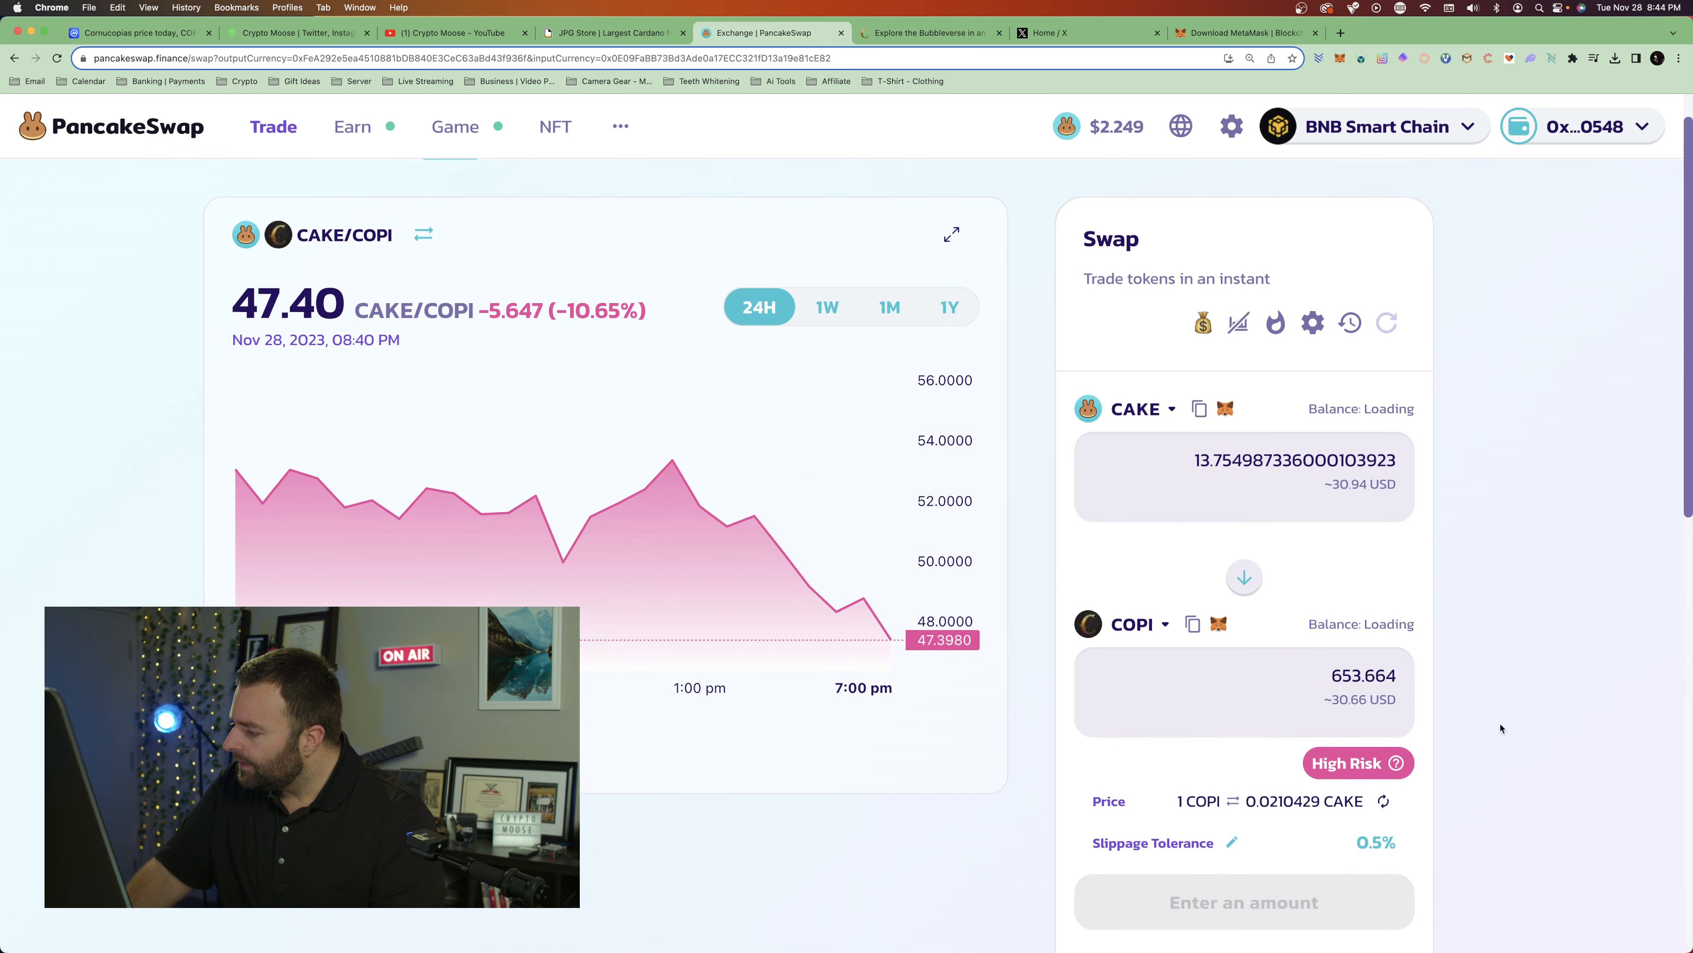
pyautogui.scroll(-1, 1503, 731)
pyautogui.moveTo(1398, 747)
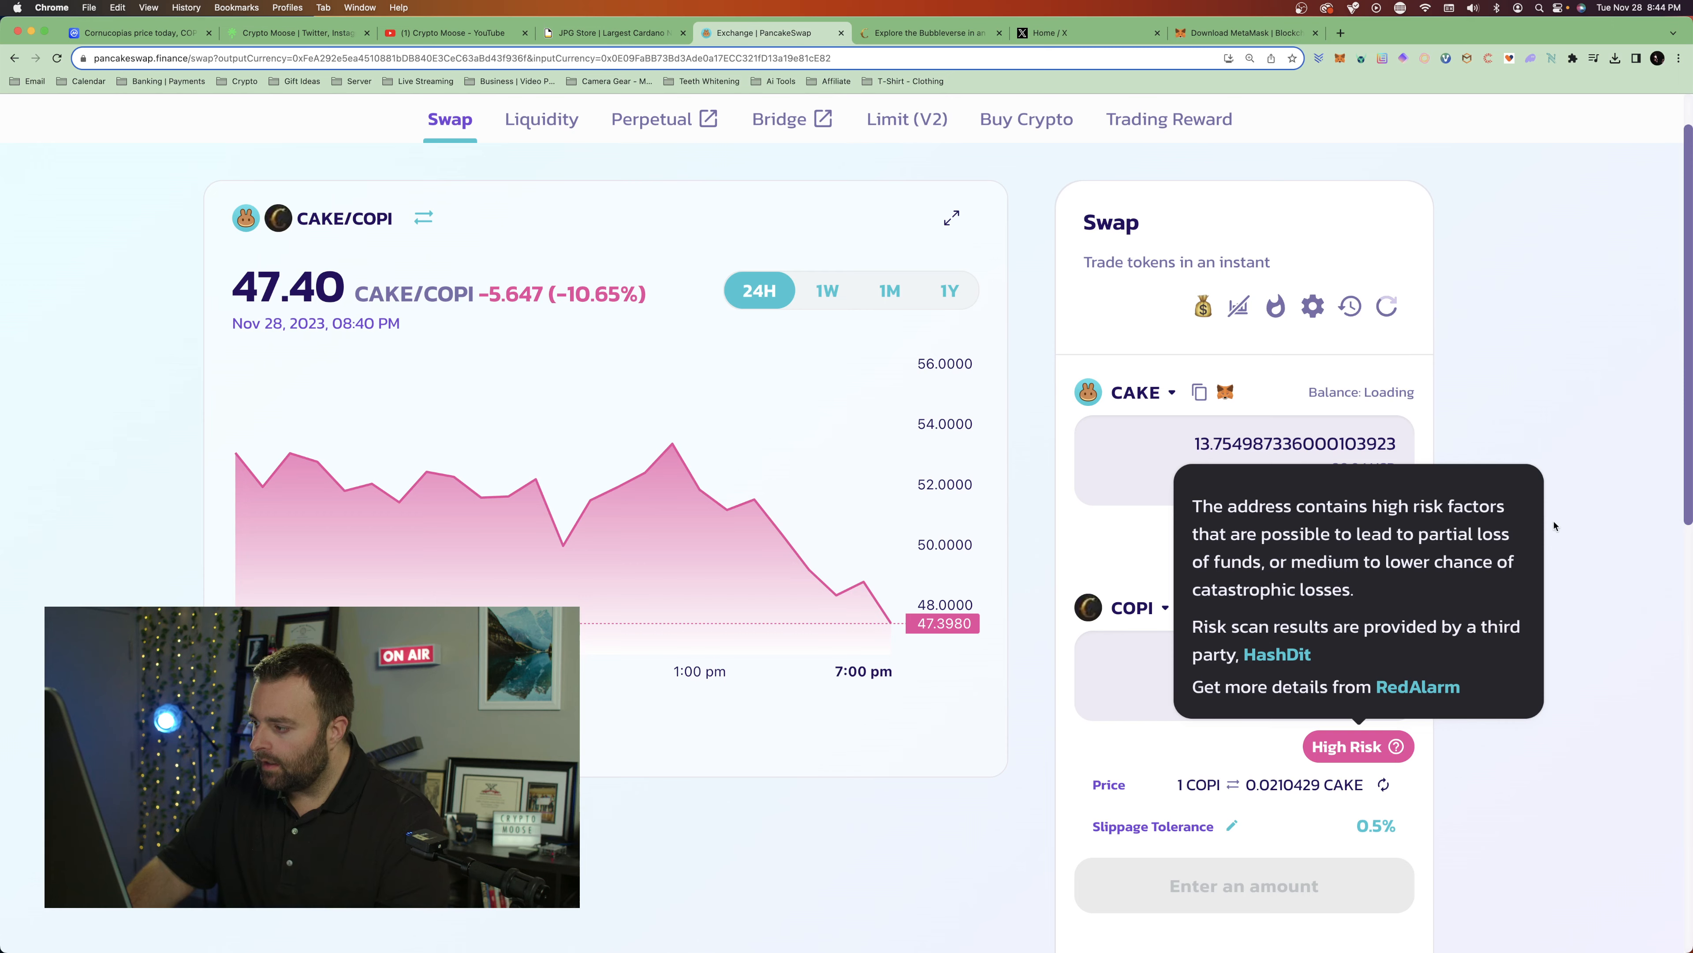
pyautogui.scroll(-2, 1526, 514)
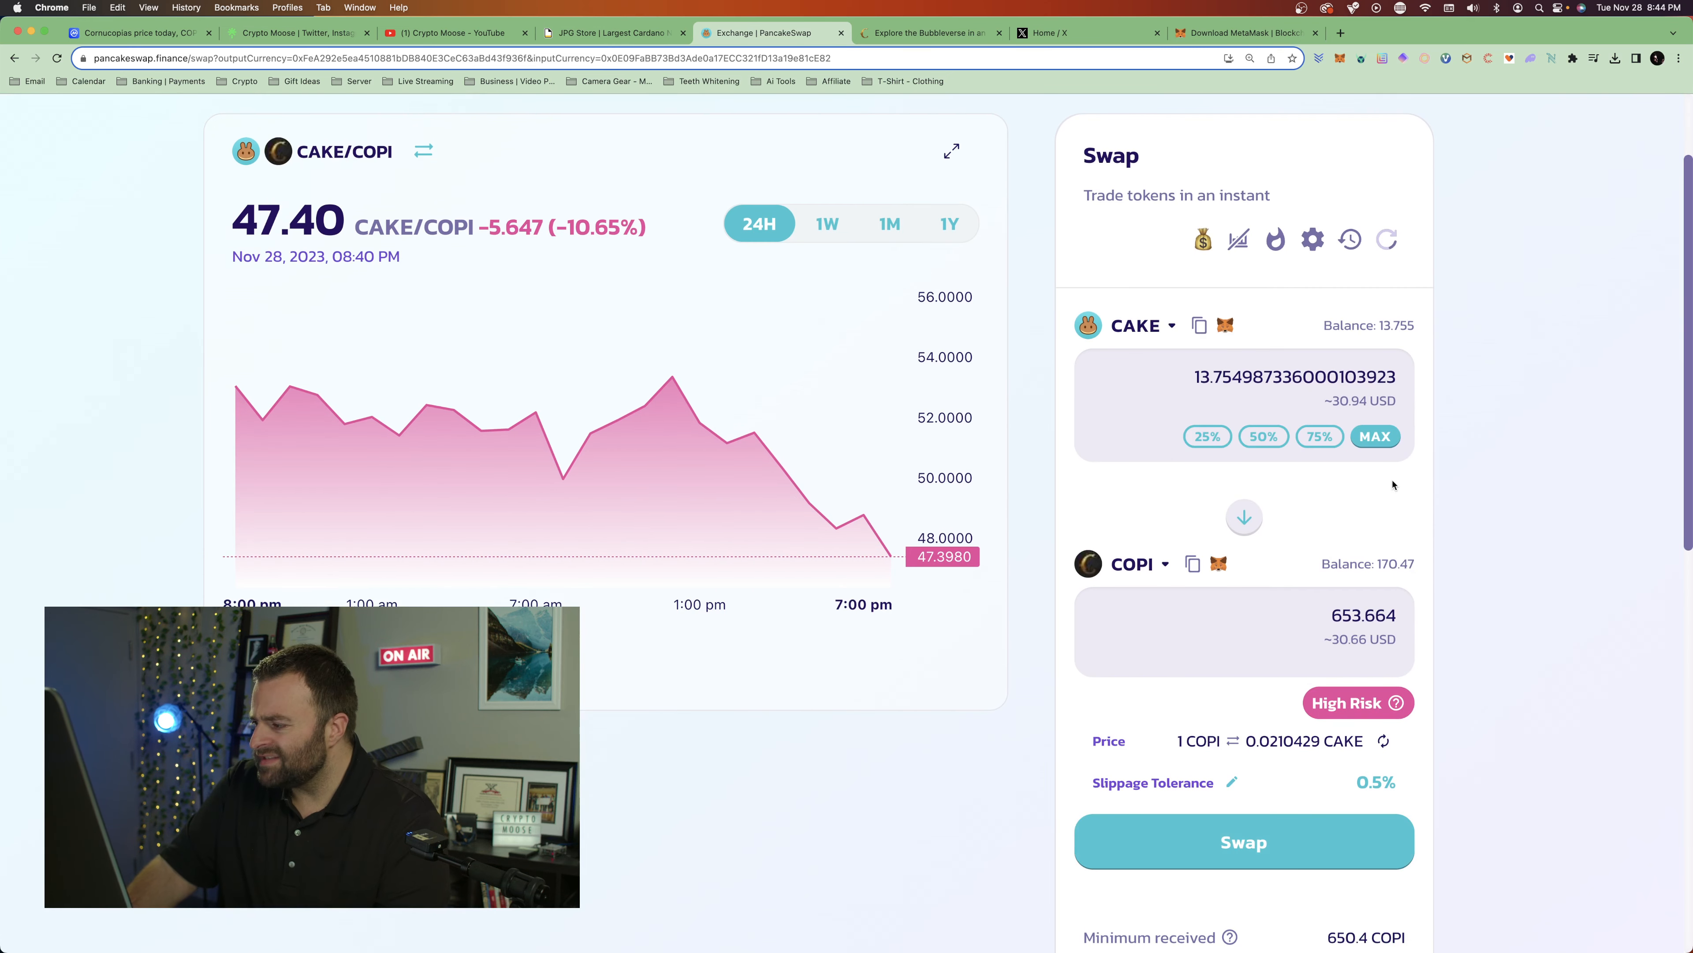
pyautogui.click(1381, 435)
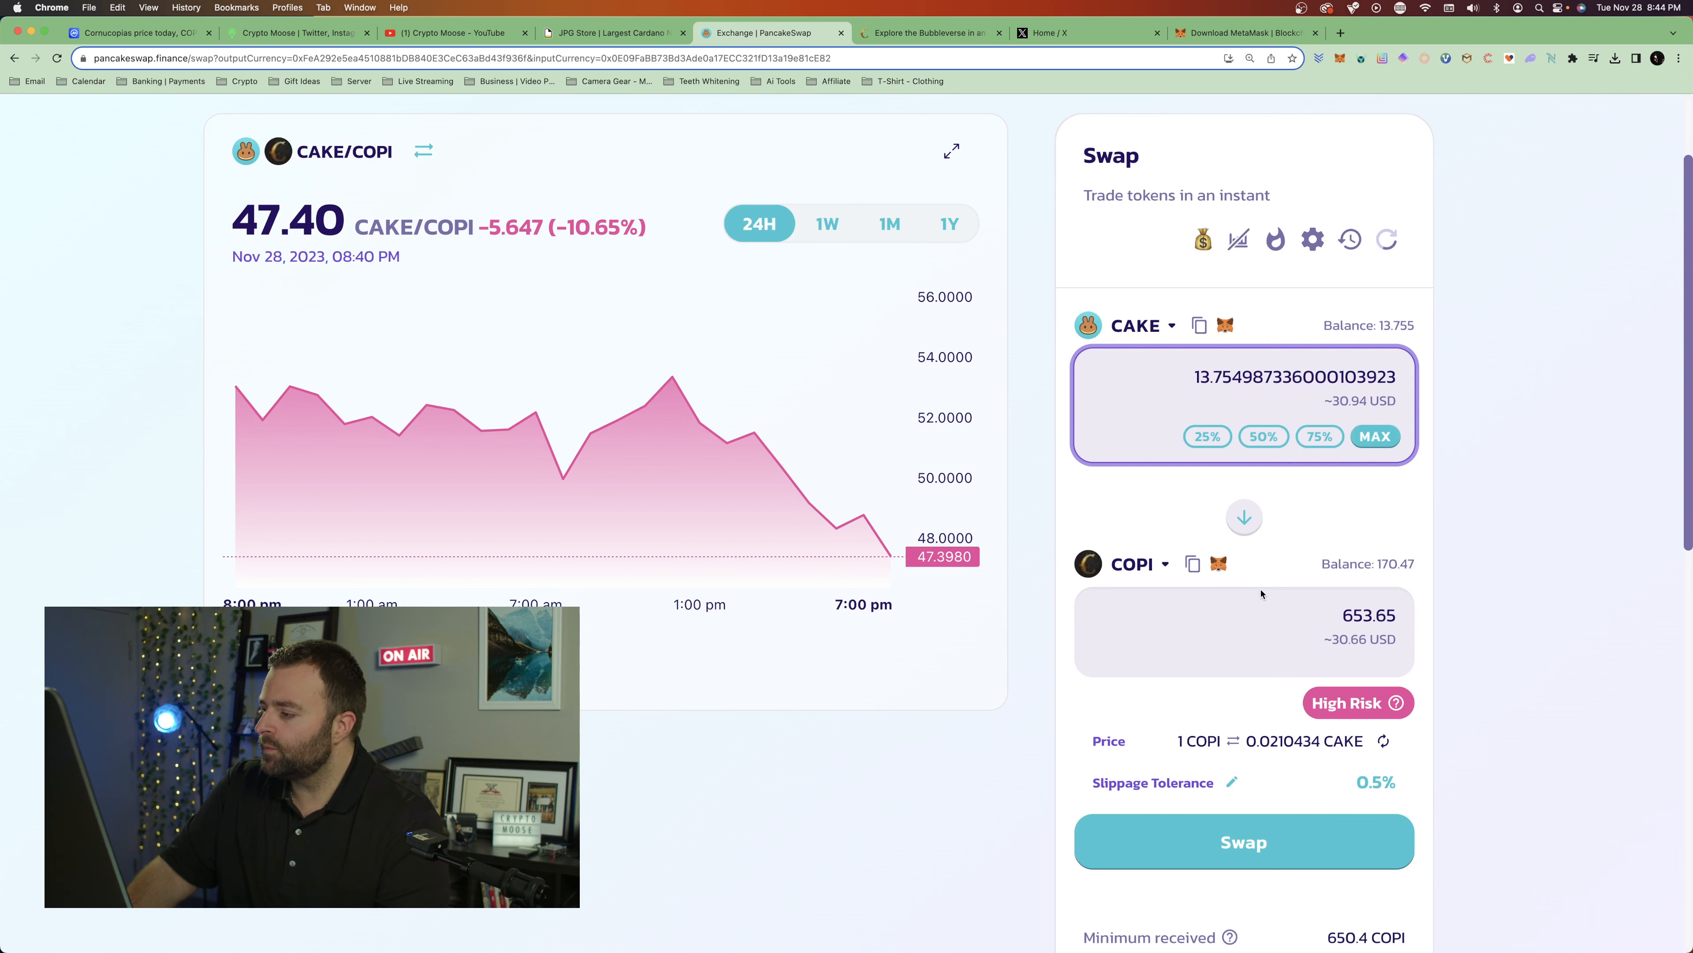
# Step: Set the slippage tolerance to 0.1% in the swap settings and close them
pyautogui.click(1227, 833)
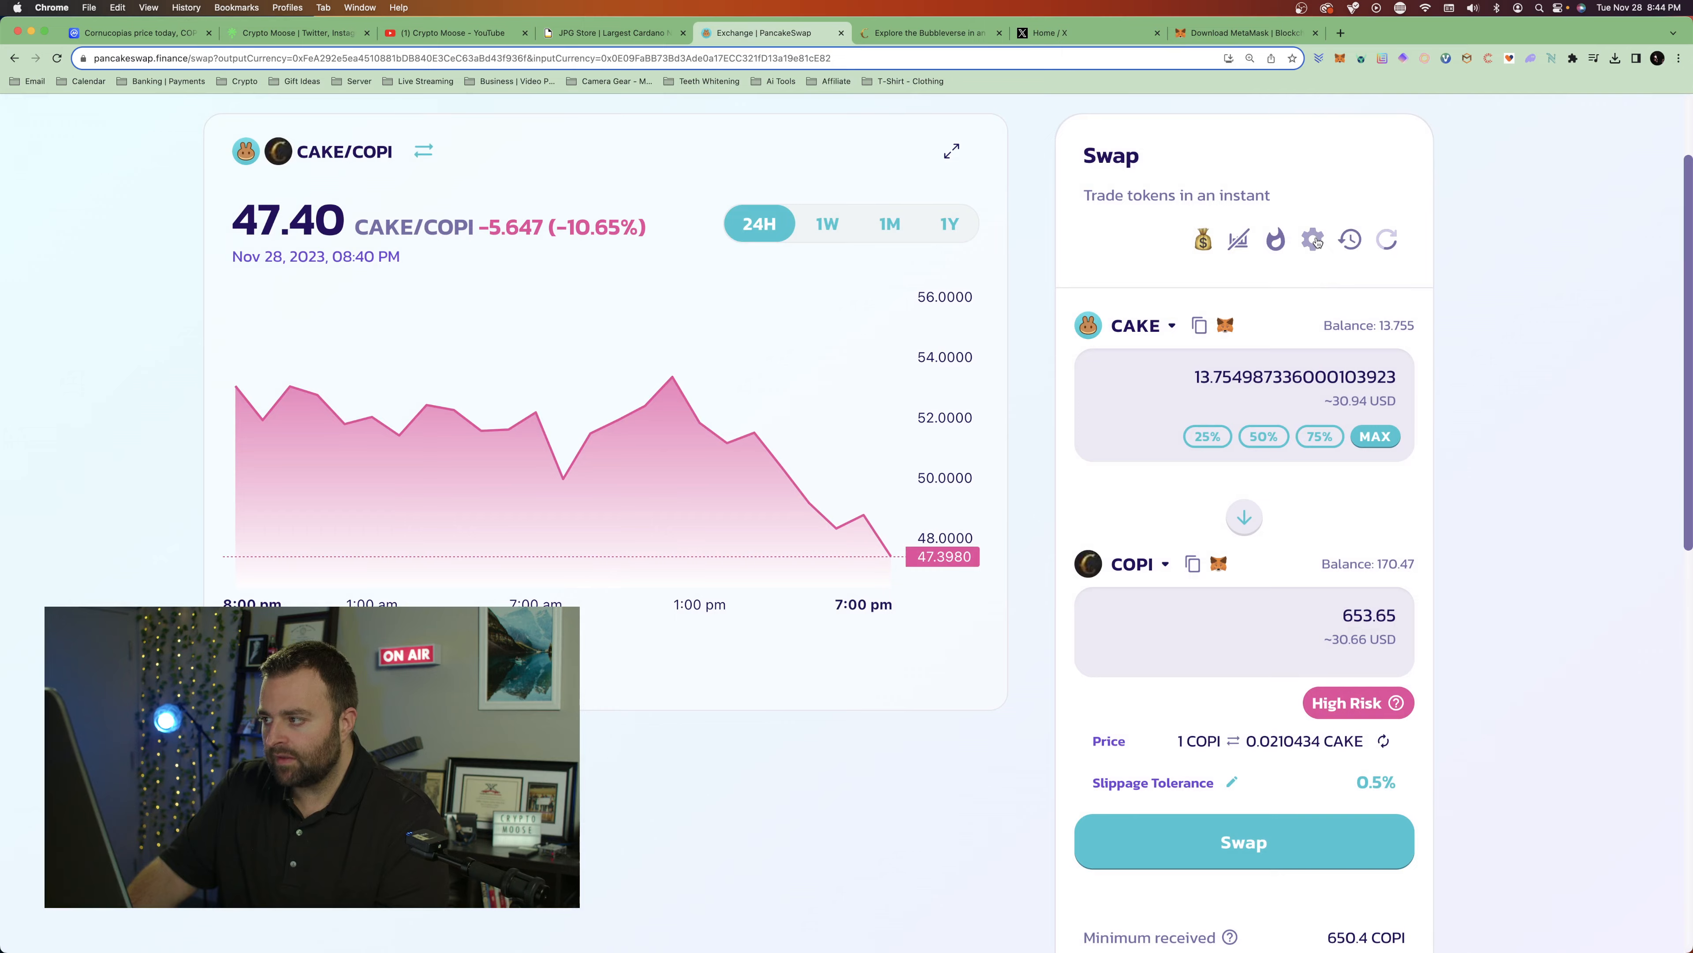
pyautogui.click(1313, 240)
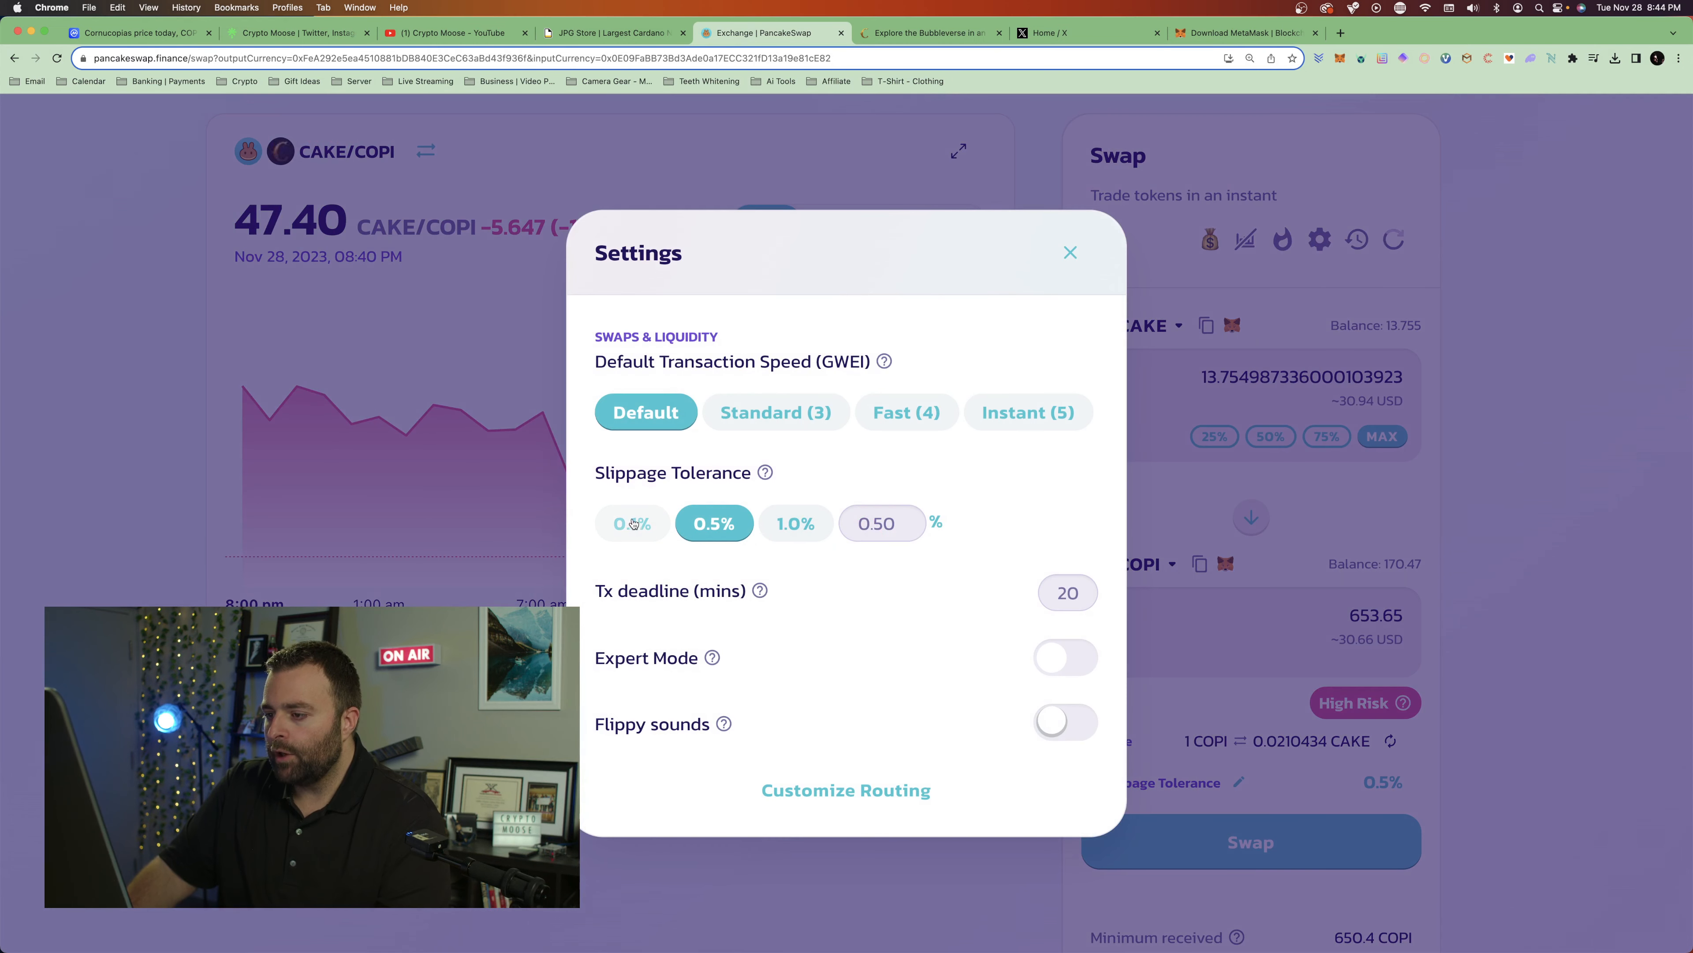
pyautogui.click(631, 525)
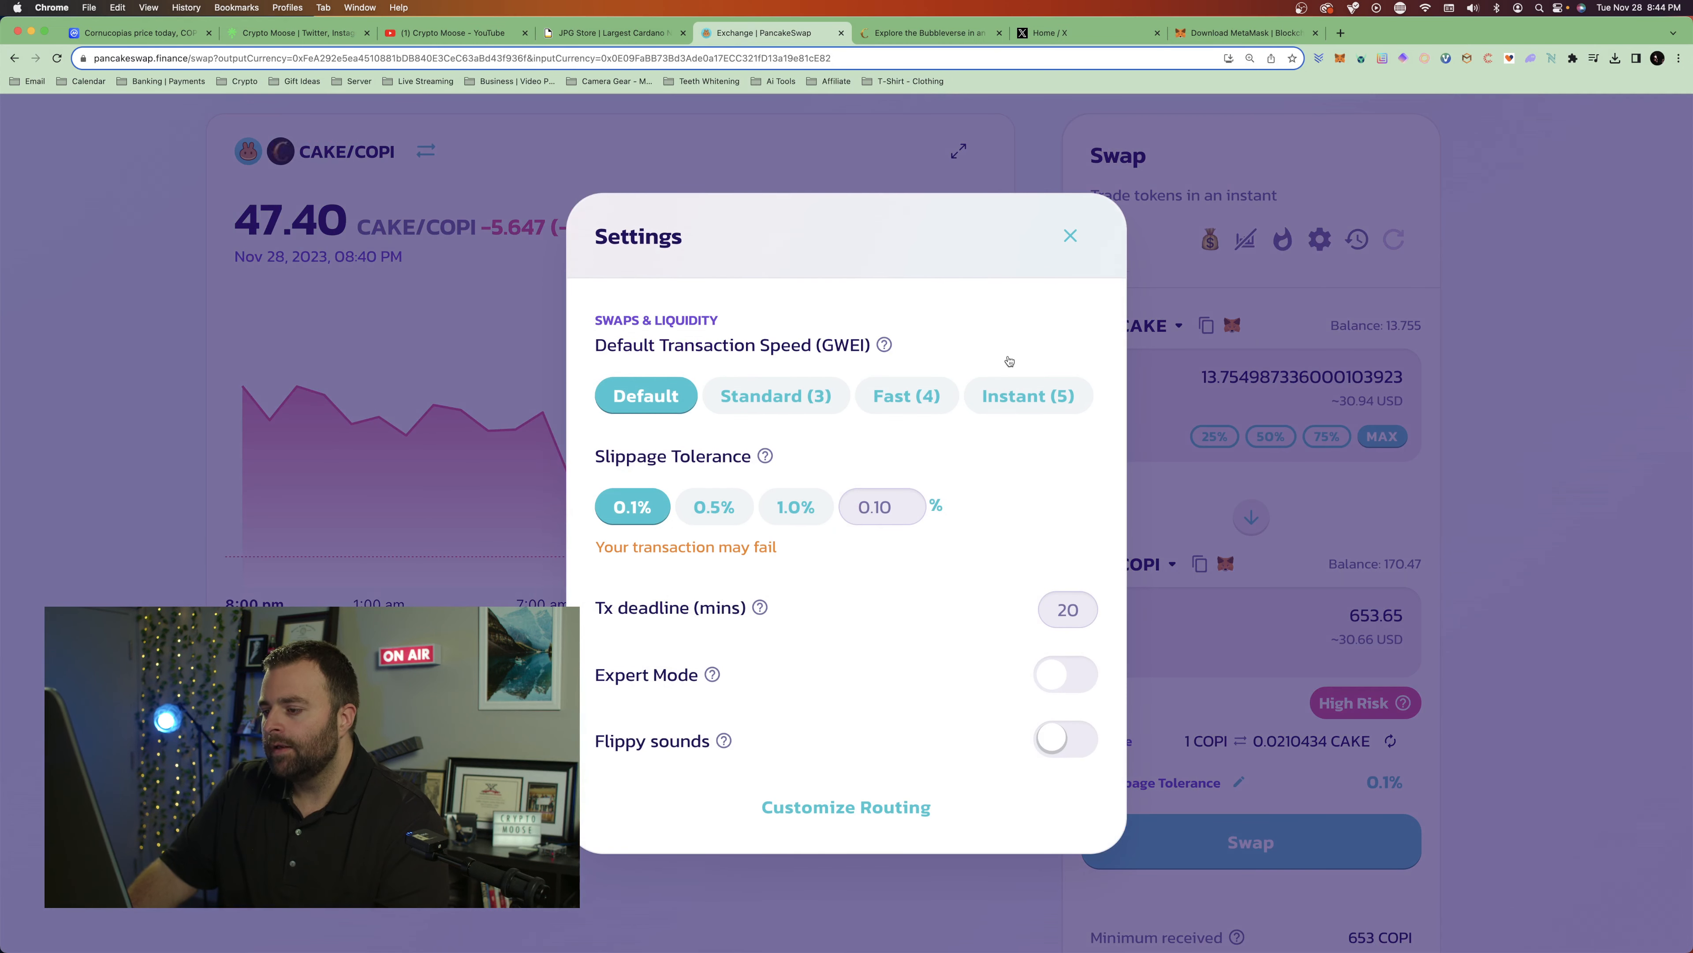
pyautogui.click(1151, 323)
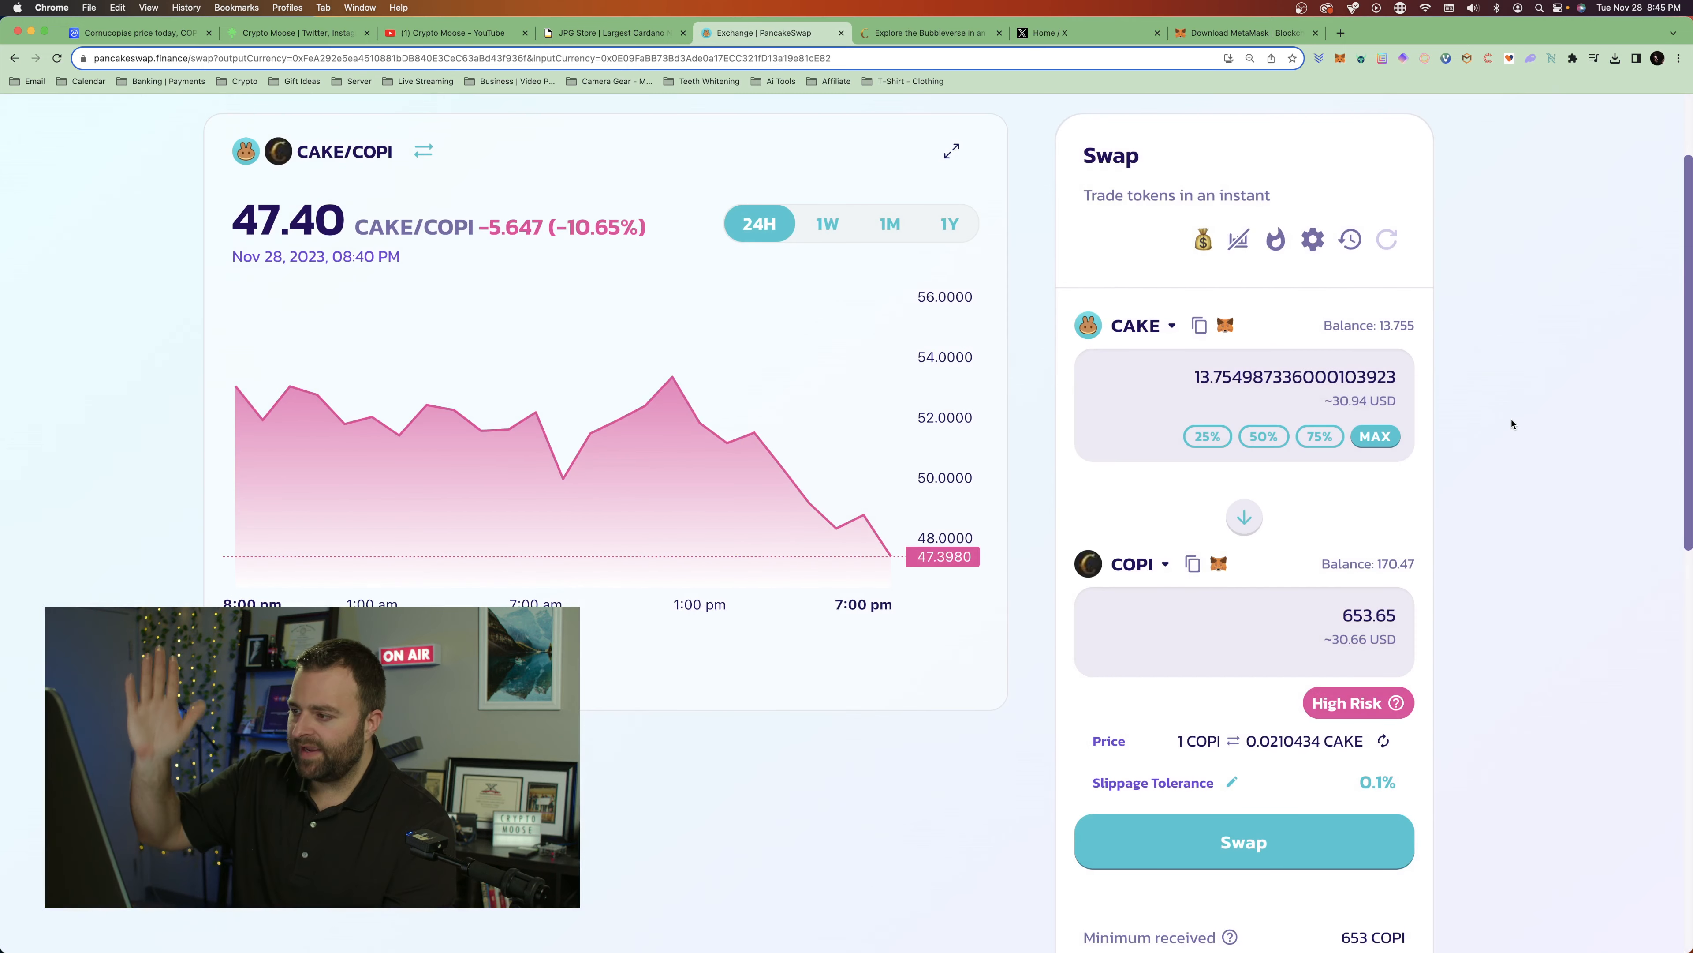
# Step: Reapply the maximum CAKE amount, then submit and confirm the swap of 13.755 CAKE for COPI on PancakeSwap
pyautogui.click(1340, 438)
pyautogui.click(1375, 436)
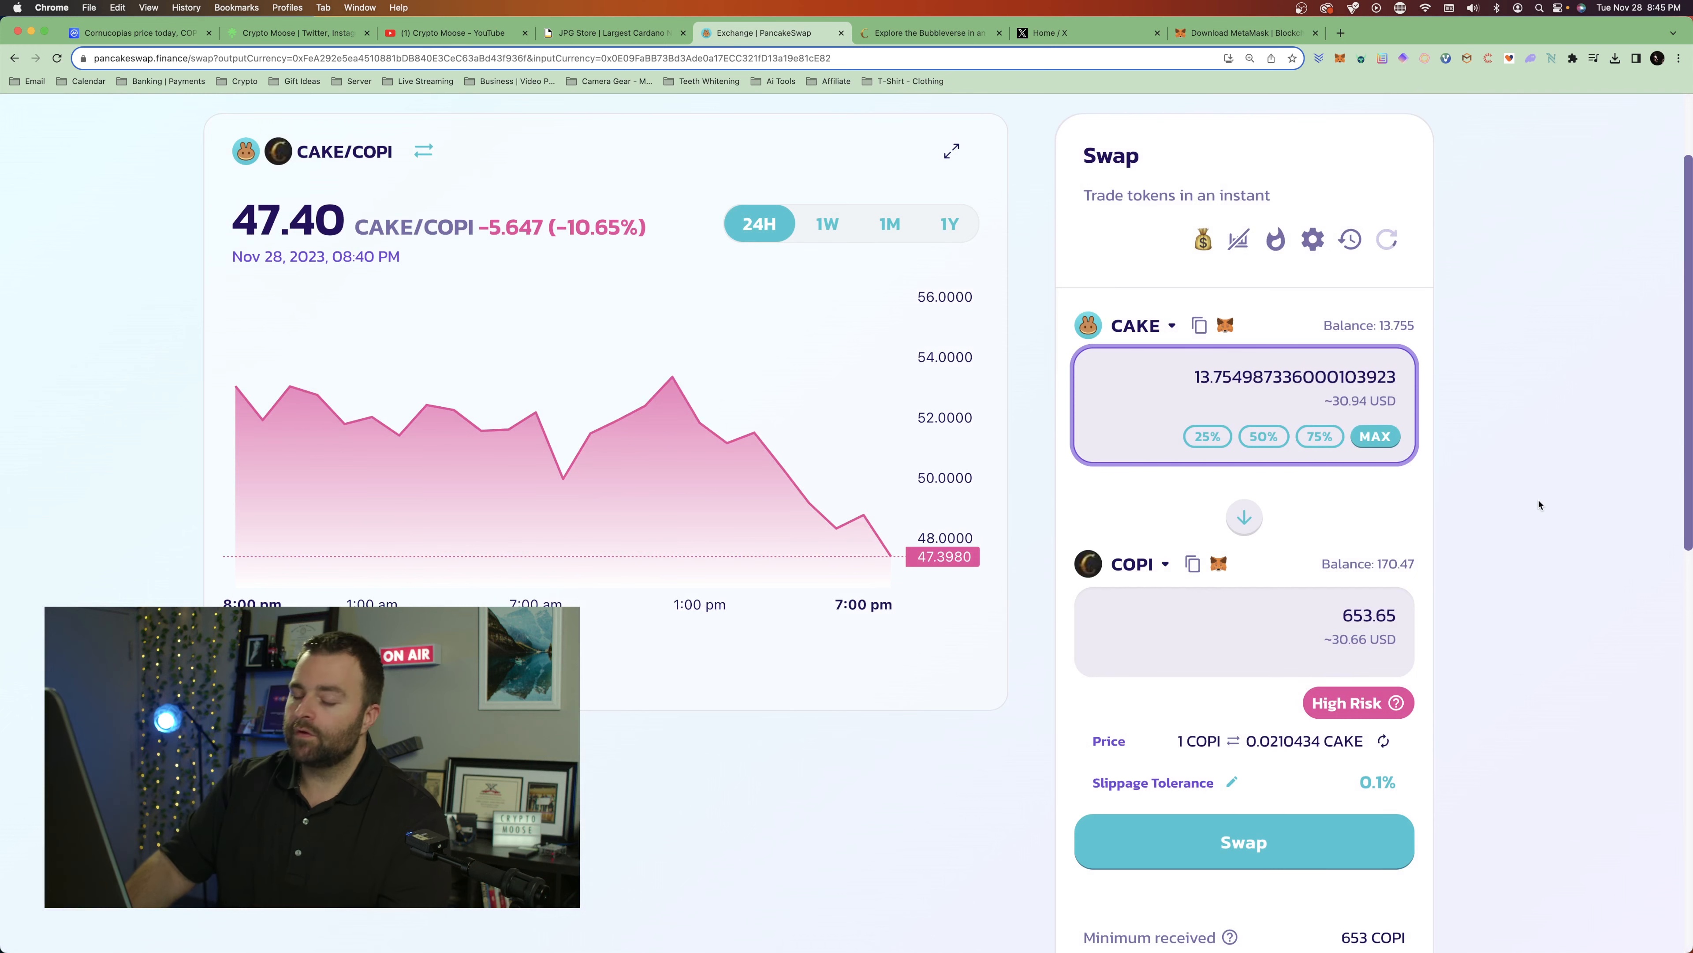
pyautogui.scroll(3, 1538, 505)
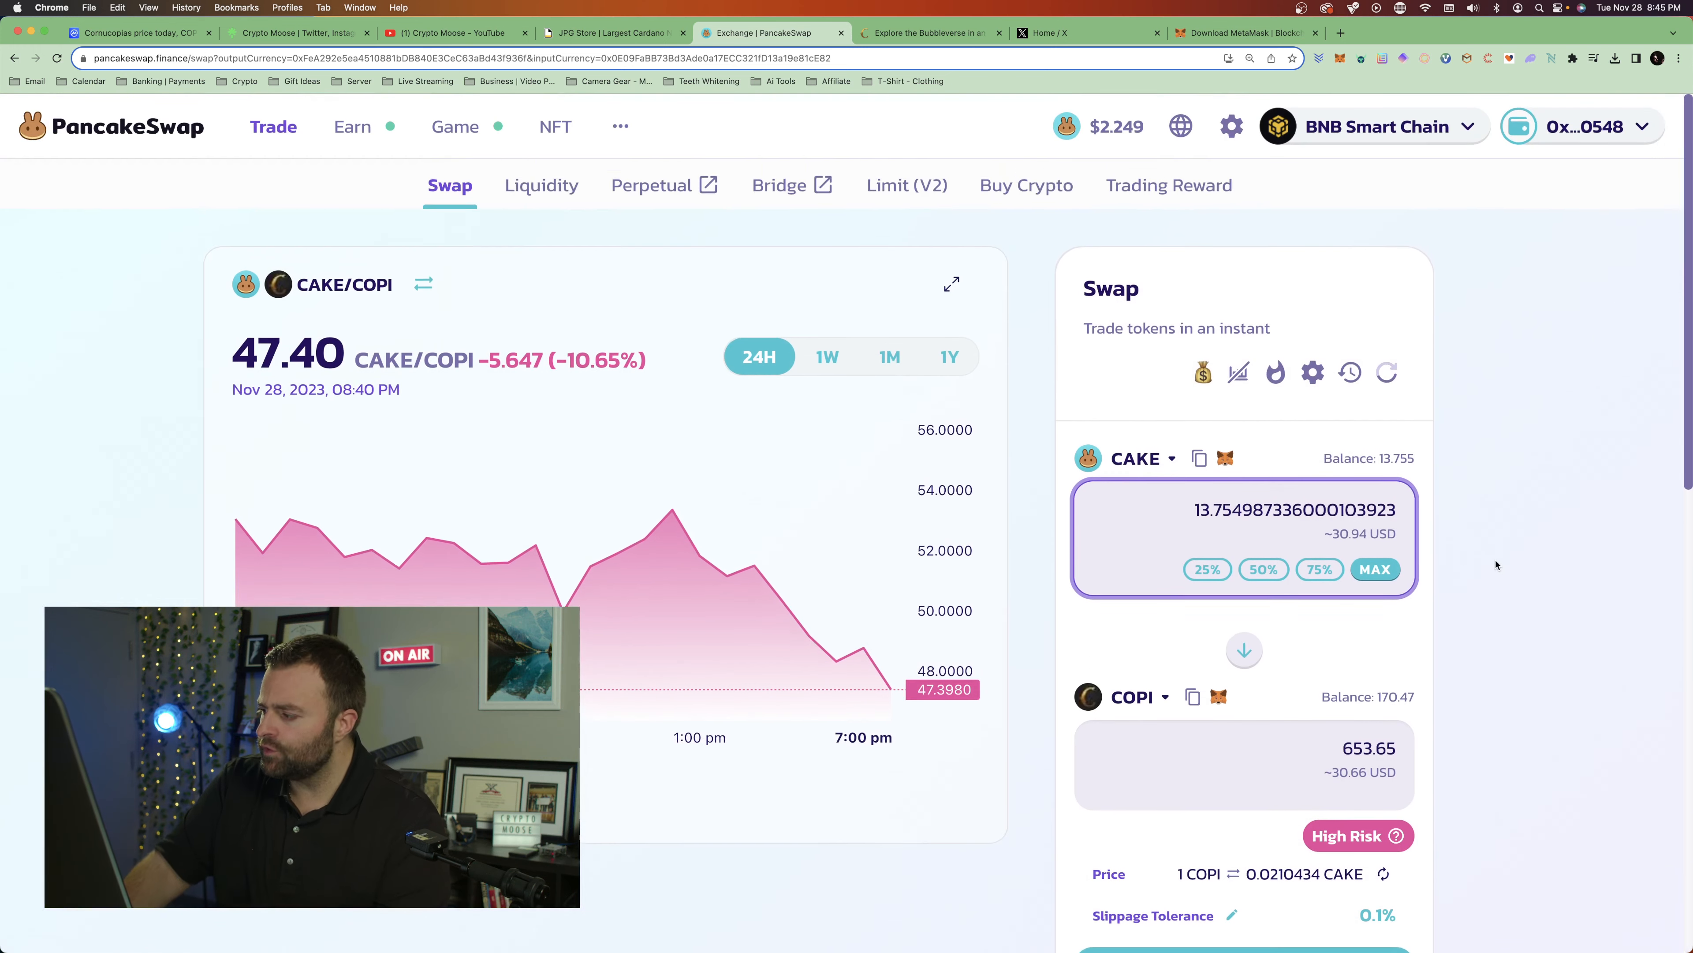
pyautogui.scroll(-2, 1495, 565)
pyautogui.click(1311, 826)
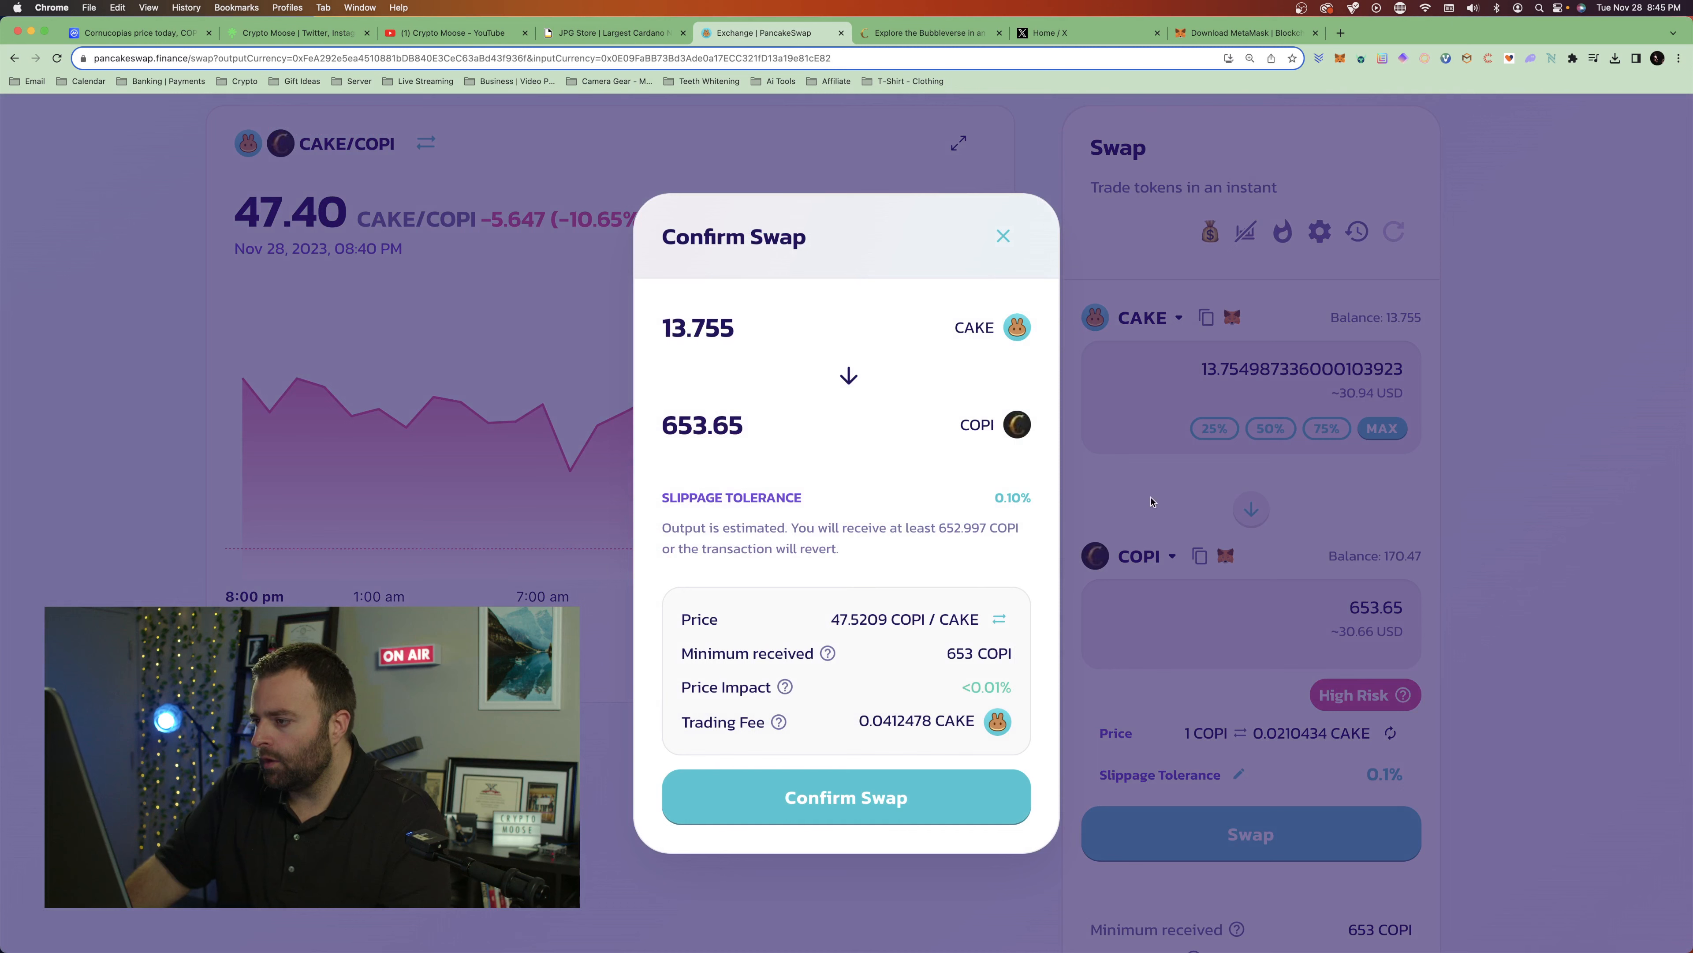
pyautogui.click(880, 797)
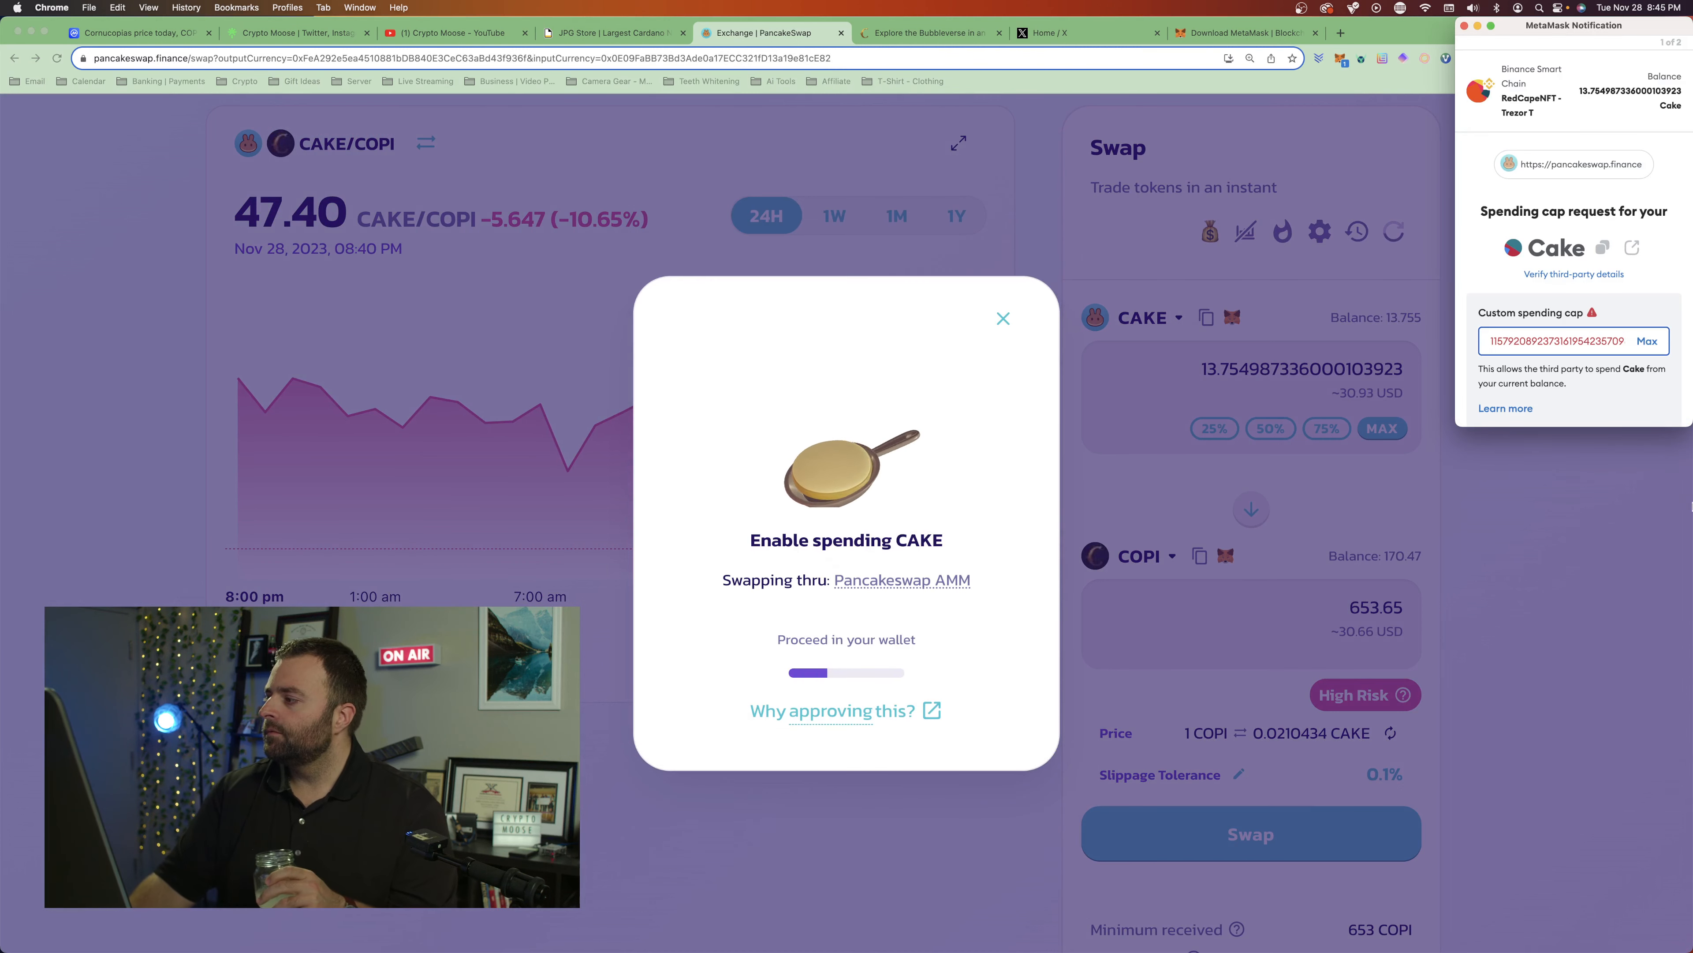
# Step: Approve the site-requested CAKE spending cap in MetaMask and allow it once for this session in Trezor Connect
pyautogui.scroll(-3, 1622, 330)
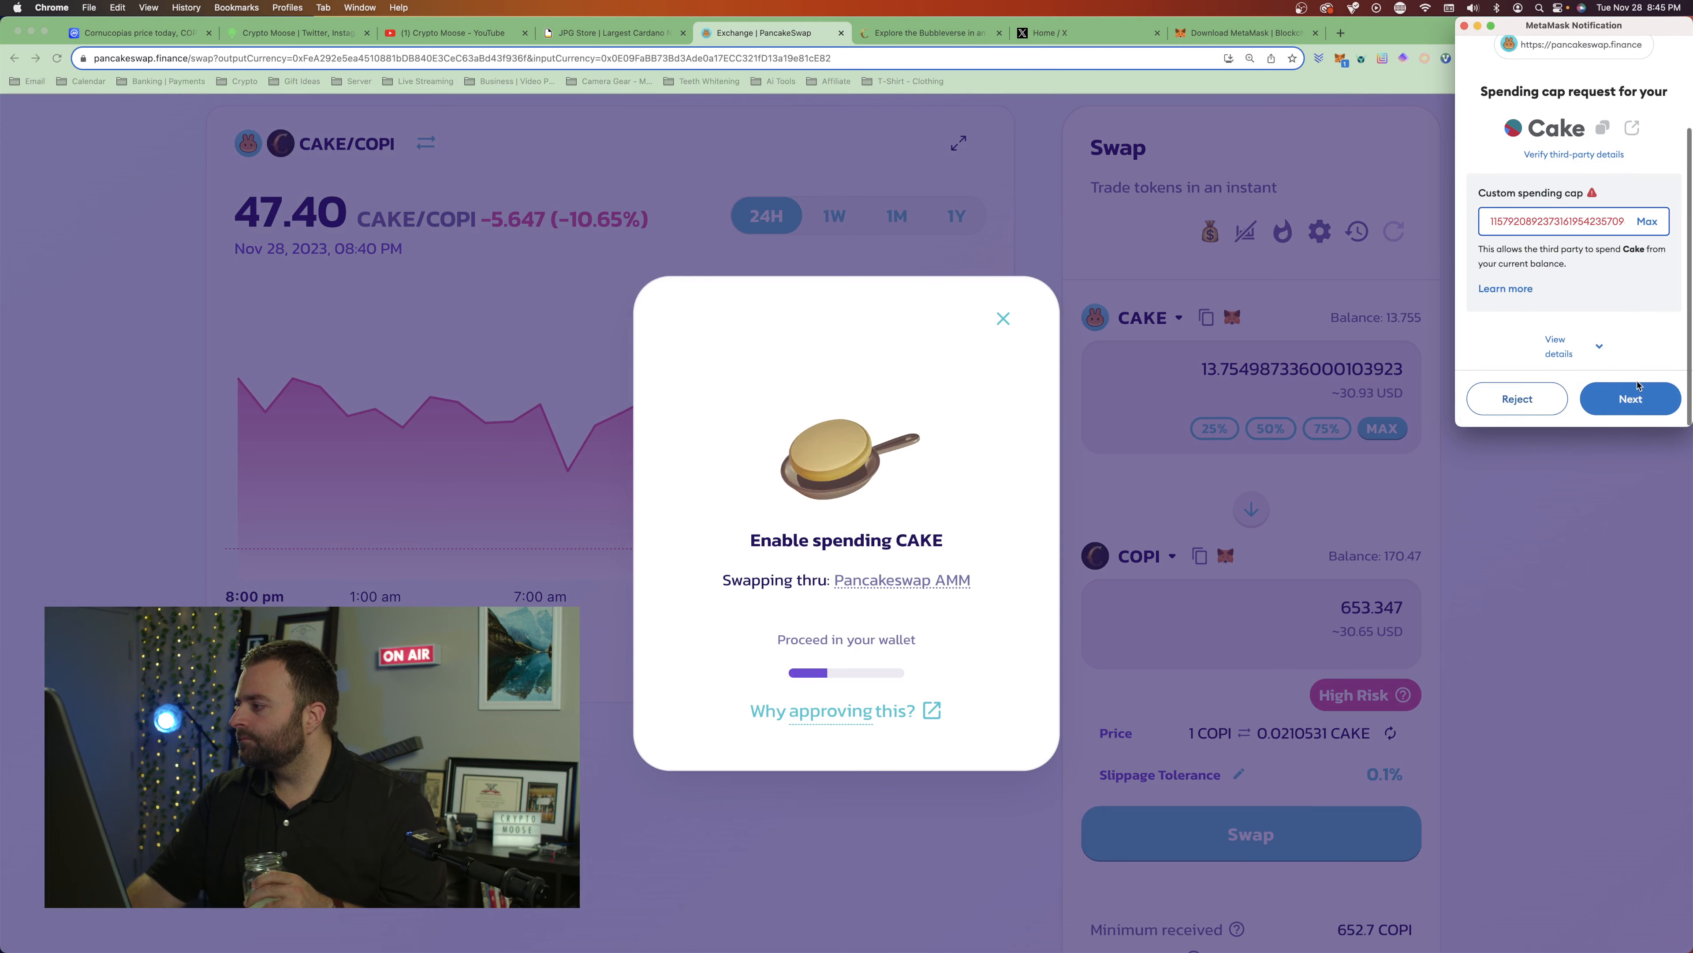
pyautogui.click(1634, 398)
pyautogui.scroll(-1, 1634, 399)
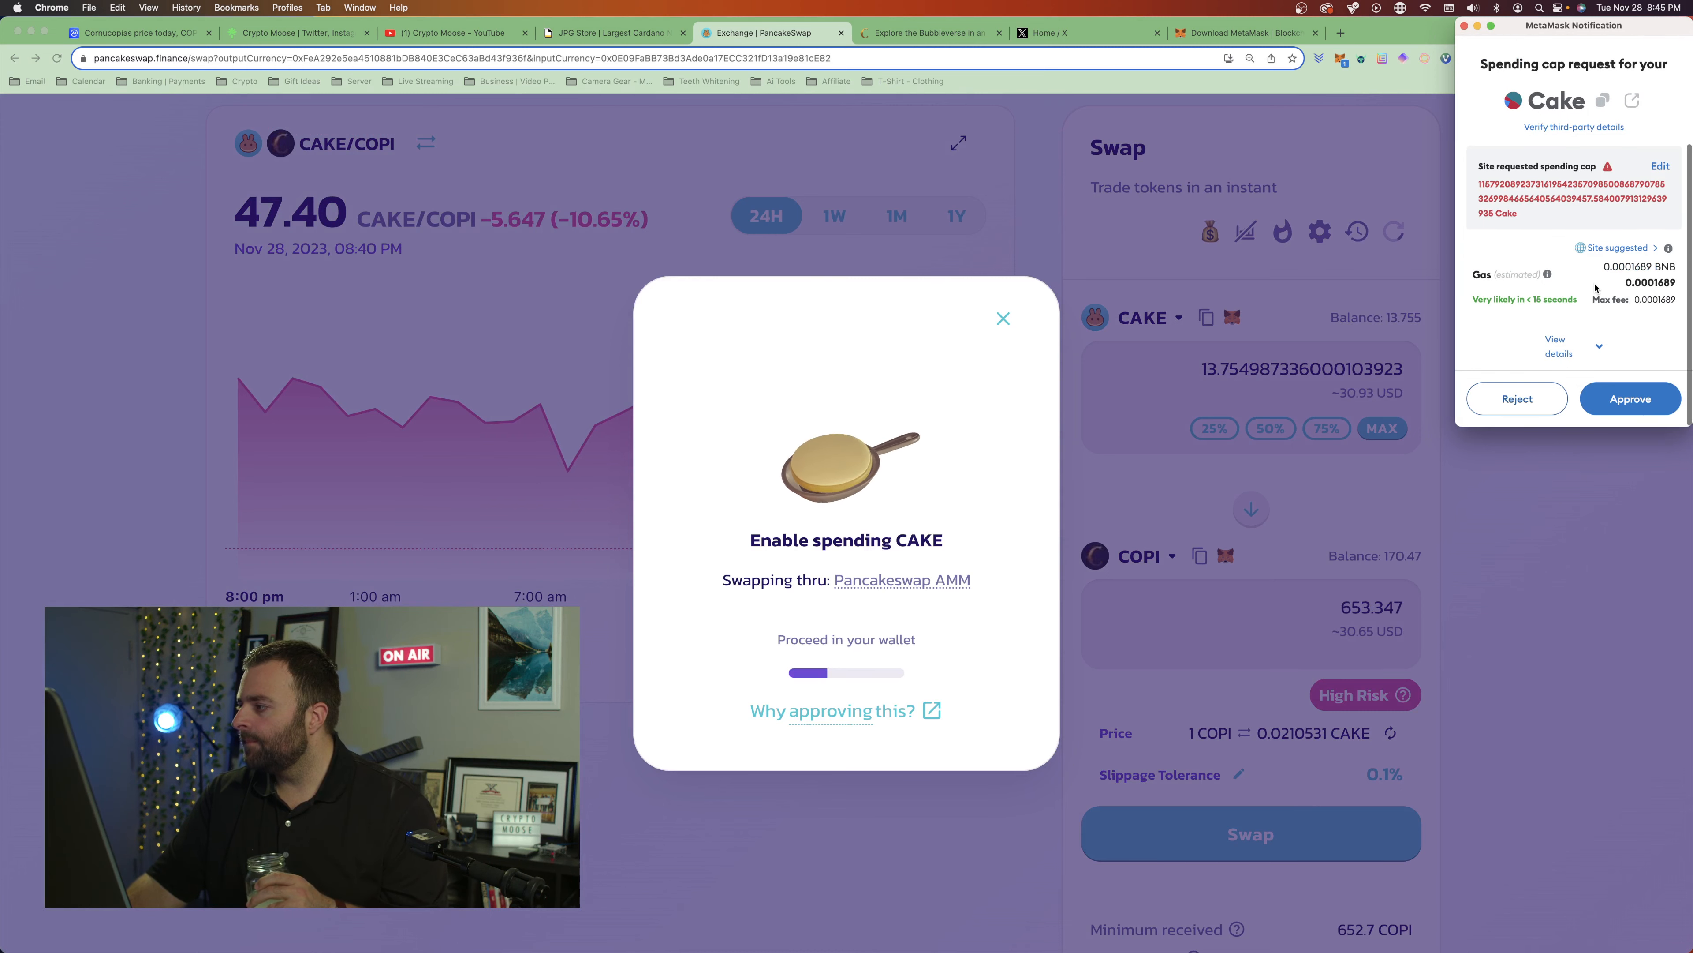
pyautogui.click(1635, 402)
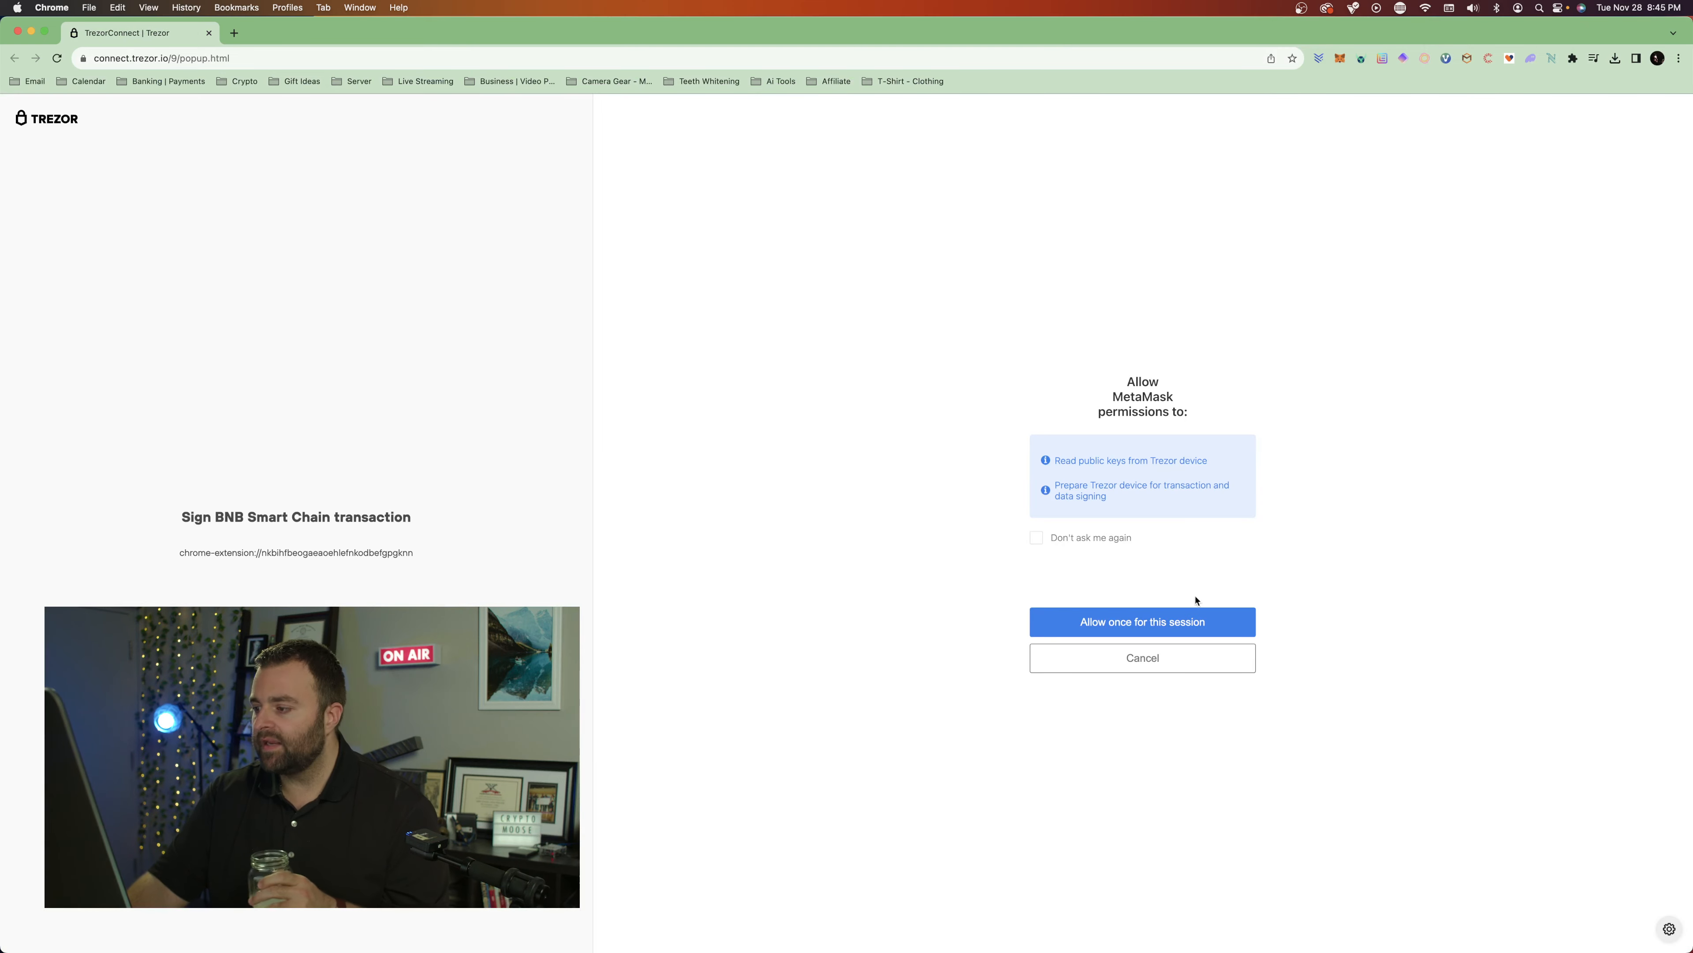
pyautogui.click(1117, 629)
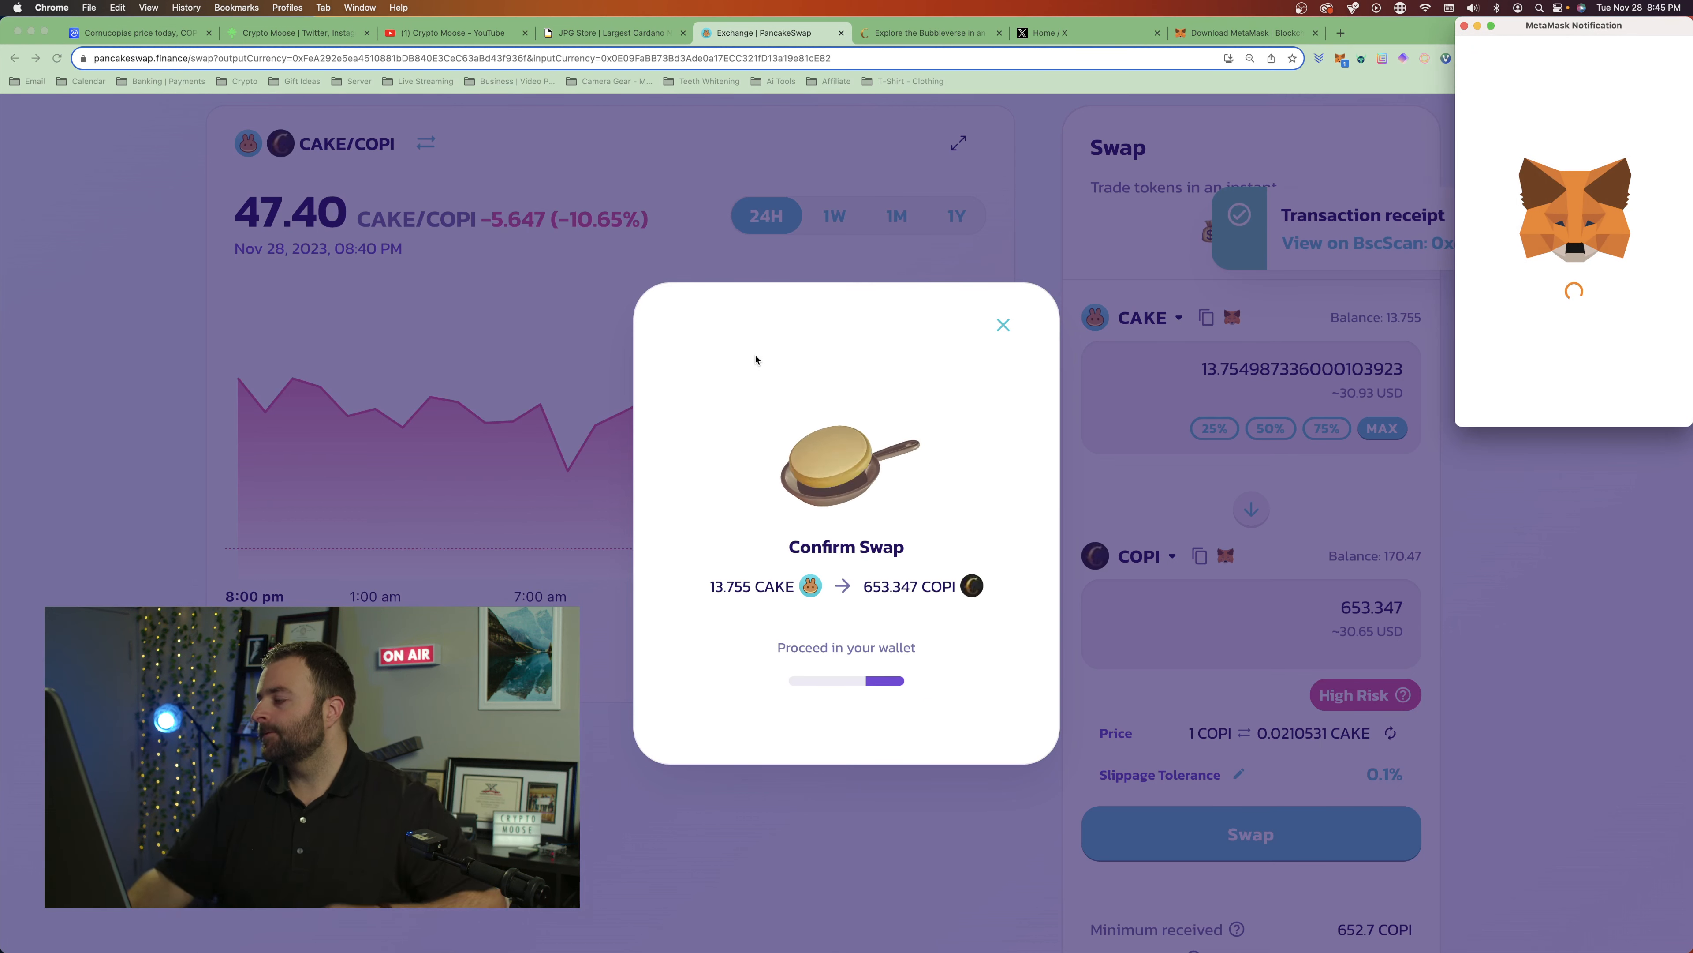
# Step: Confirm the CAKE swap transaction in MetaMask, allow Trezor Connect signing for this session, and dismiss the transaction receipts
pyautogui.scroll(-1, 1591, 300)
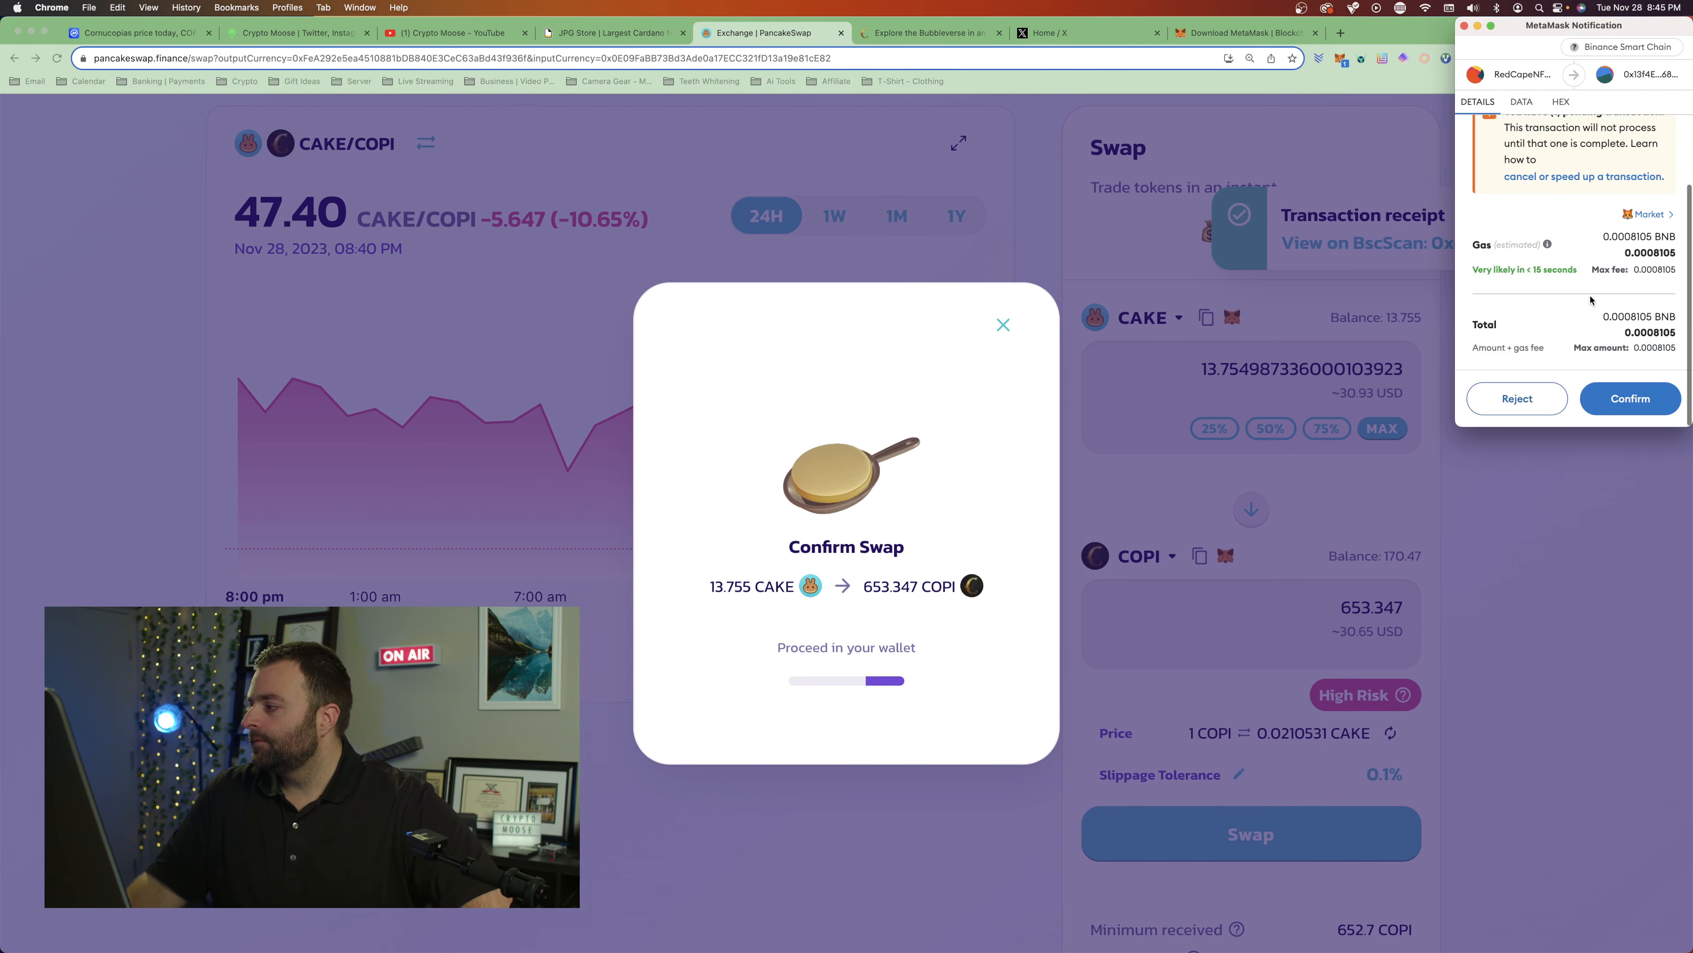
pyautogui.click(1631, 399)
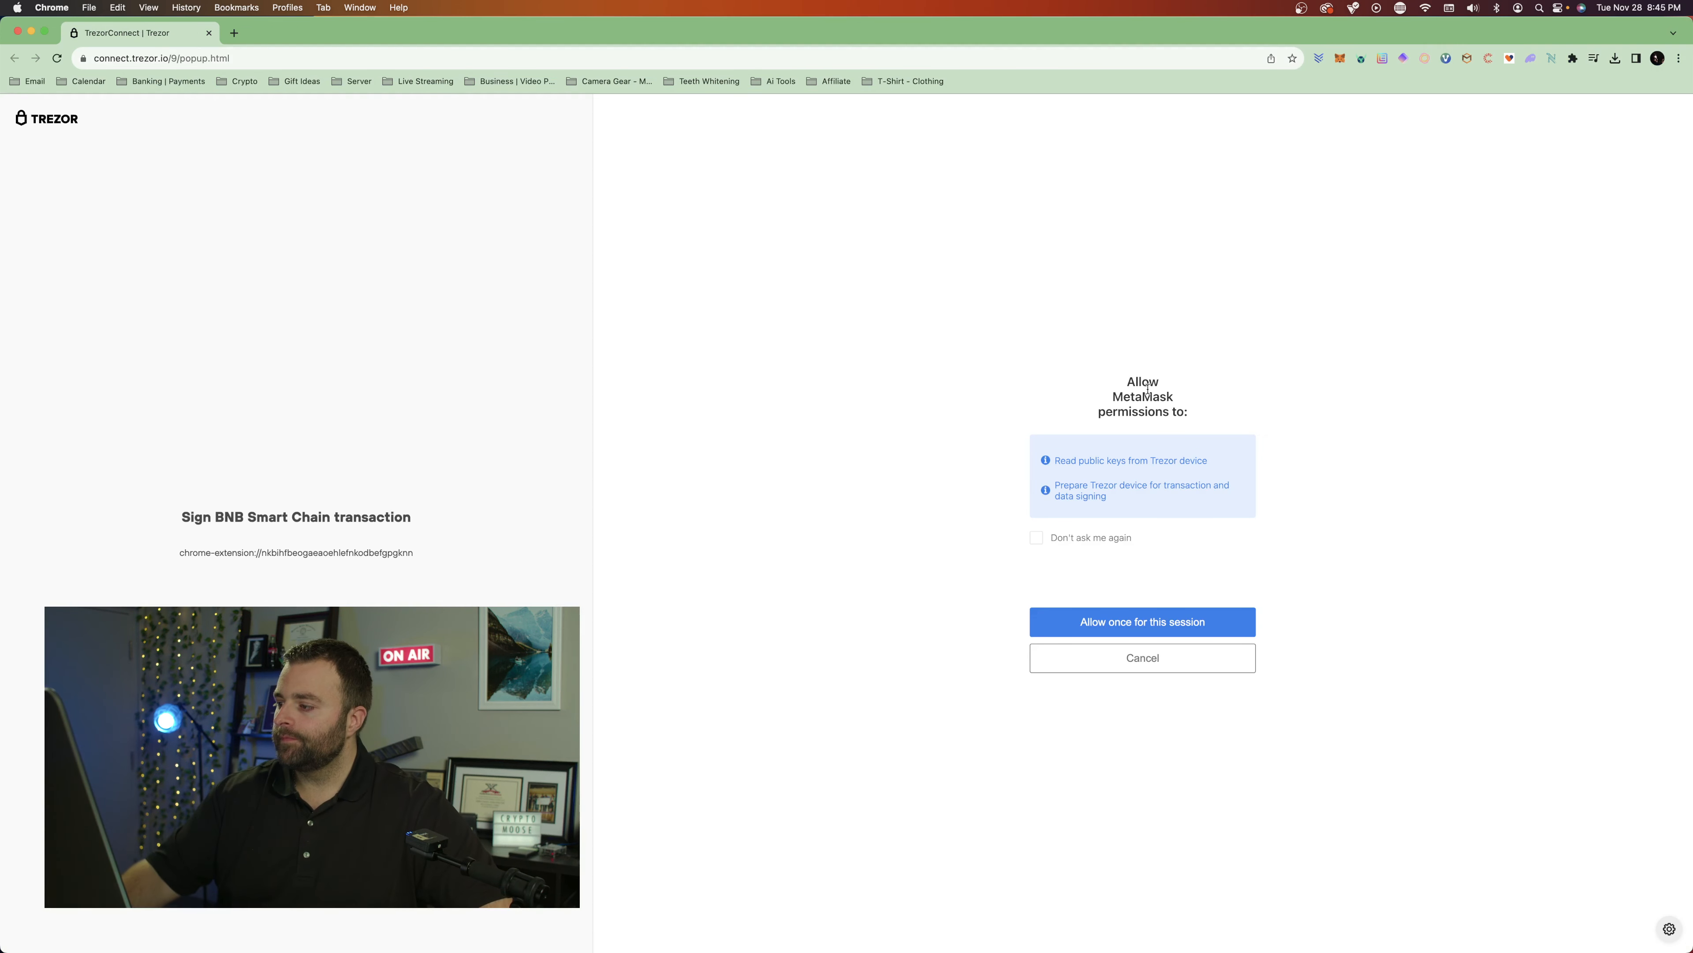
pyautogui.click(1186, 623)
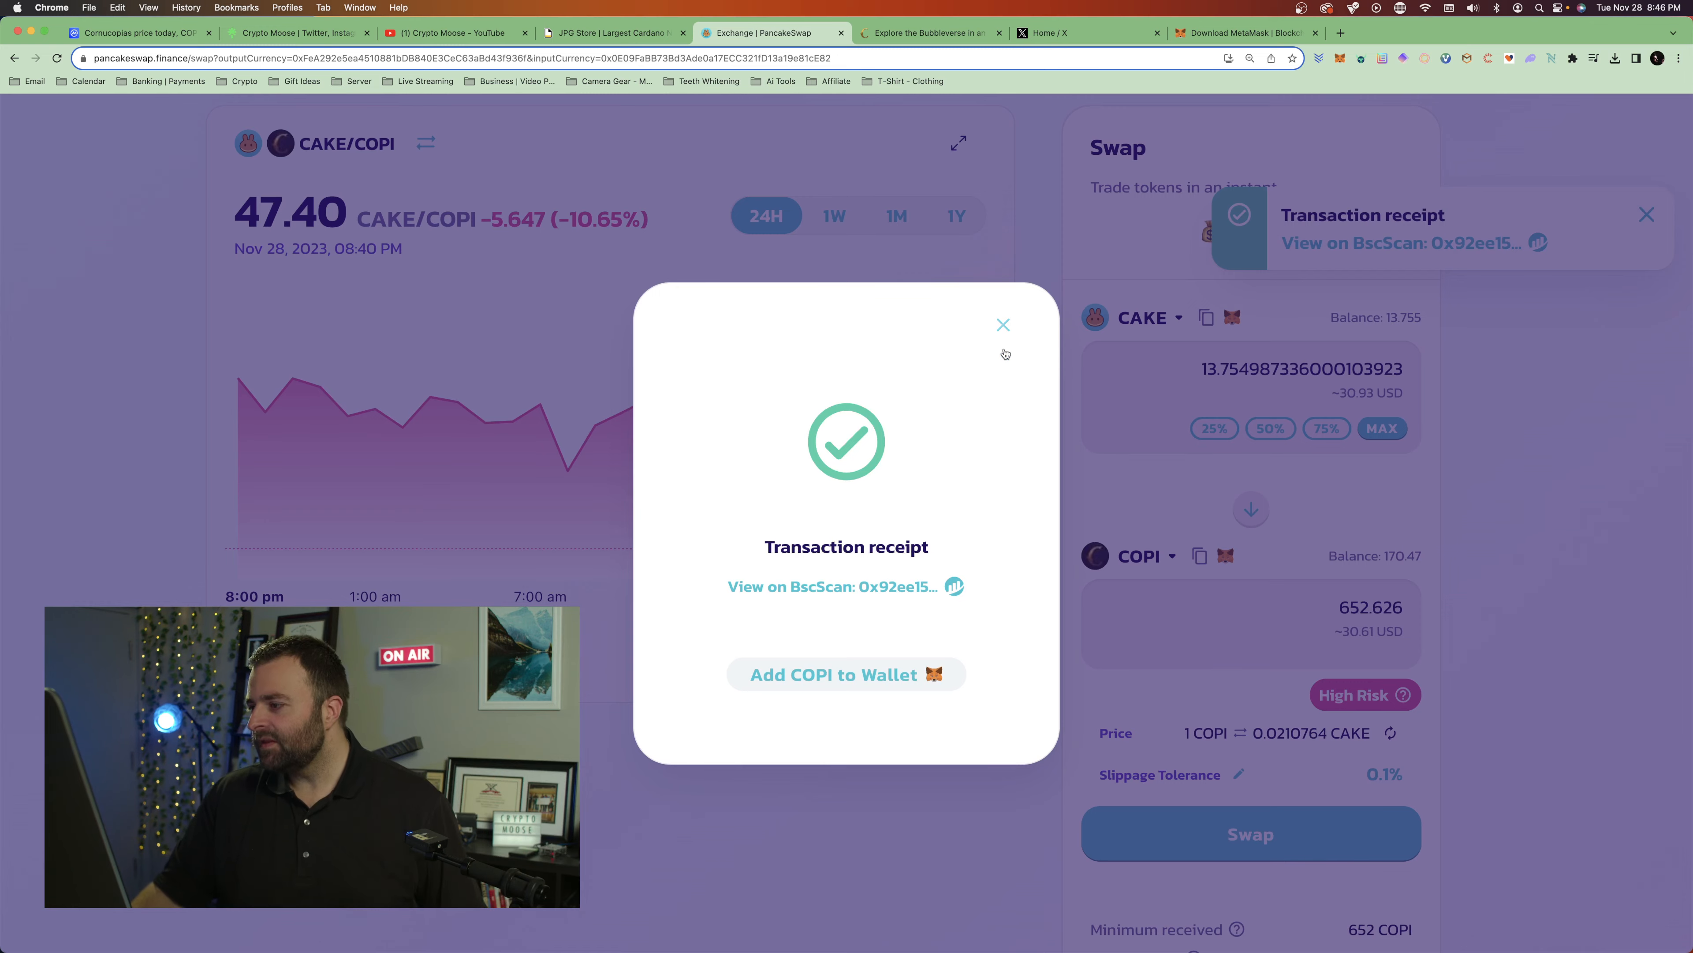
pyautogui.click(1004, 325)
pyautogui.click(1644, 215)
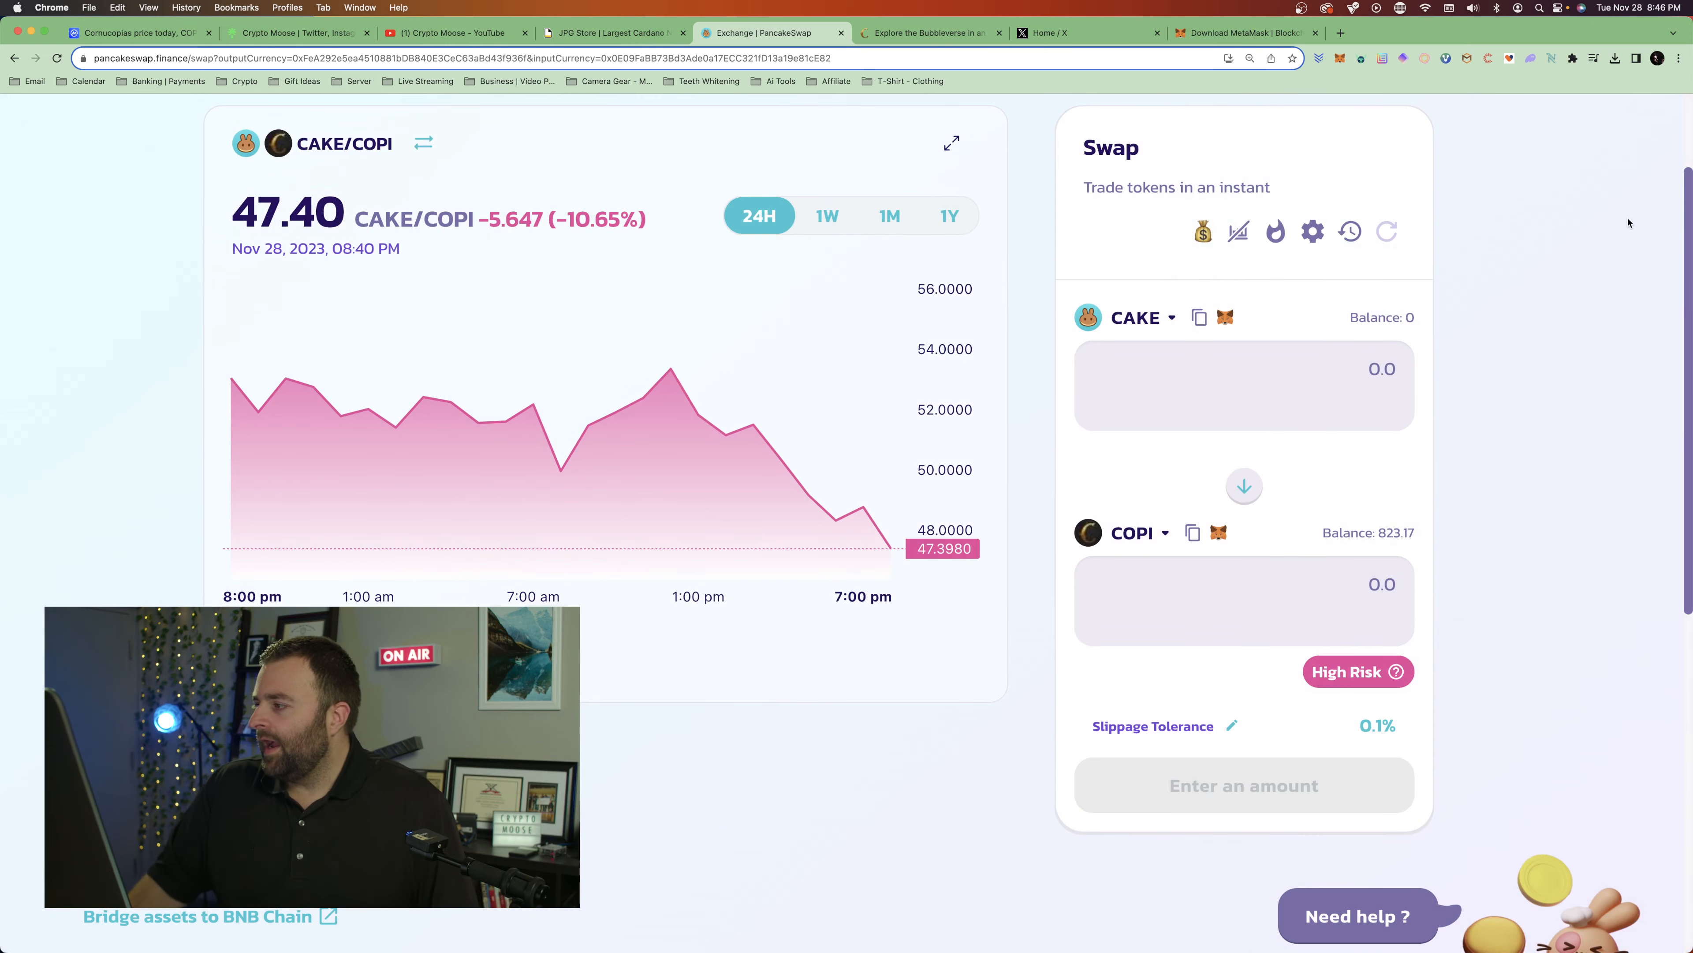
# Step: Check the BNB, CAKE and COPI balances in the MetaMask token list after the swap
pyautogui.scroll(3, 1630, 223)
pyautogui.click(1340, 61)
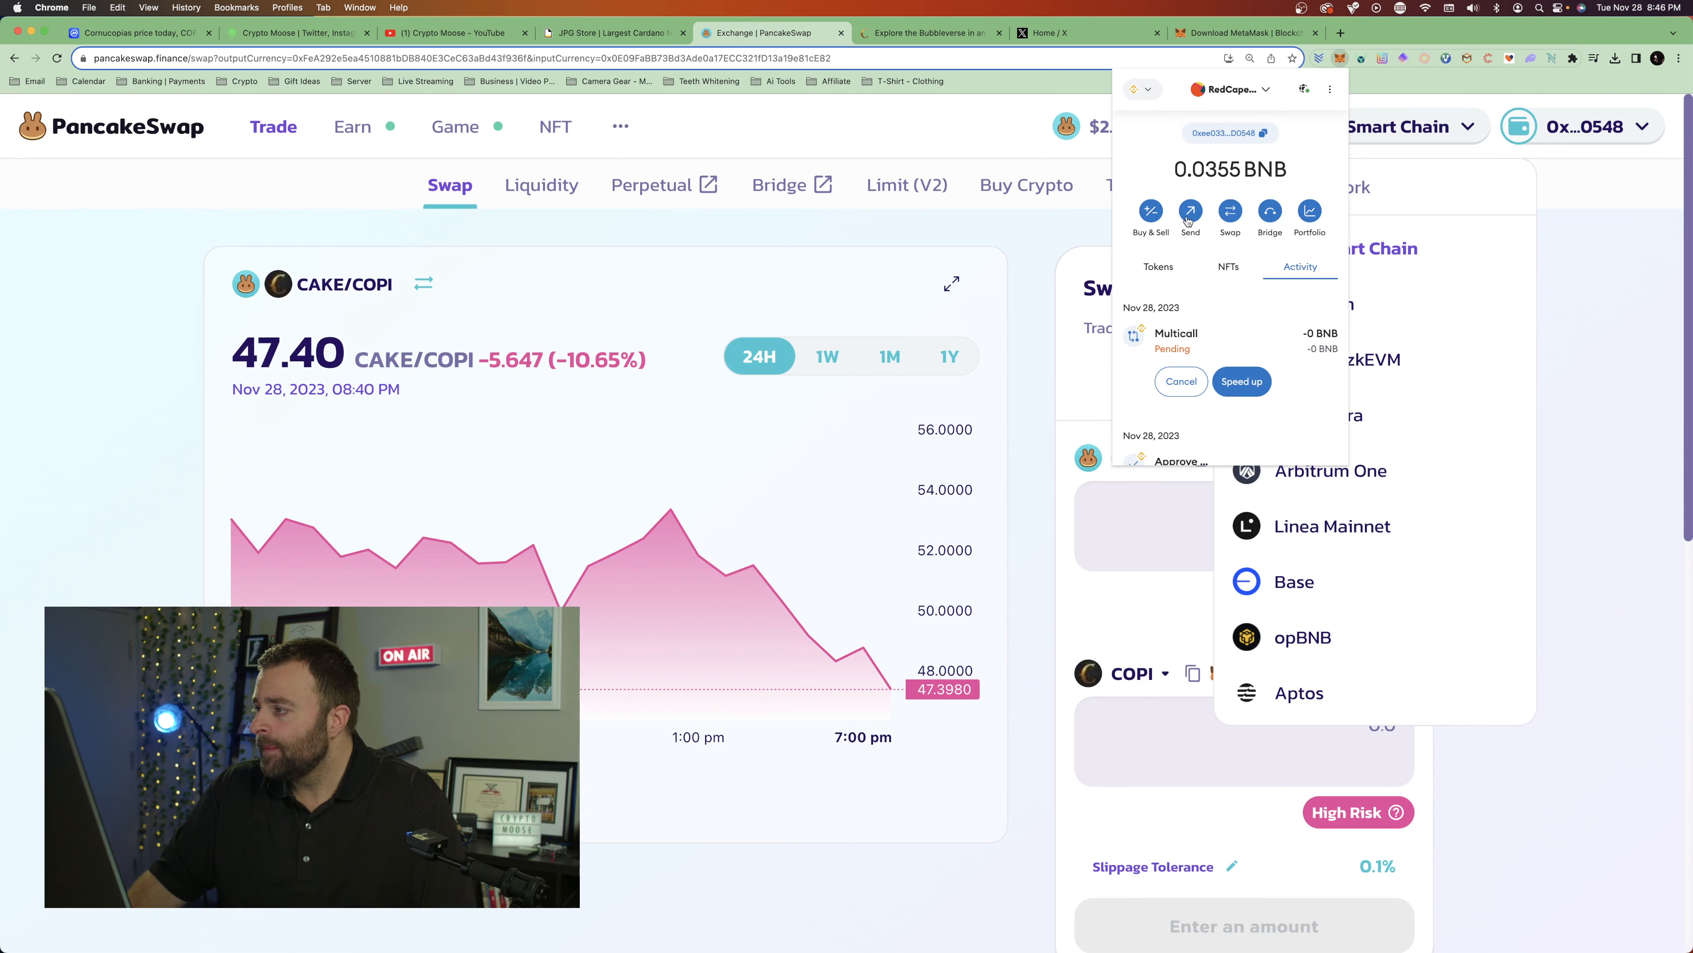
pyautogui.click(1158, 272)
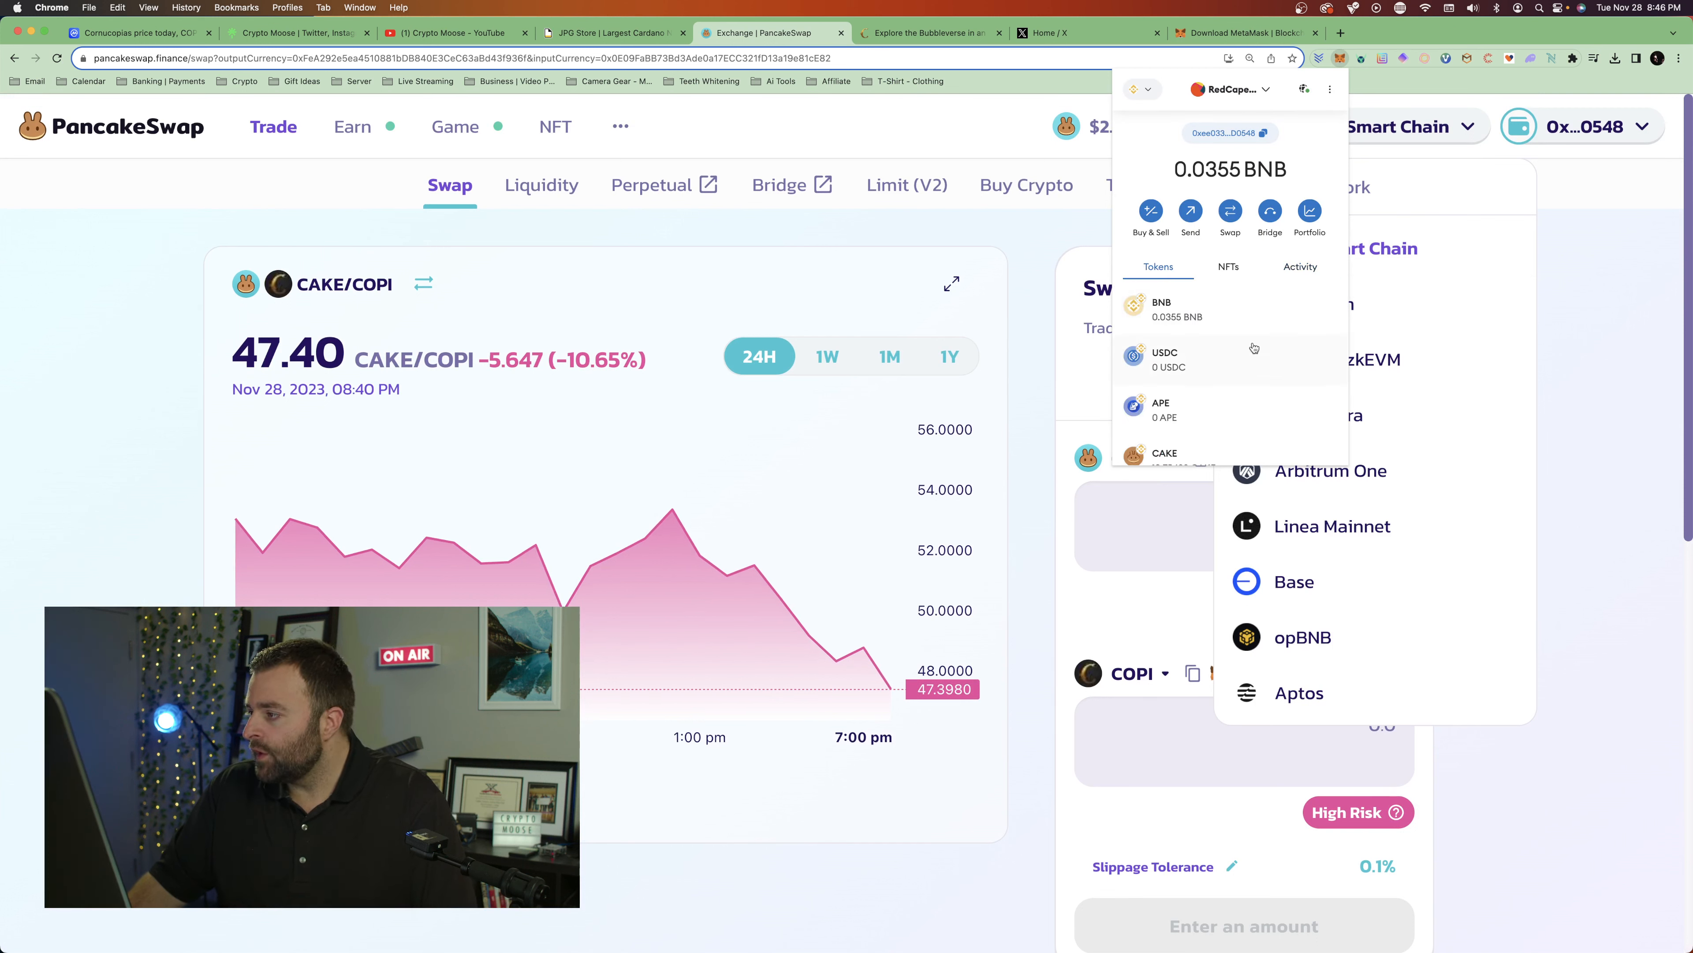
pyautogui.scroll(-2, 1260, 351)
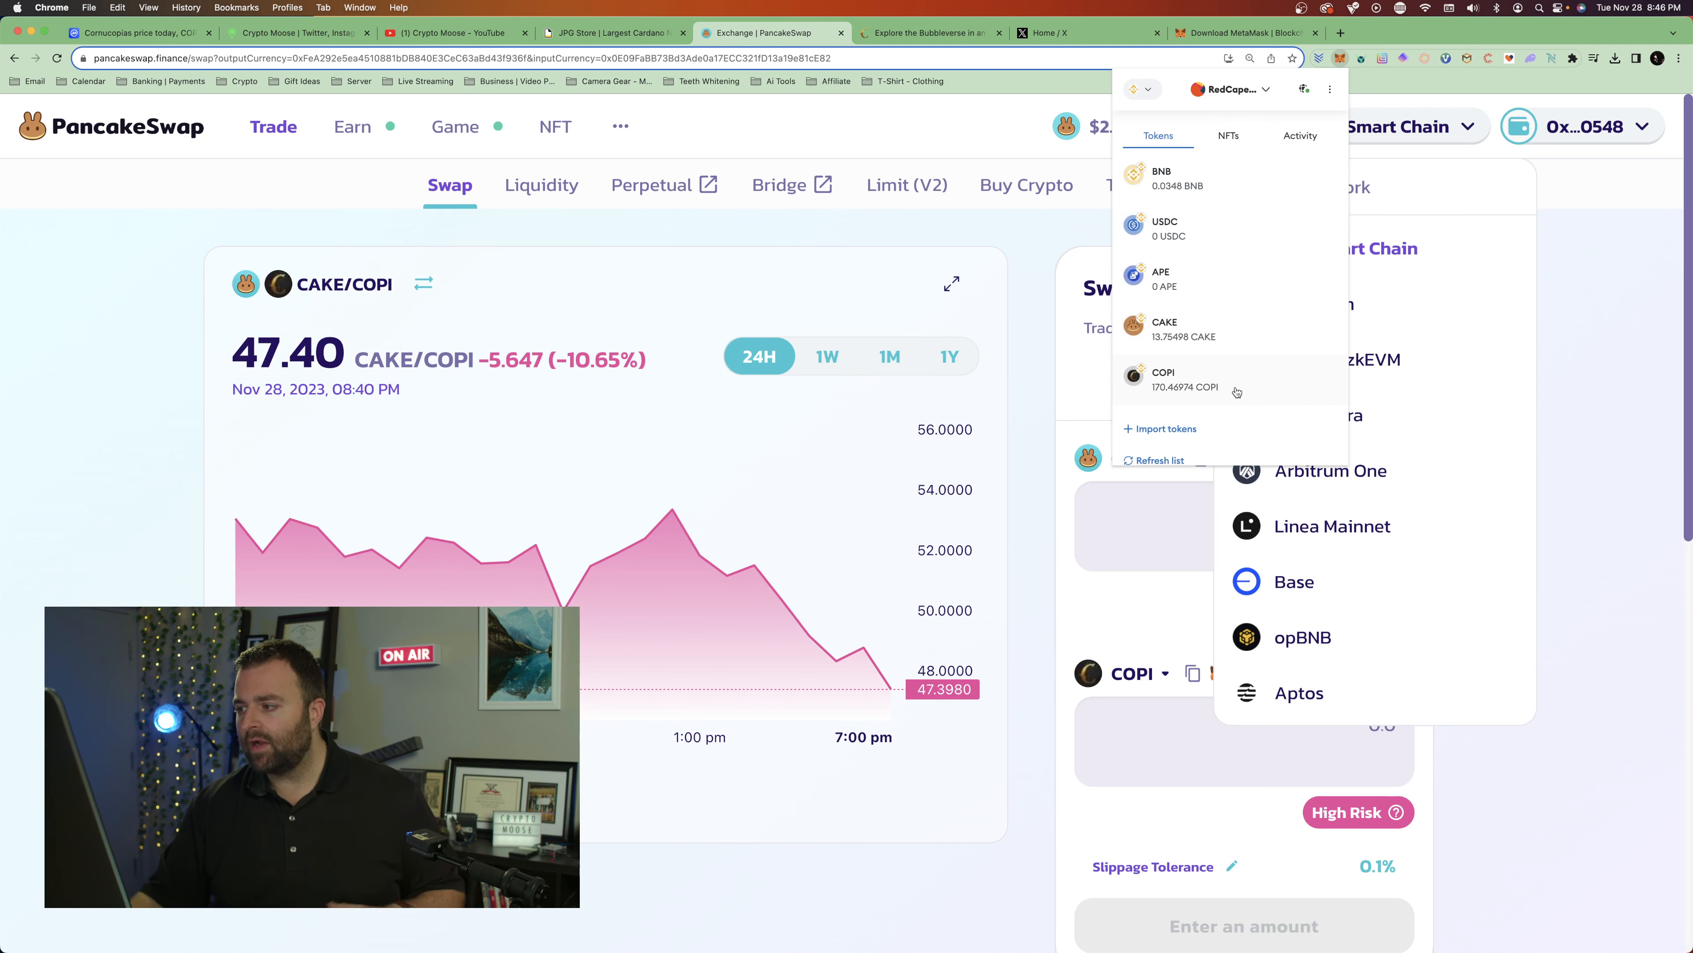
pyautogui.scroll(3, 1242, 392)
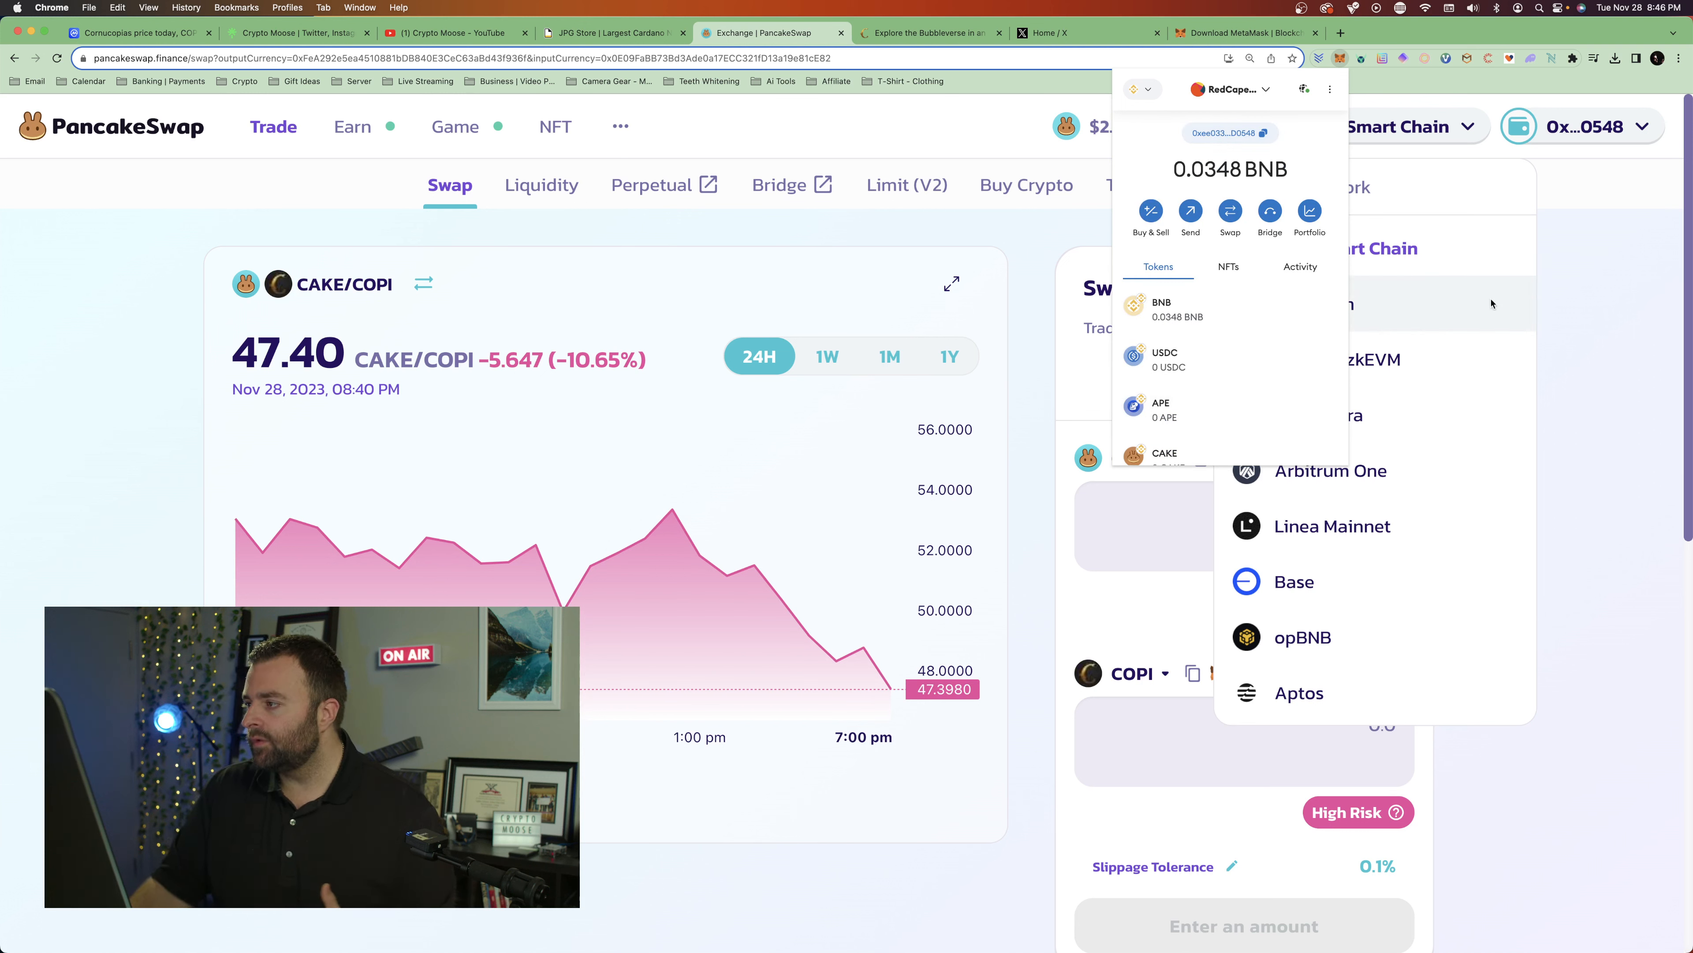
pyautogui.scroll(-3, 1227, 323)
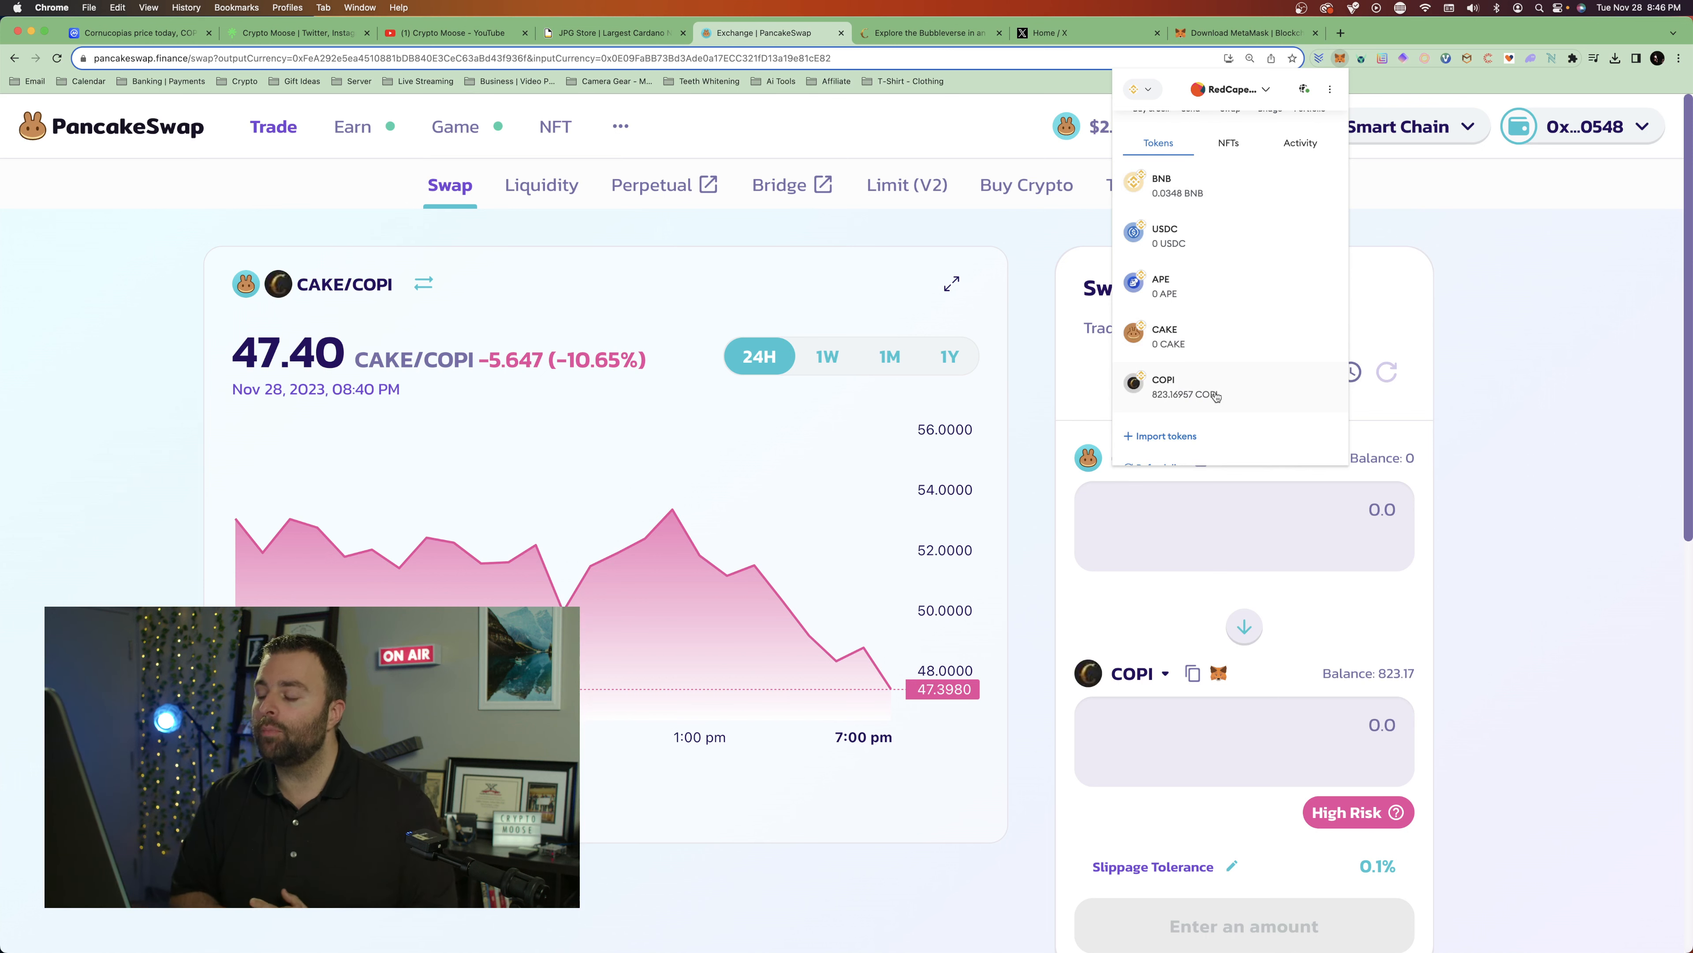
pyautogui.scroll(3, 1197, 398)
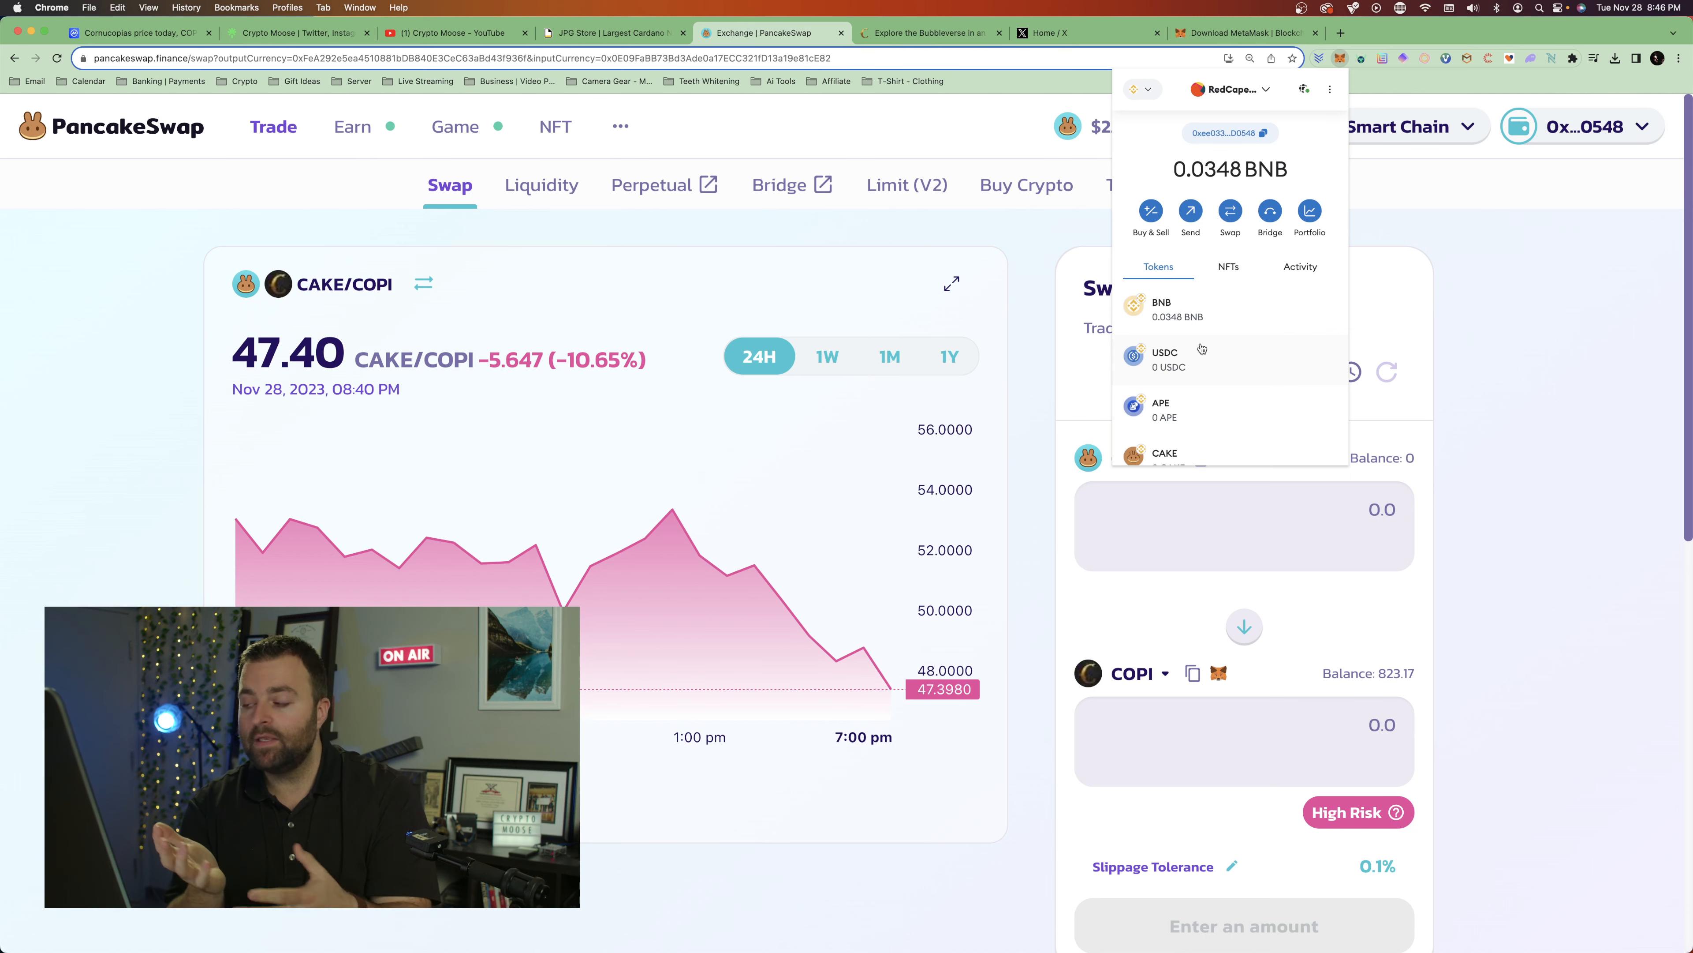
pyautogui.scroll(-3, 1201, 349)
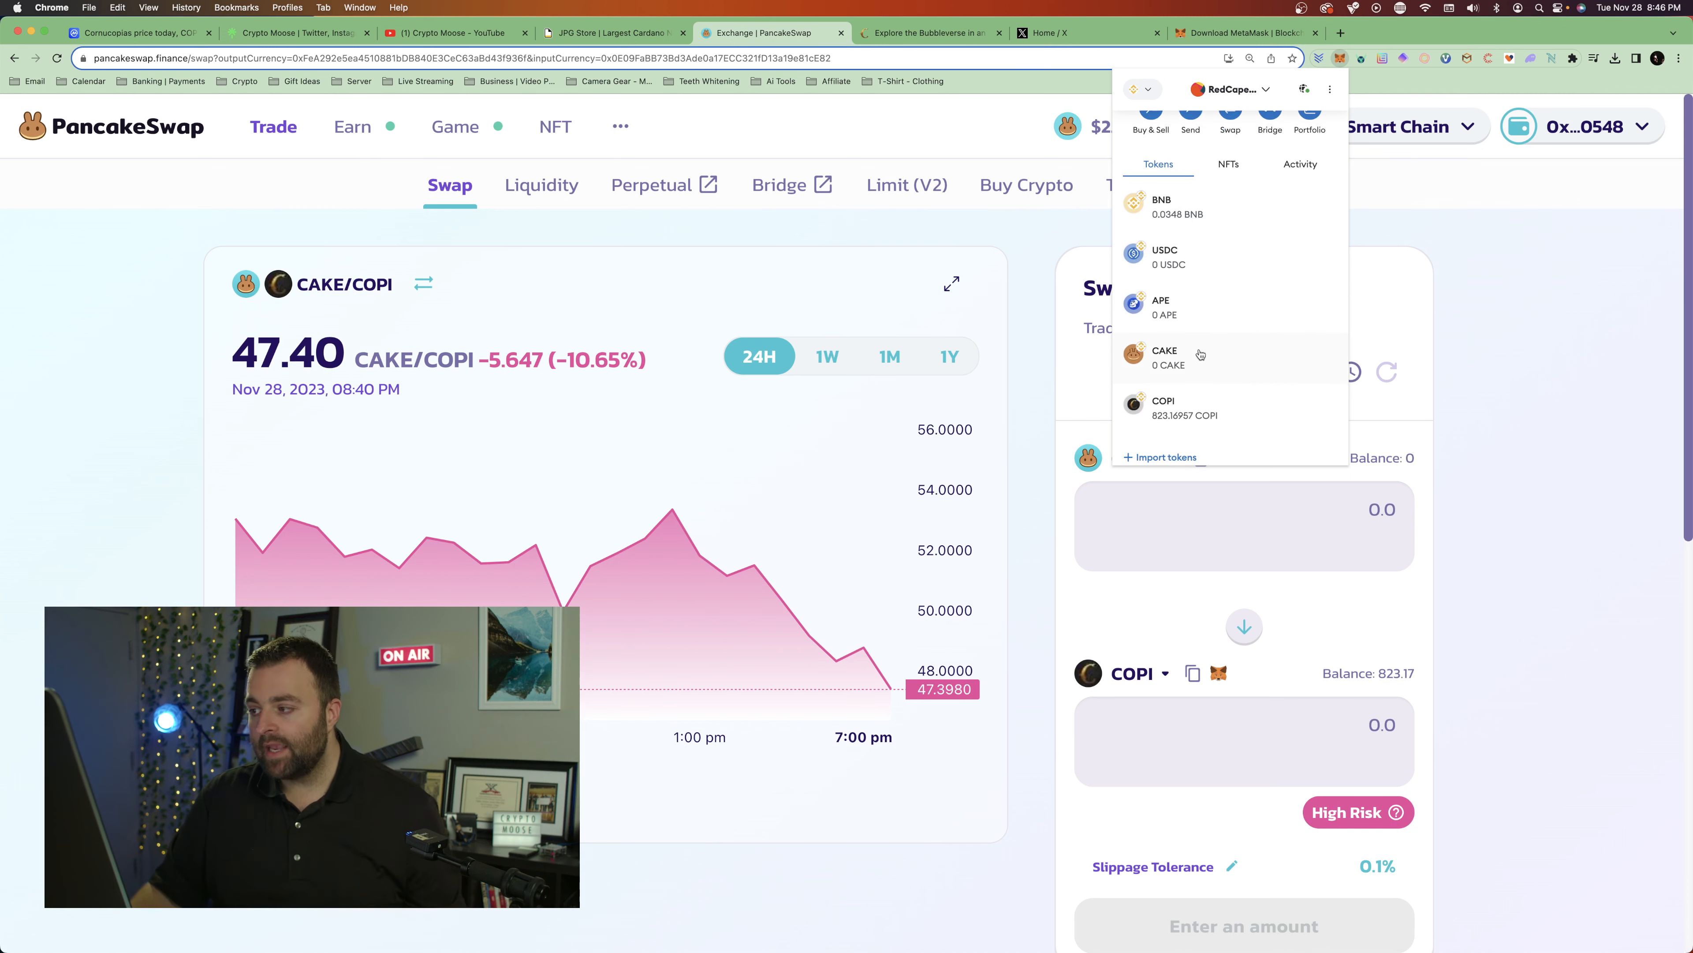
pyautogui.scroll(-1, 1205, 354)
pyautogui.scroll(4, 1245, 226)
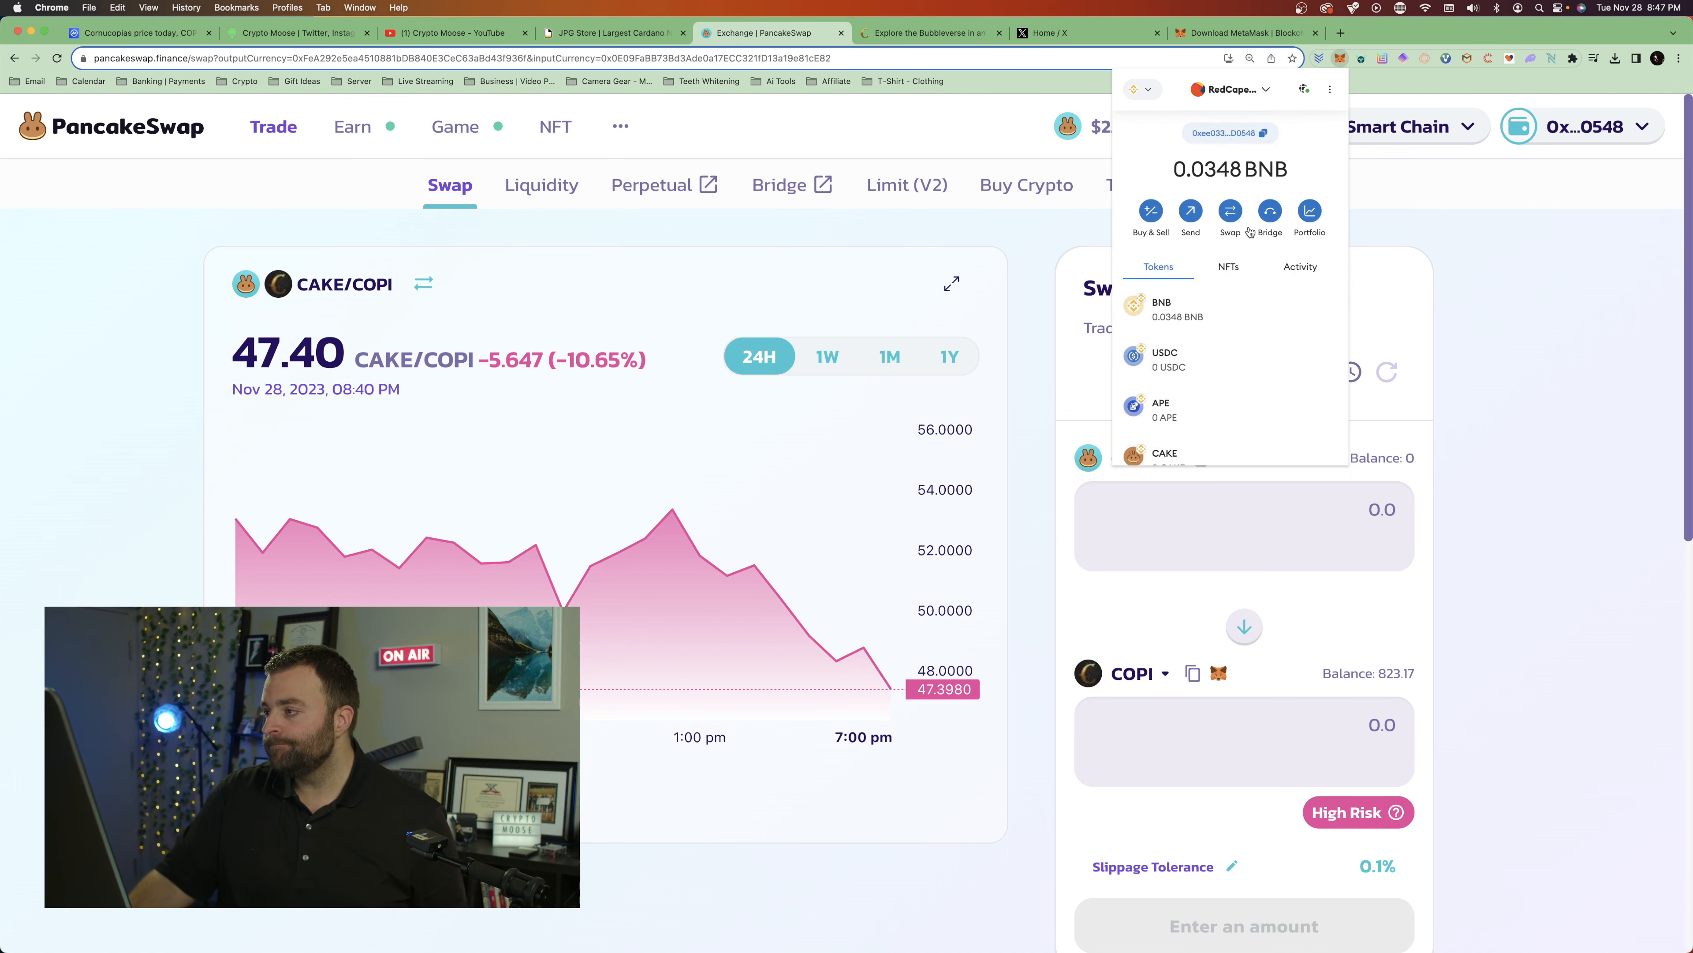
# Step: Switch to the Crypto Moose Linktree page and look through its hardware wallet and online course links
pyautogui.click(276, 27)
pyautogui.scroll(-2, 513, 451)
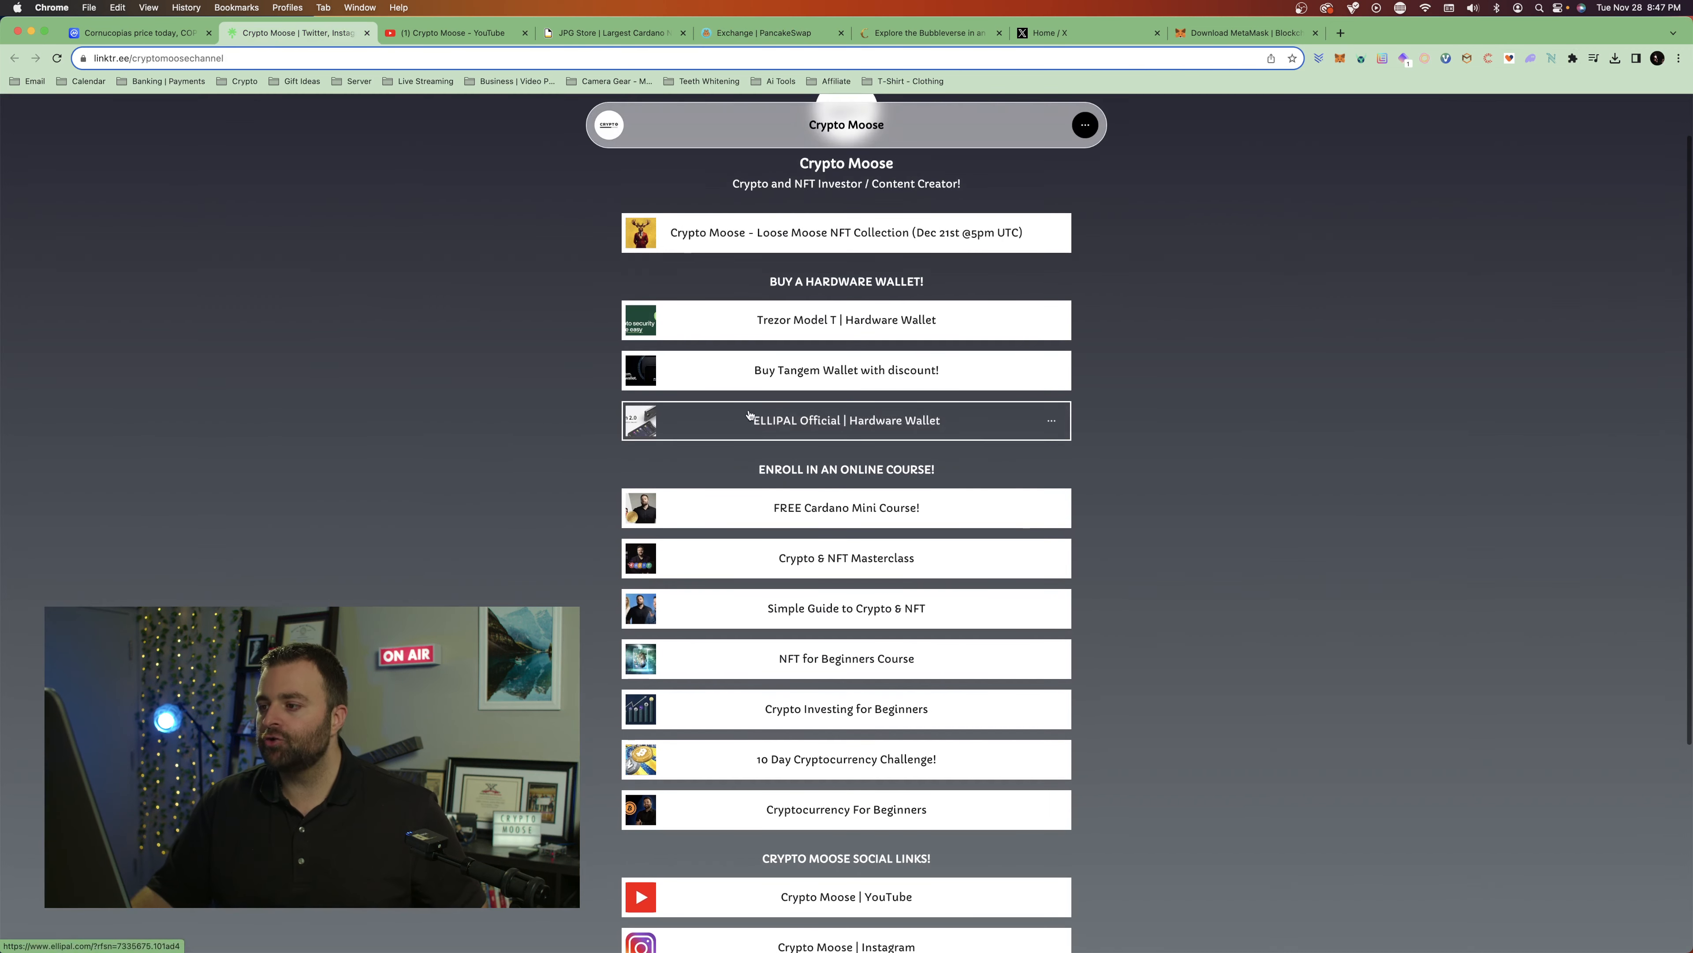
pyautogui.scroll(-1, 767, 561)
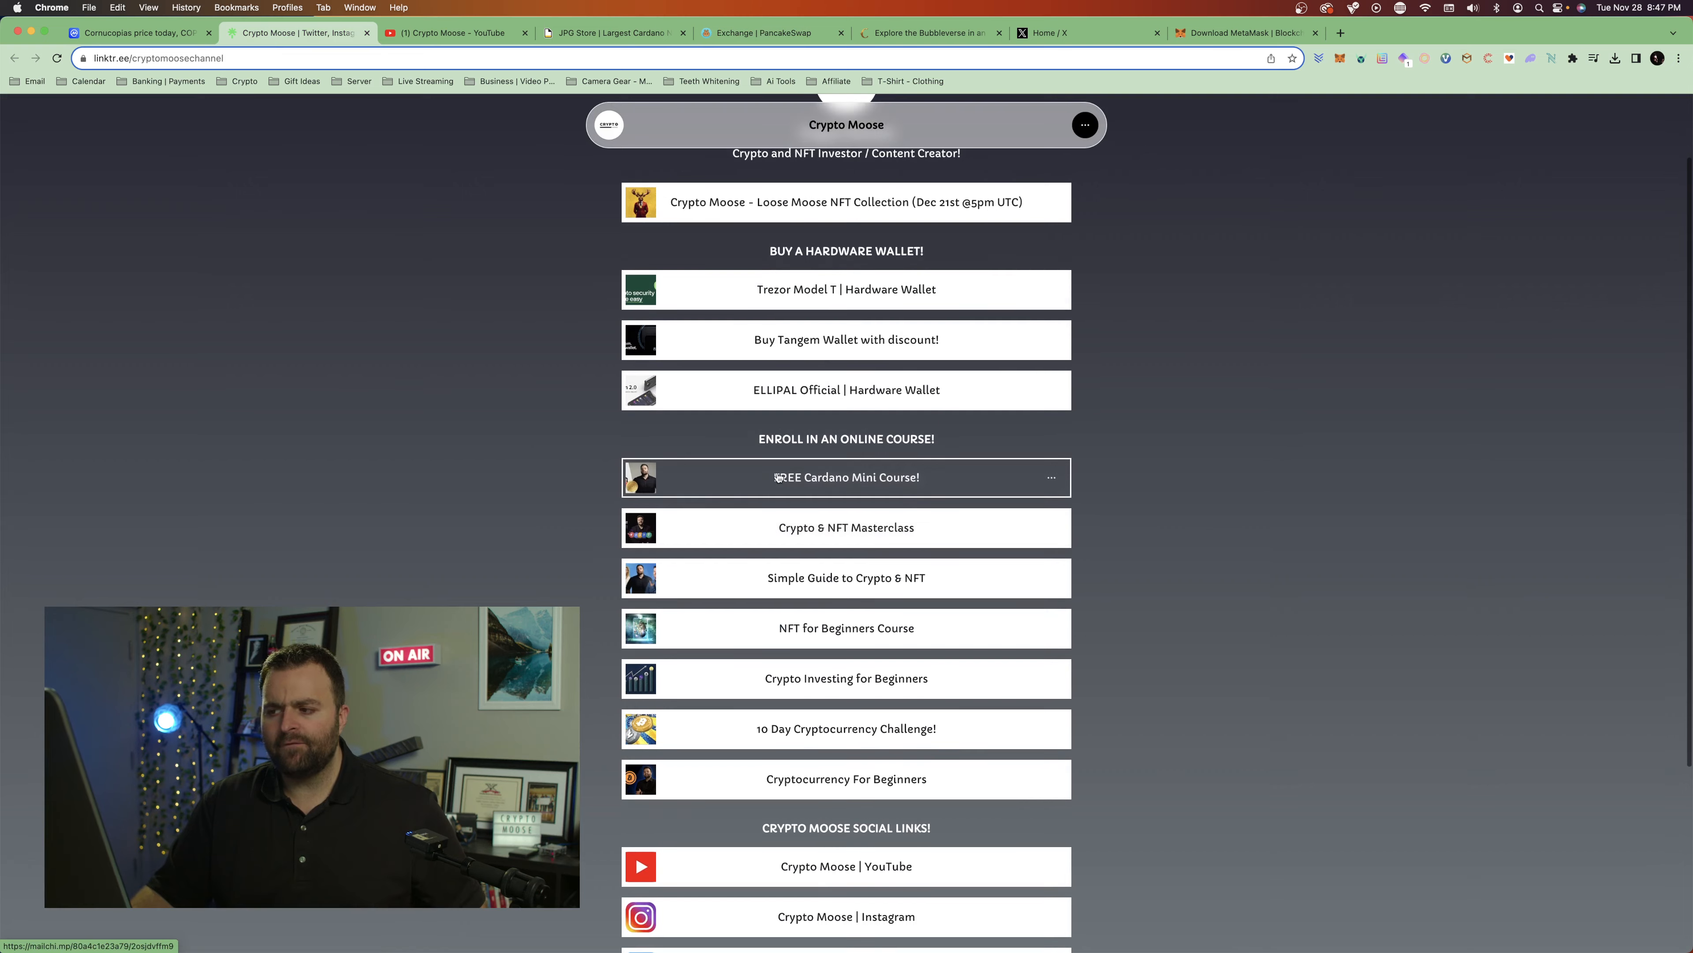
# Step: Open the FREE Cardano Mini Course link, look over its sign-up page, and return to the Crypto Moose Linktree page
pyautogui.click(778, 477)
pyautogui.click(353, 38)
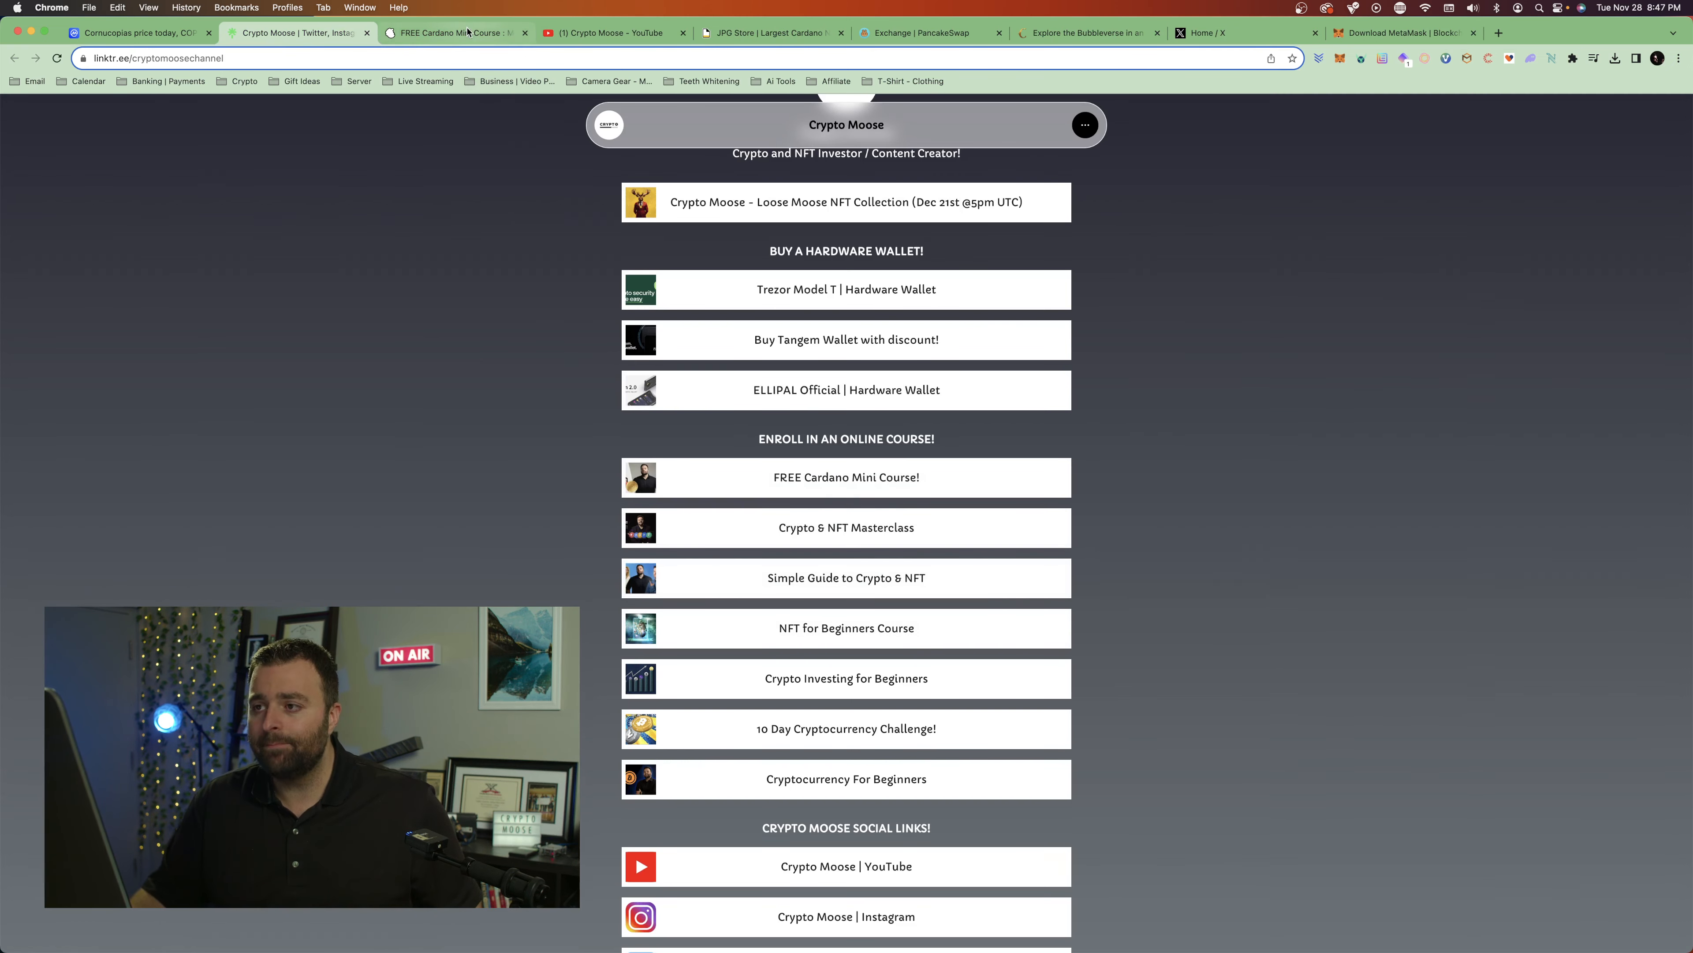
pyautogui.click(464, 33)
pyautogui.scroll(-3, 496, 393)
pyautogui.scroll(3, 497, 393)
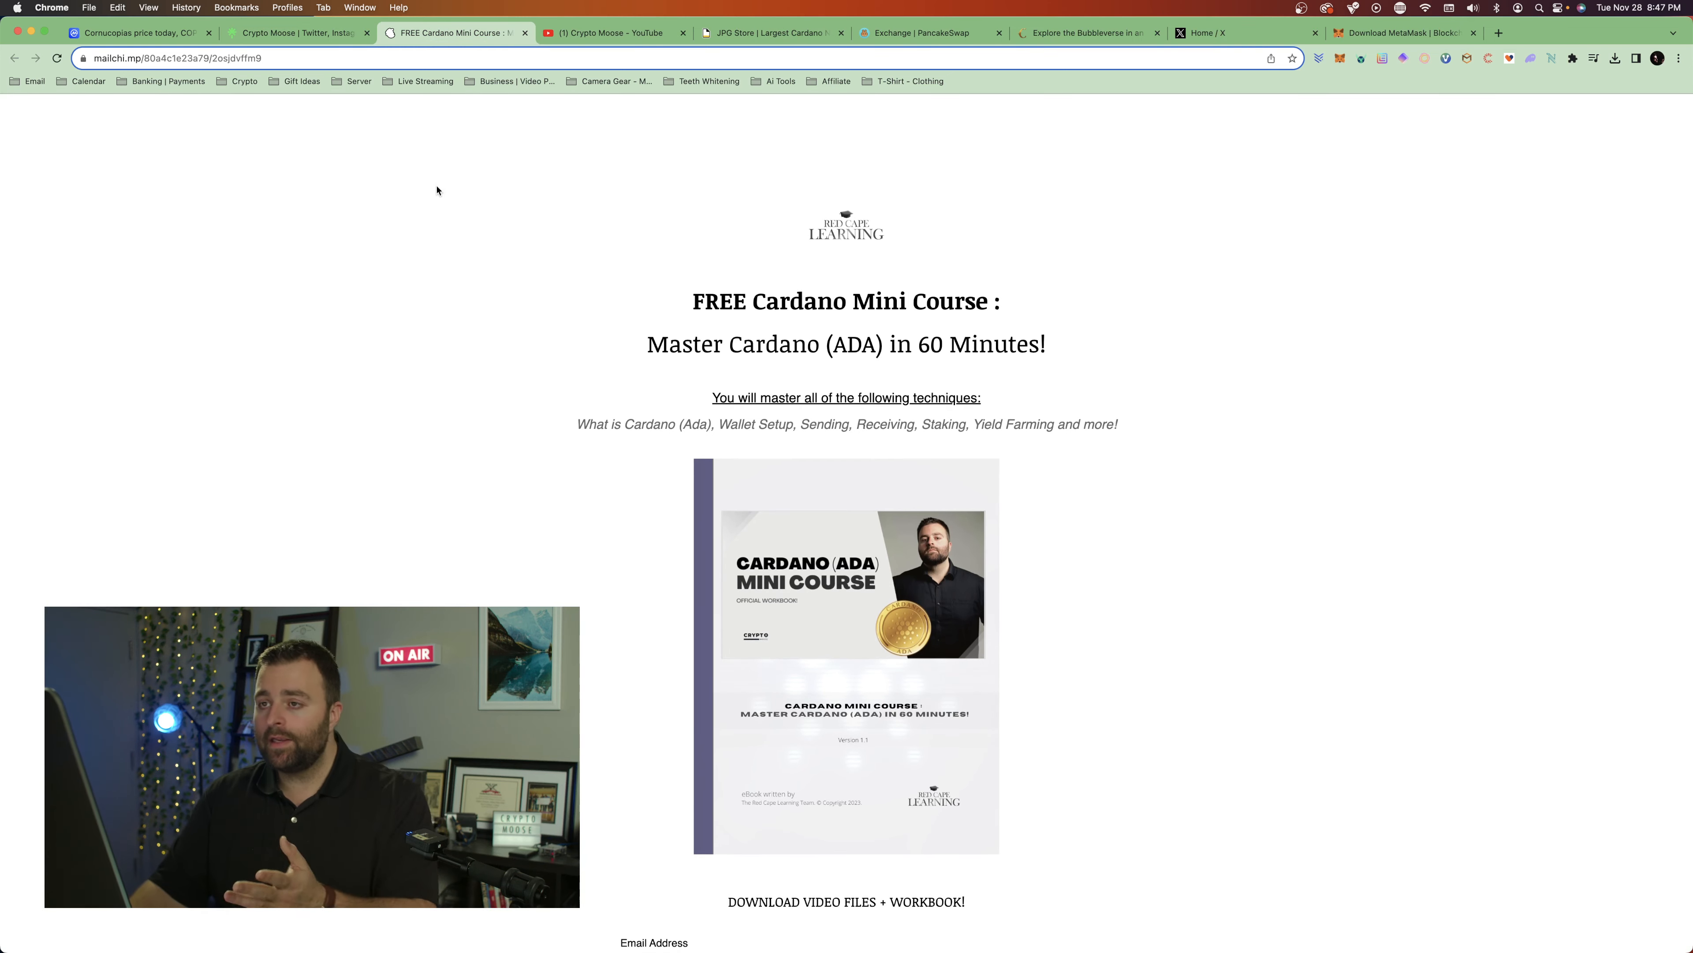
pyautogui.click(333, 38)
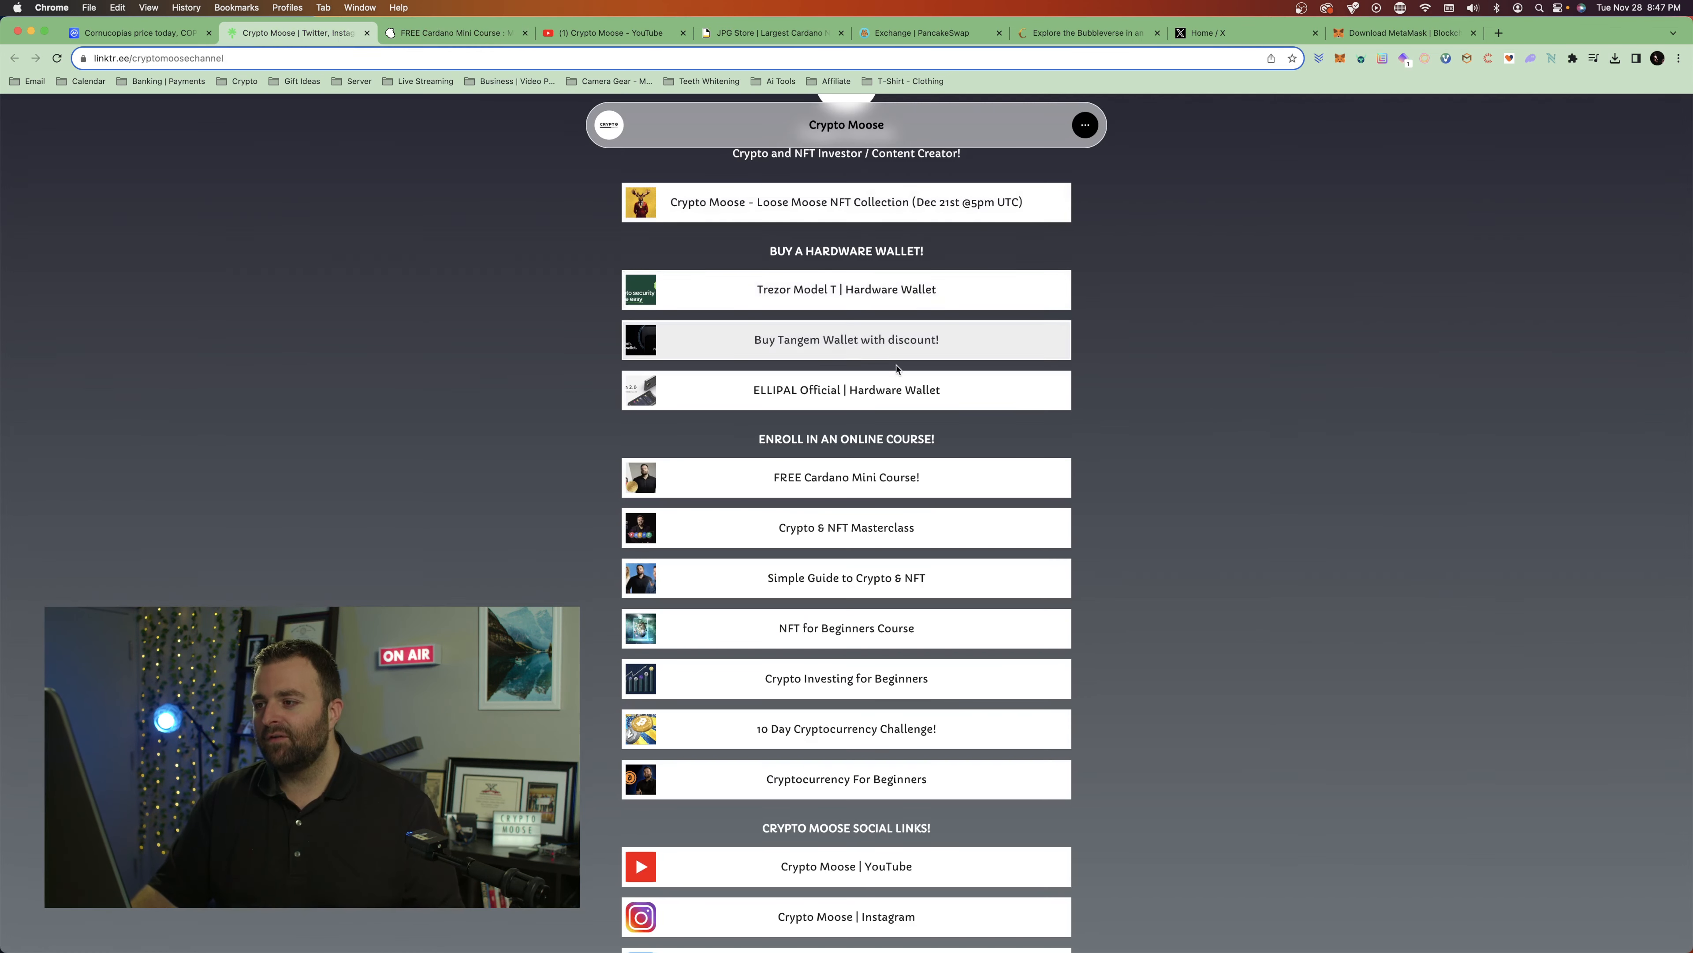
# Step: Open the Crypto Moose - Loose Moose NFT collection, examine its minting phases on jpg.store, and return to the Linktree page
pyautogui.scroll(2, 738, 305)
pyautogui.click(739, 305)
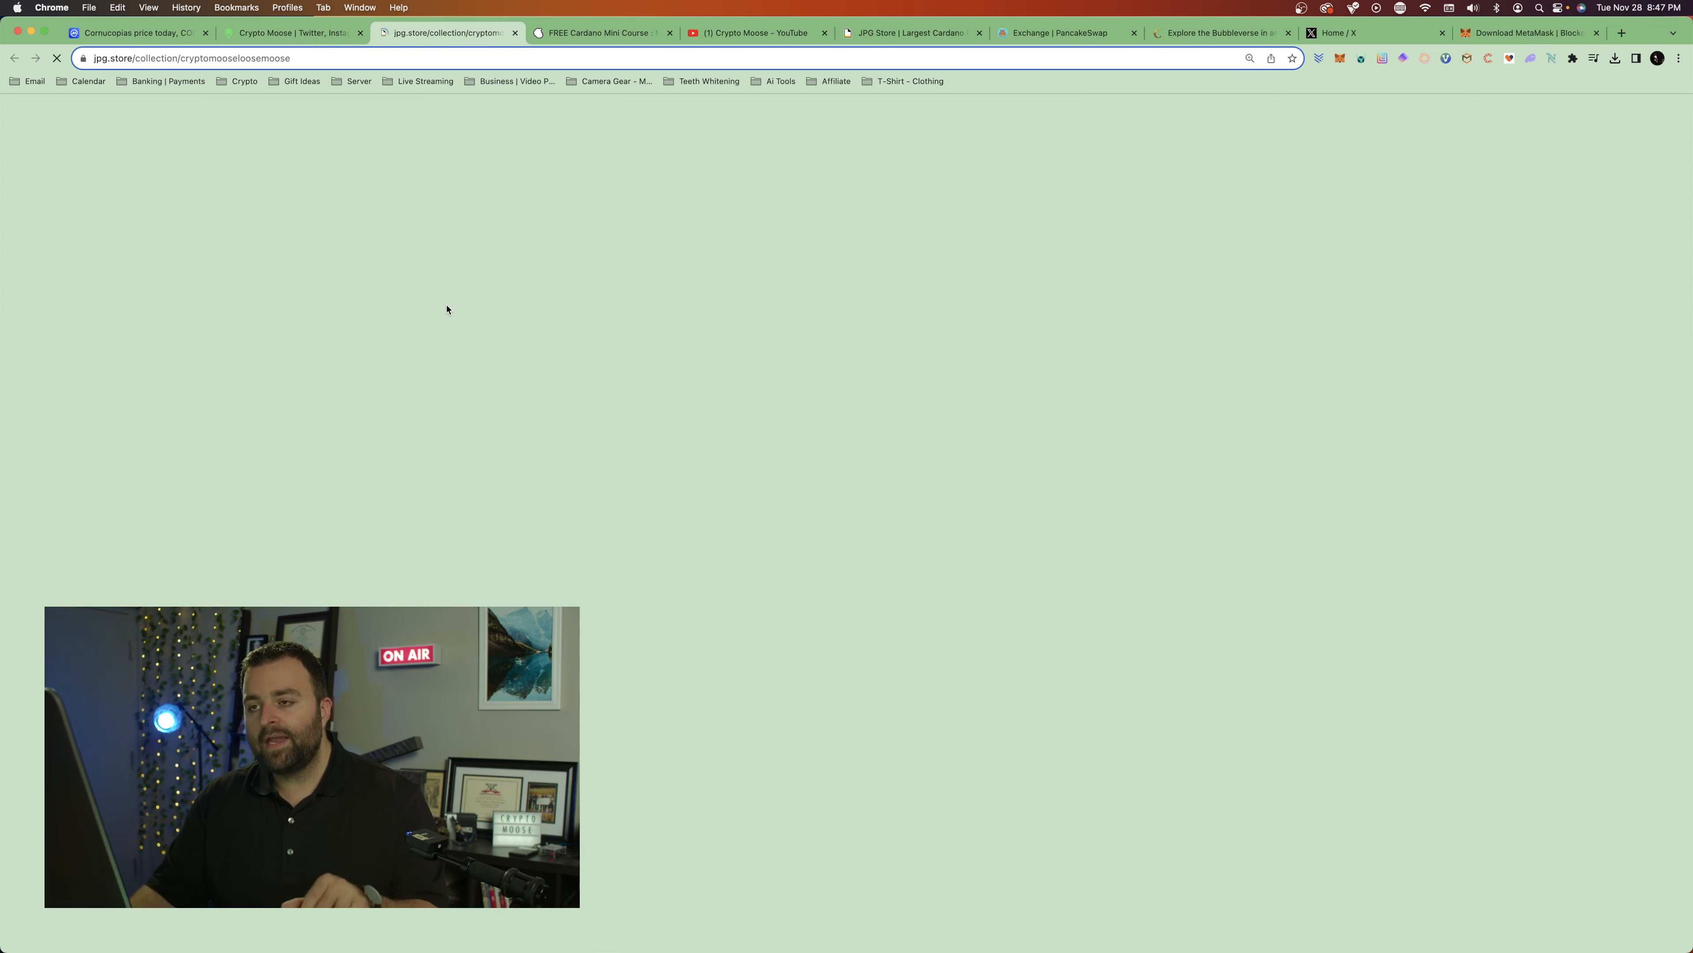
pyautogui.scroll(-4, 166, 450)
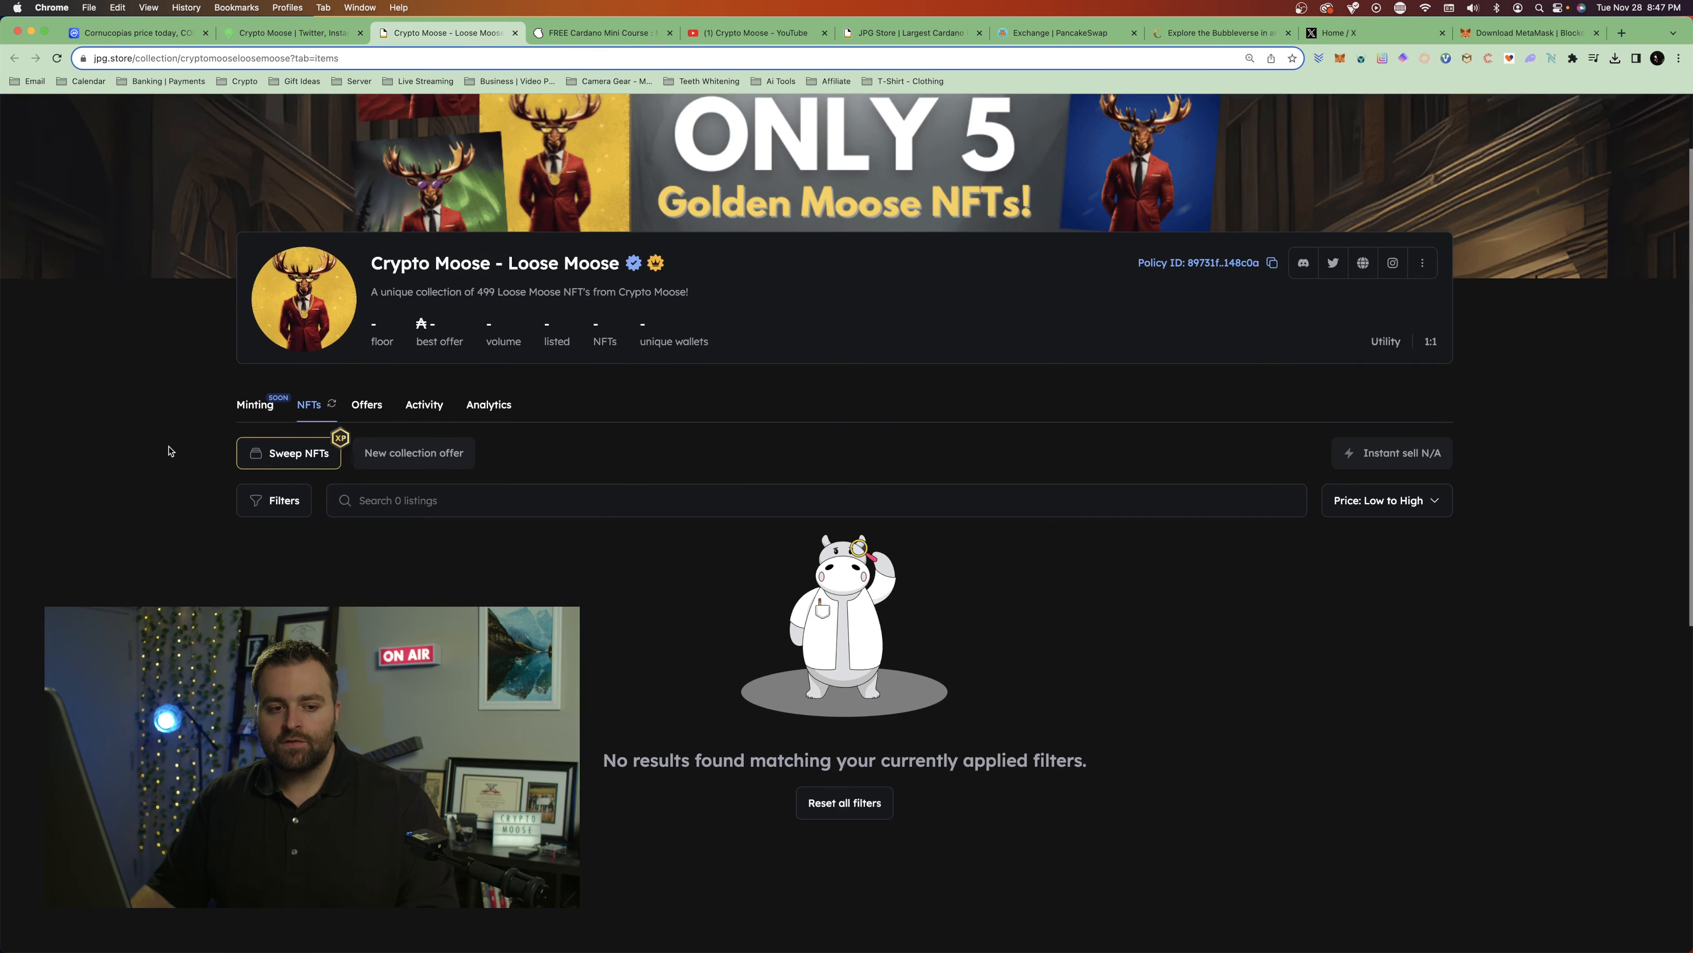
pyautogui.click(257, 239)
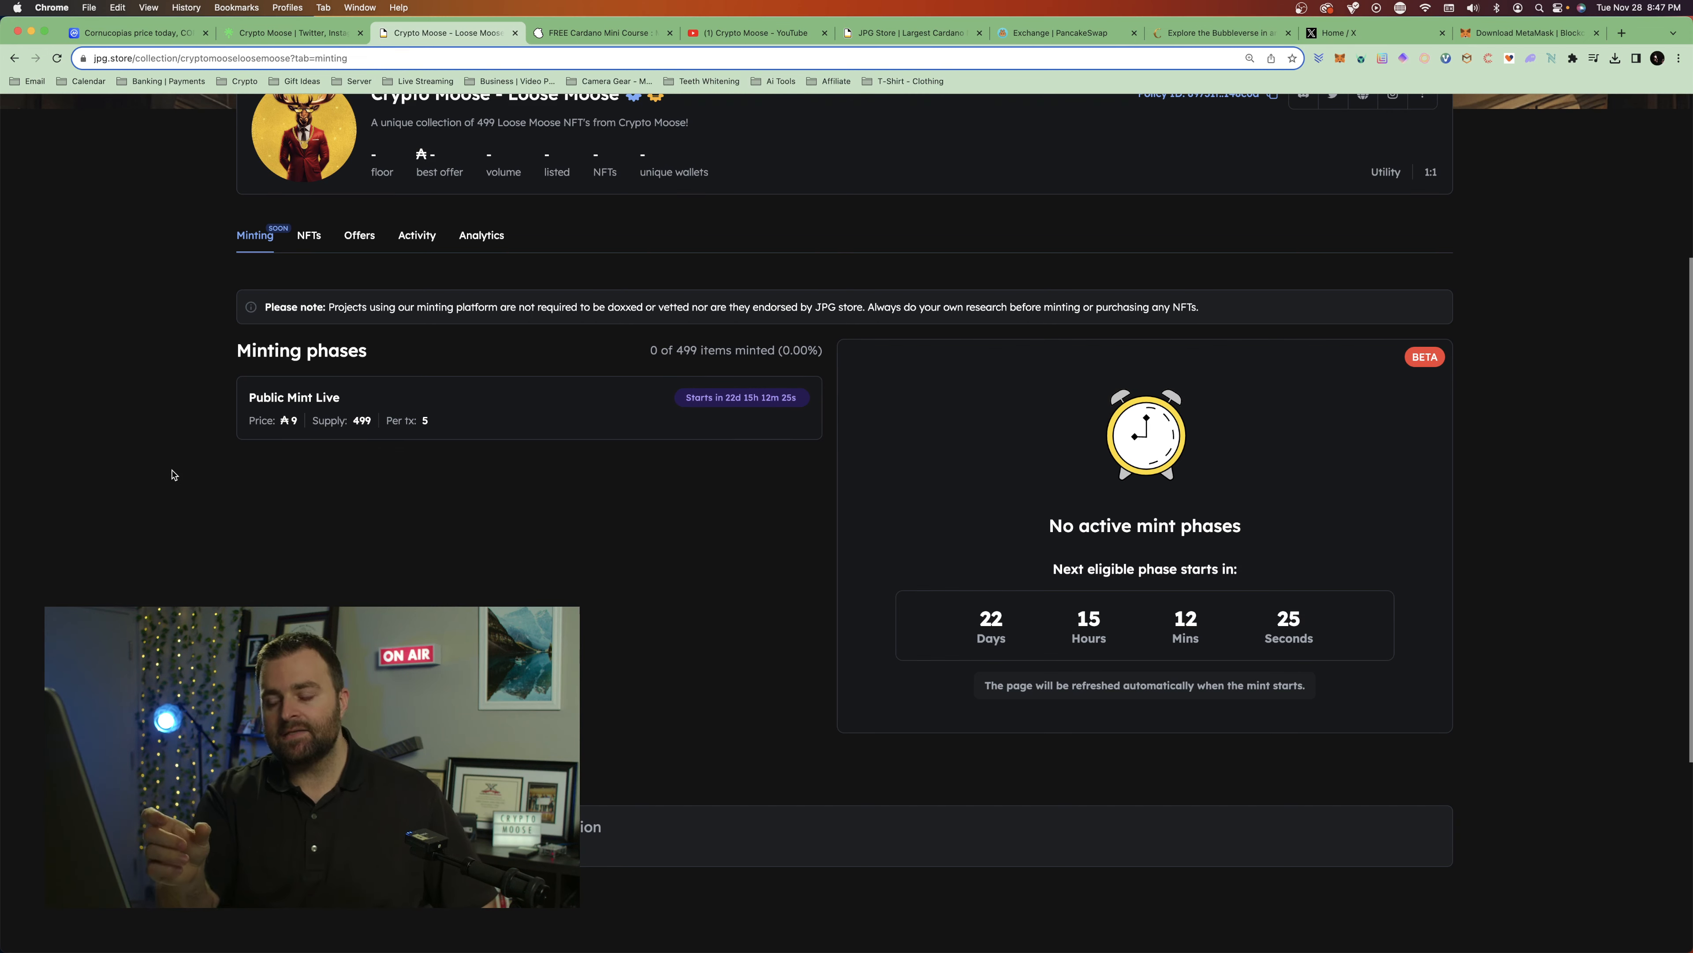
pyautogui.scroll(5, 177, 475)
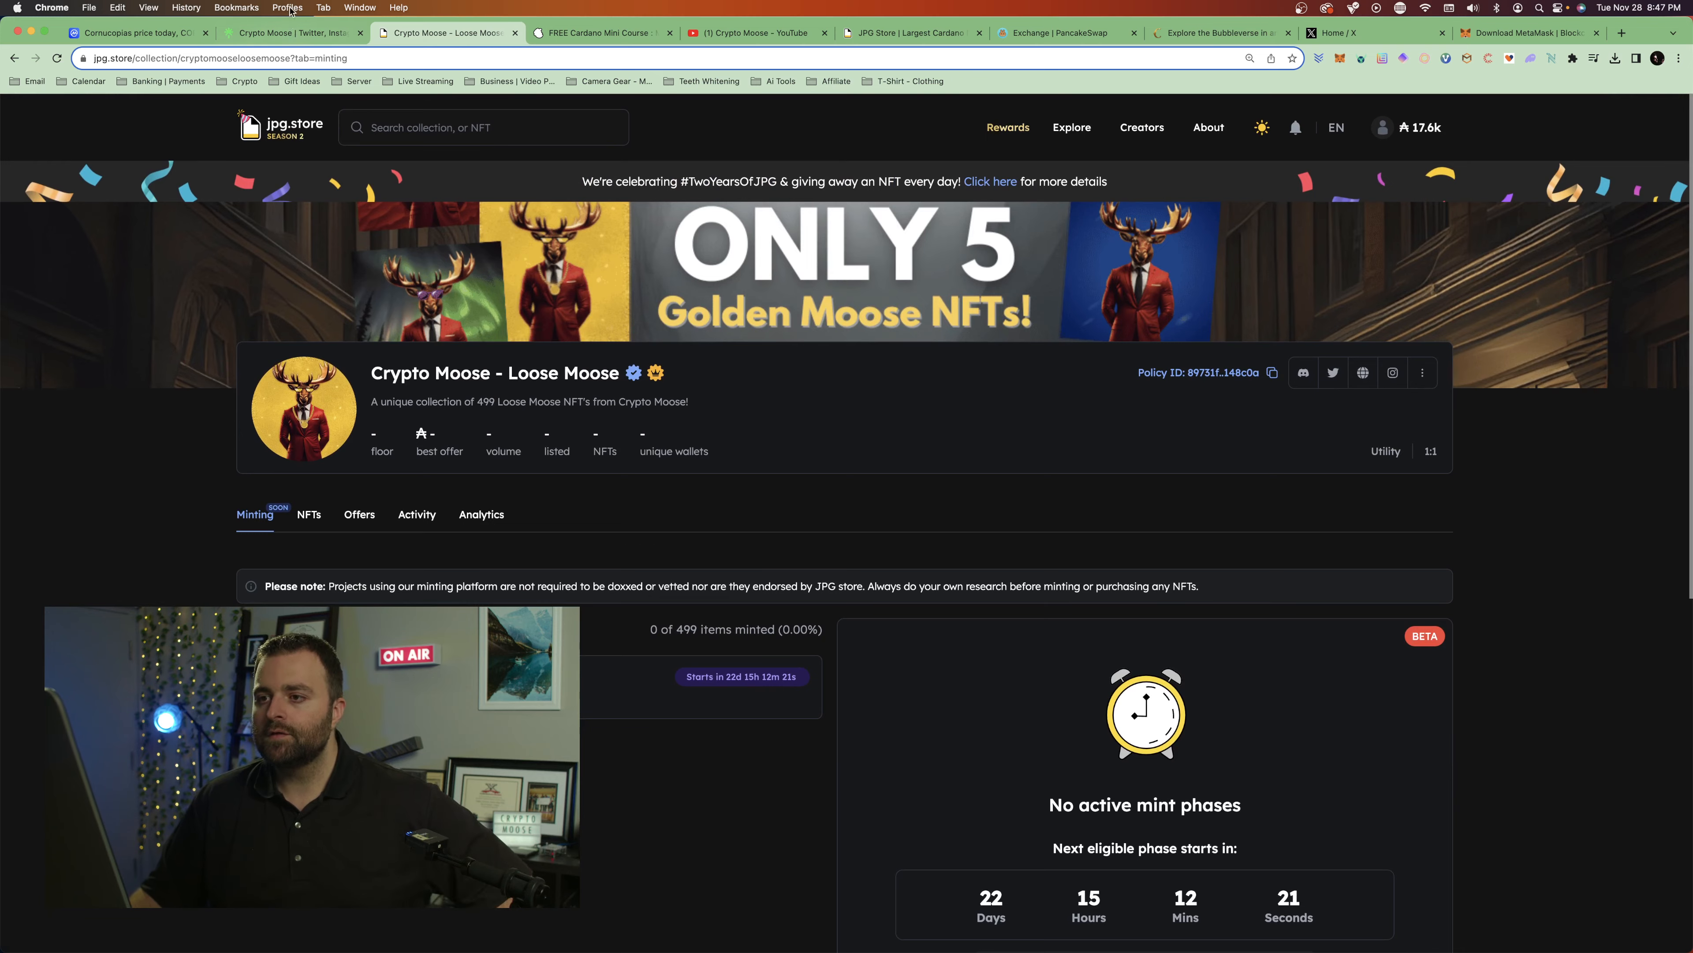
pyautogui.click(294, 33)
pyautogui.scroll(-2, 685, 352)
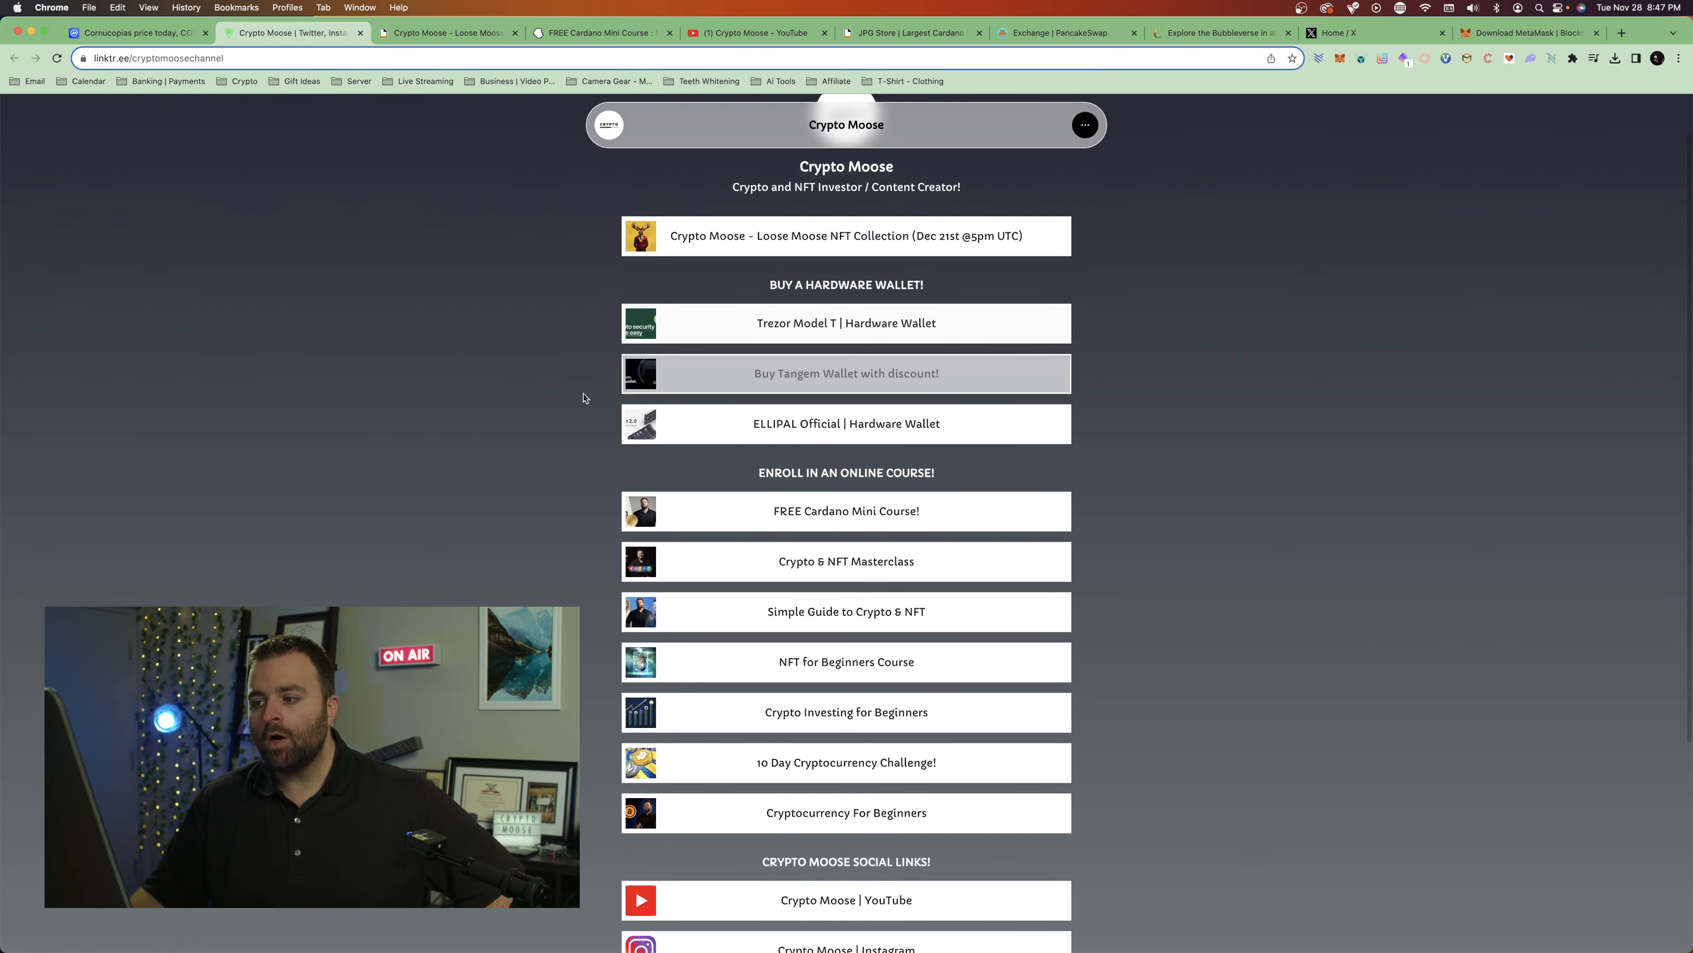